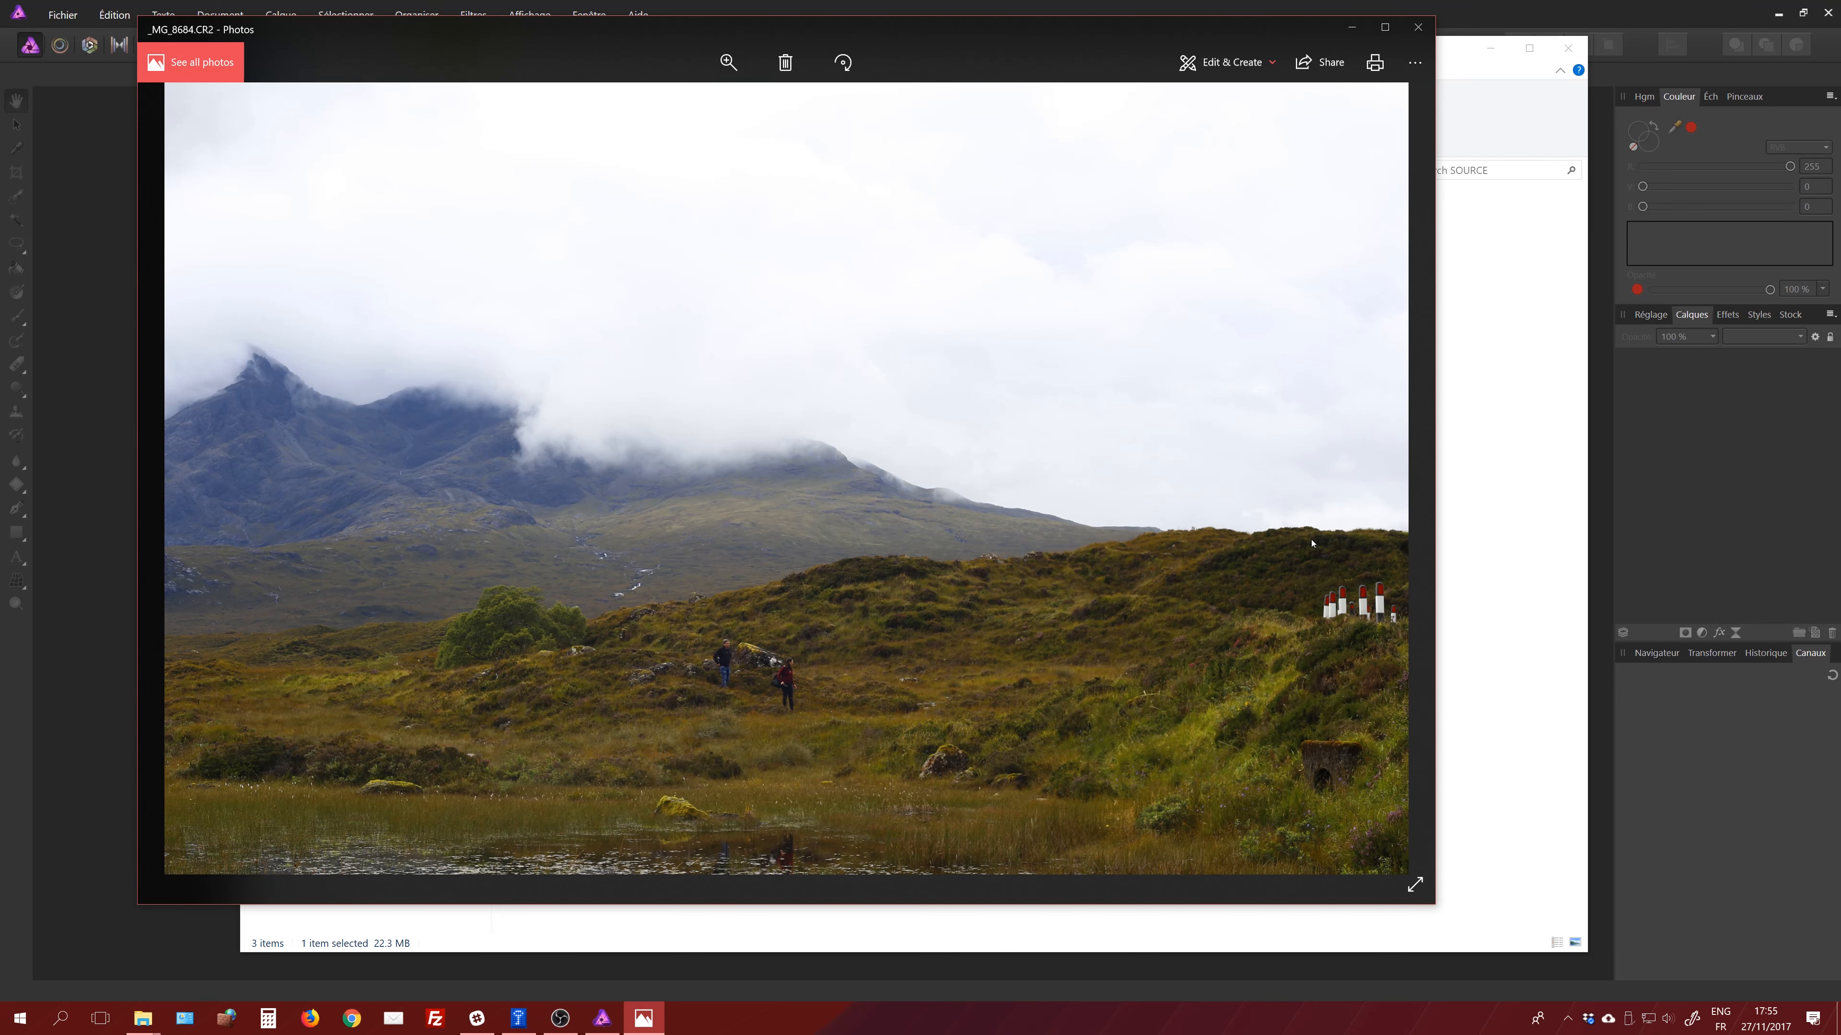
- Open the photos _MG_8685.CR2 and _MG_8686.CR2 from the SOURCE folder to preview them alongside _MG_8684.CR2
left_click(1490, 355)
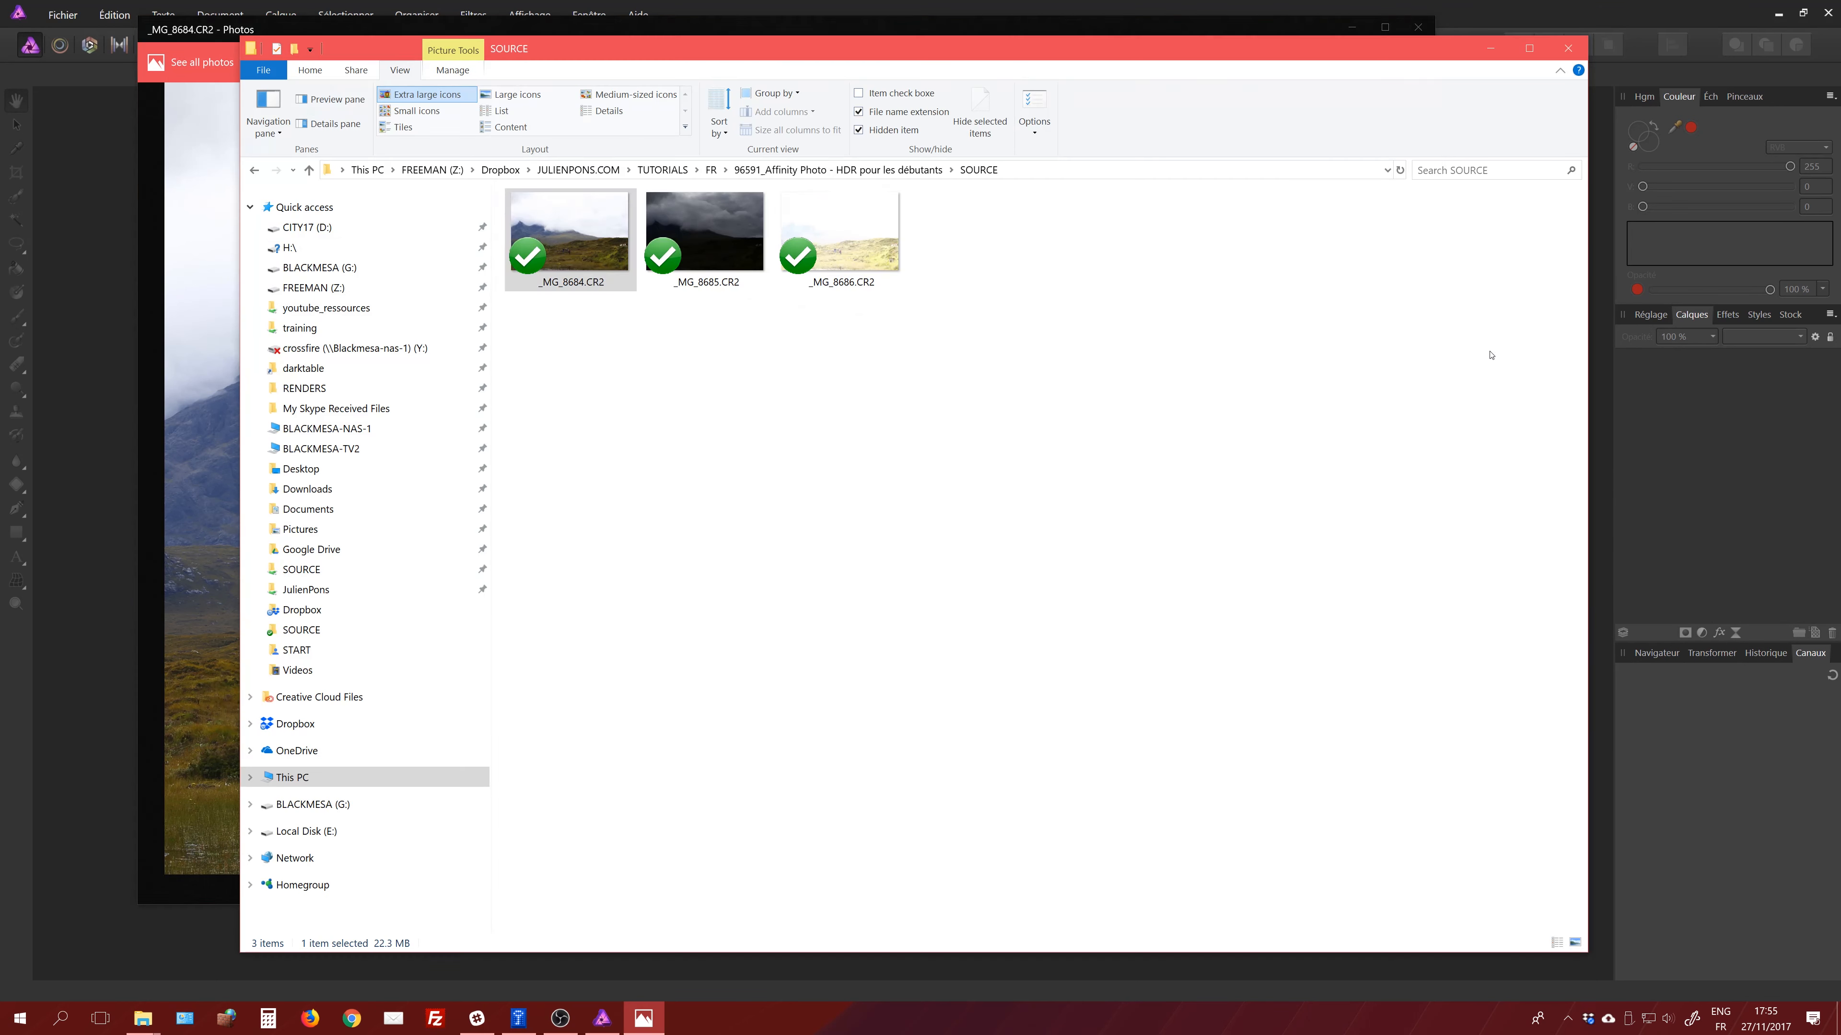
double_click(724, 255)
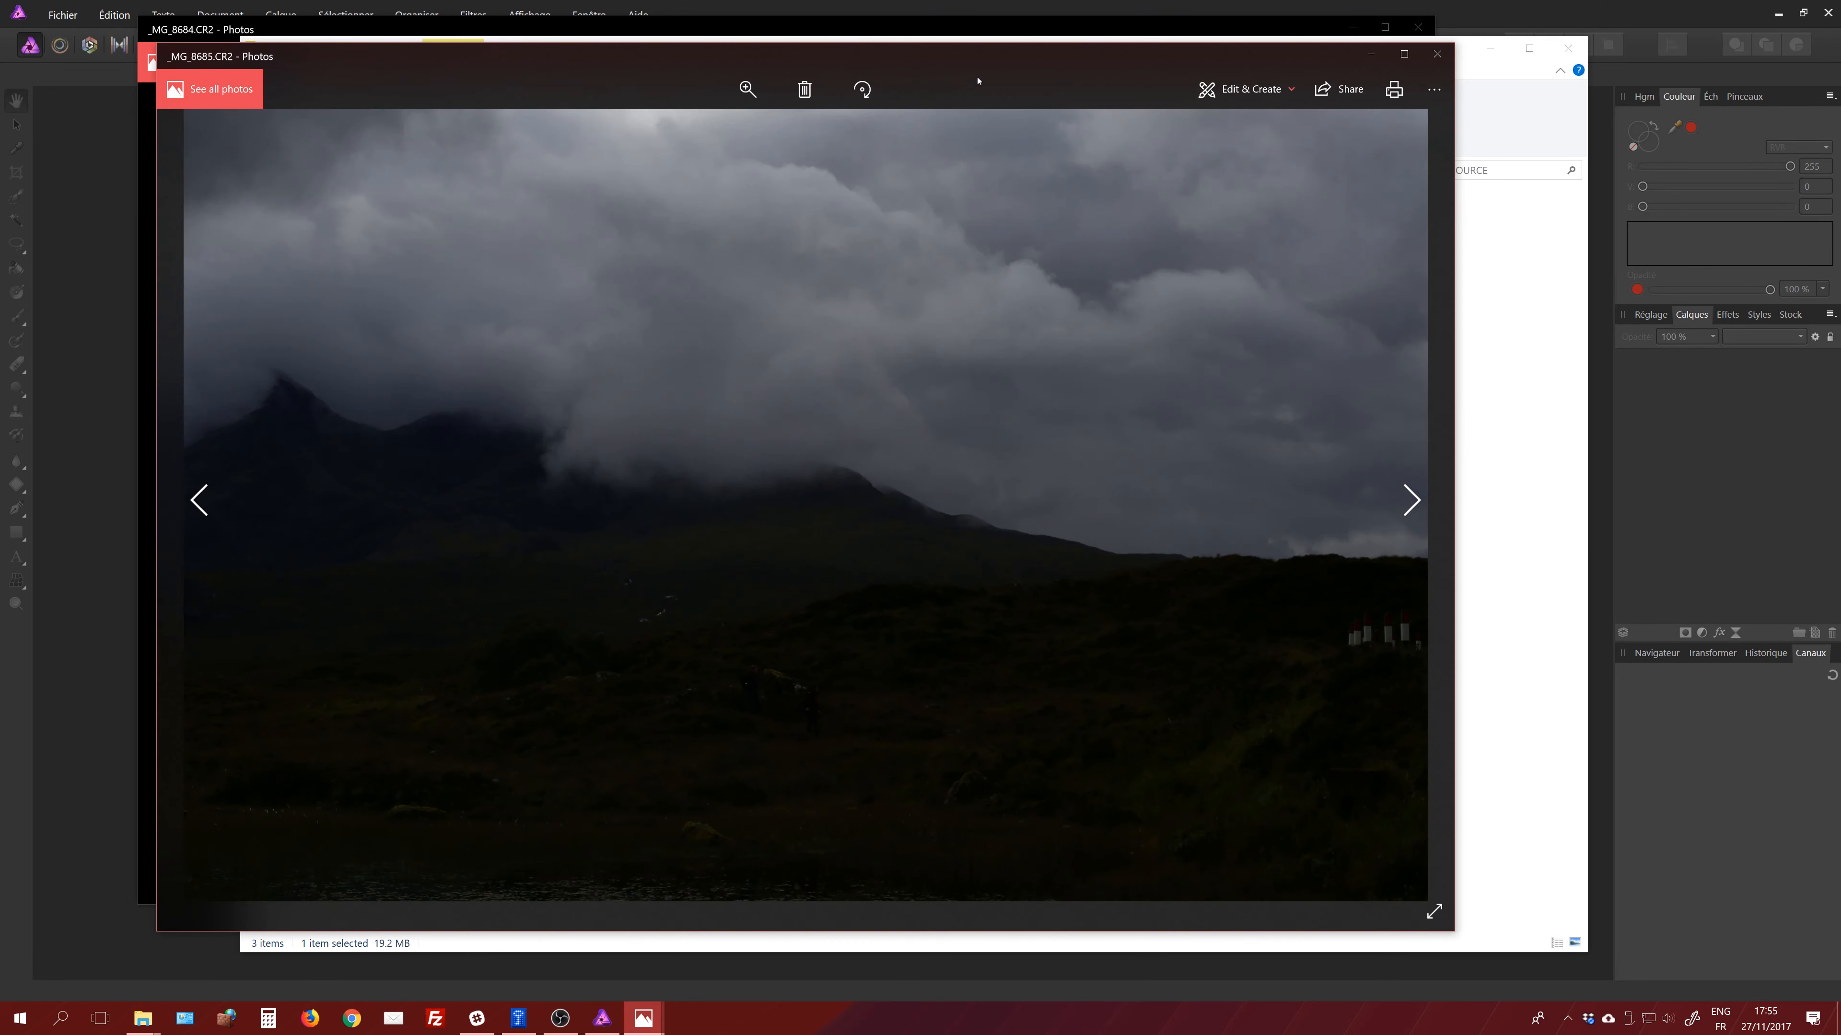
left_click(1558, 347)
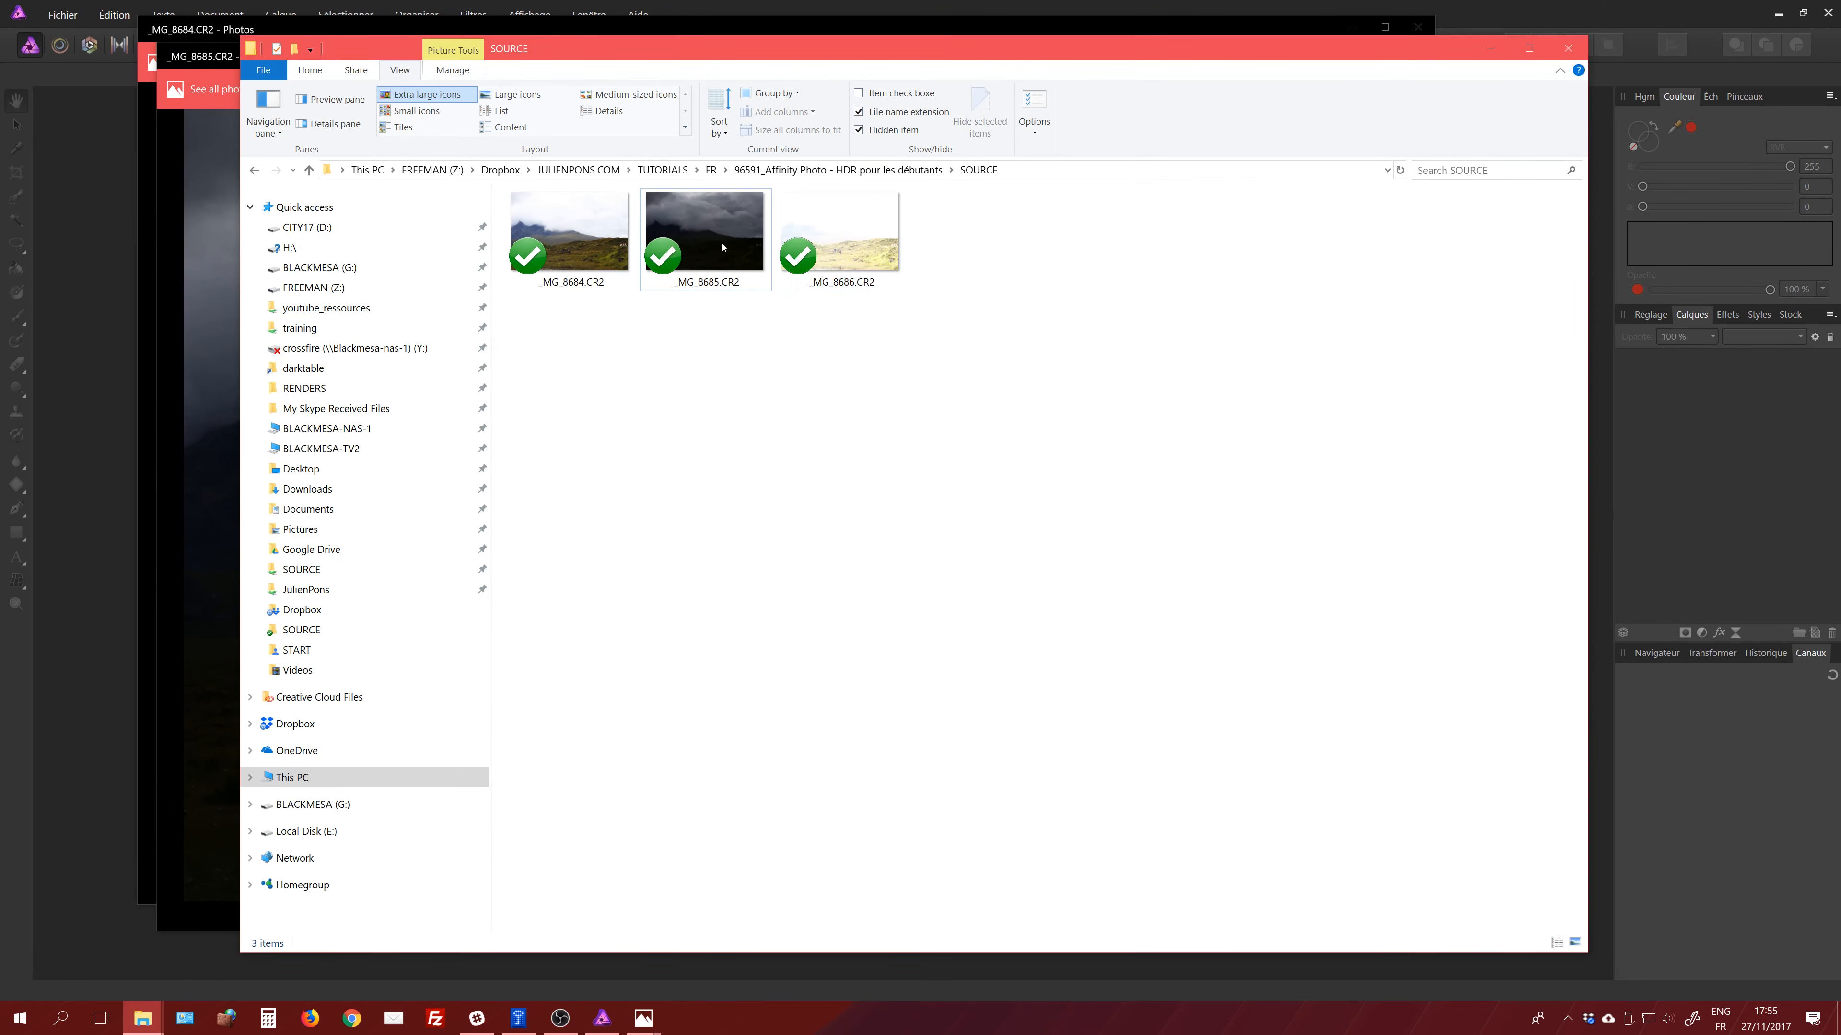
double_click(841, 236)
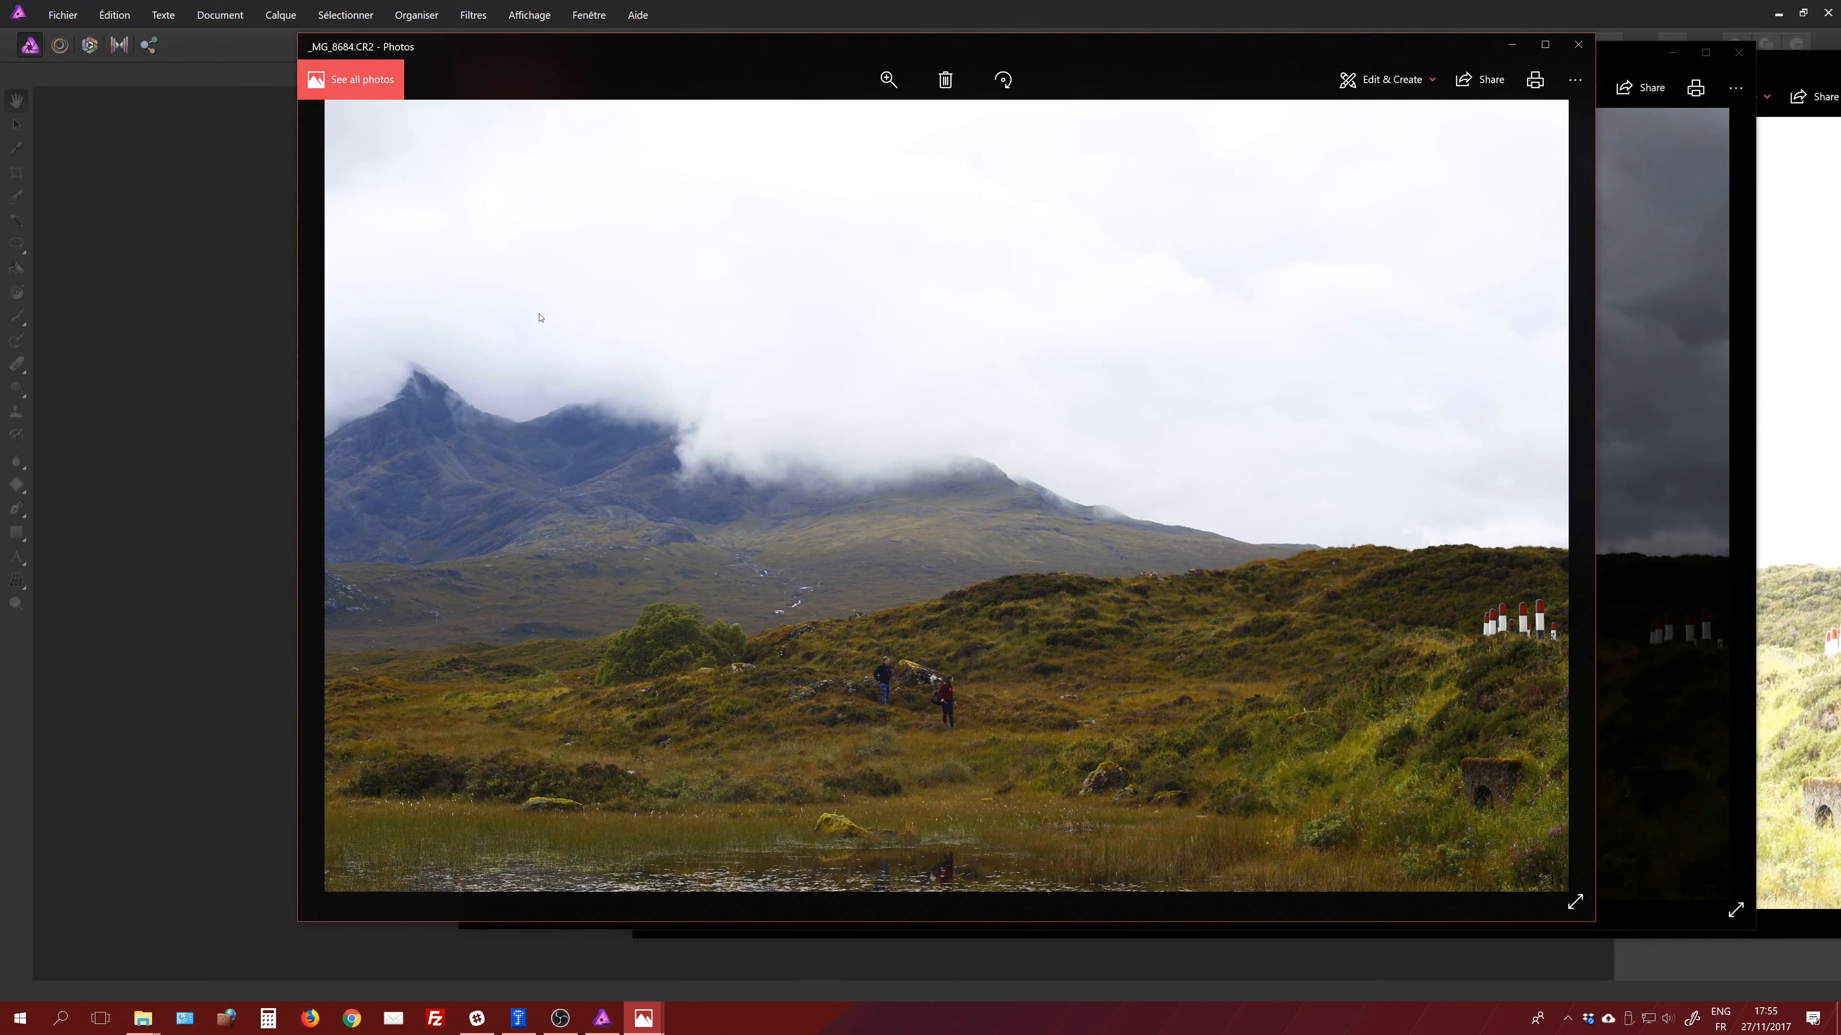
- Compare the three exposures of the landscape by switching between their previews, and close all the preview windows
left_click(1667, 310)
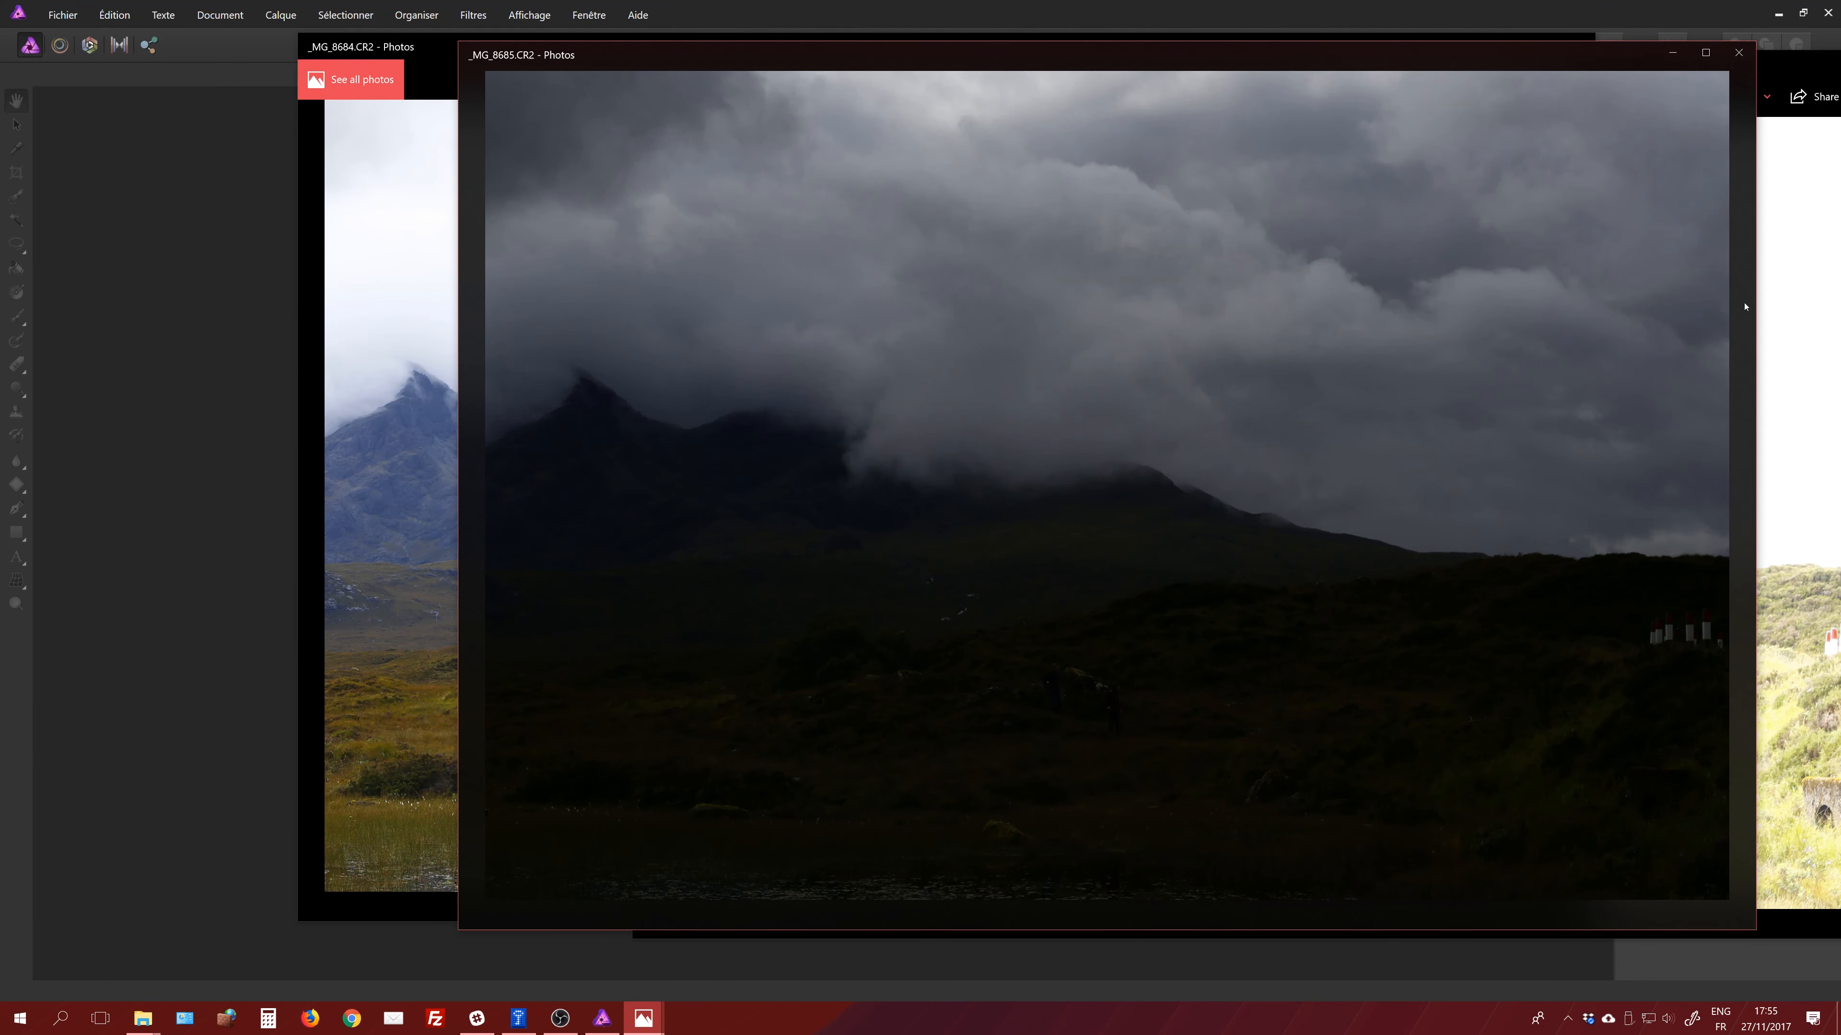
left_click(1768, 308)
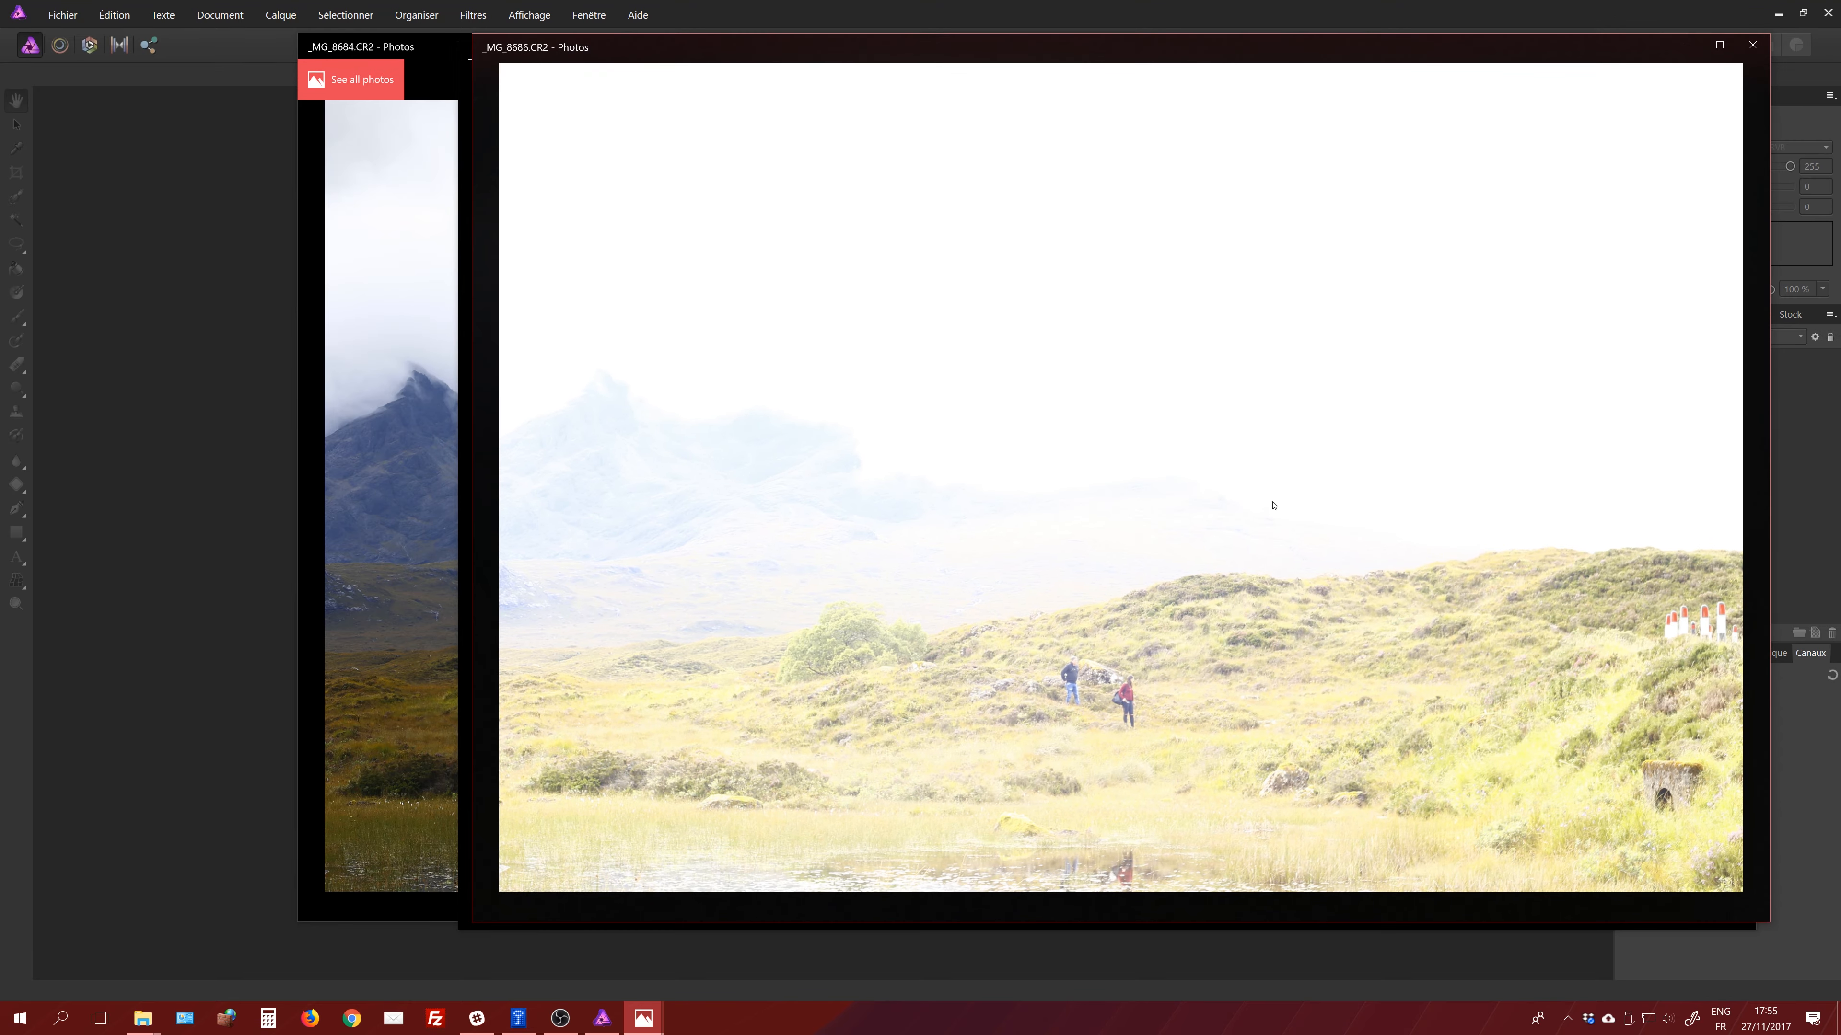
left_click(427, 399)
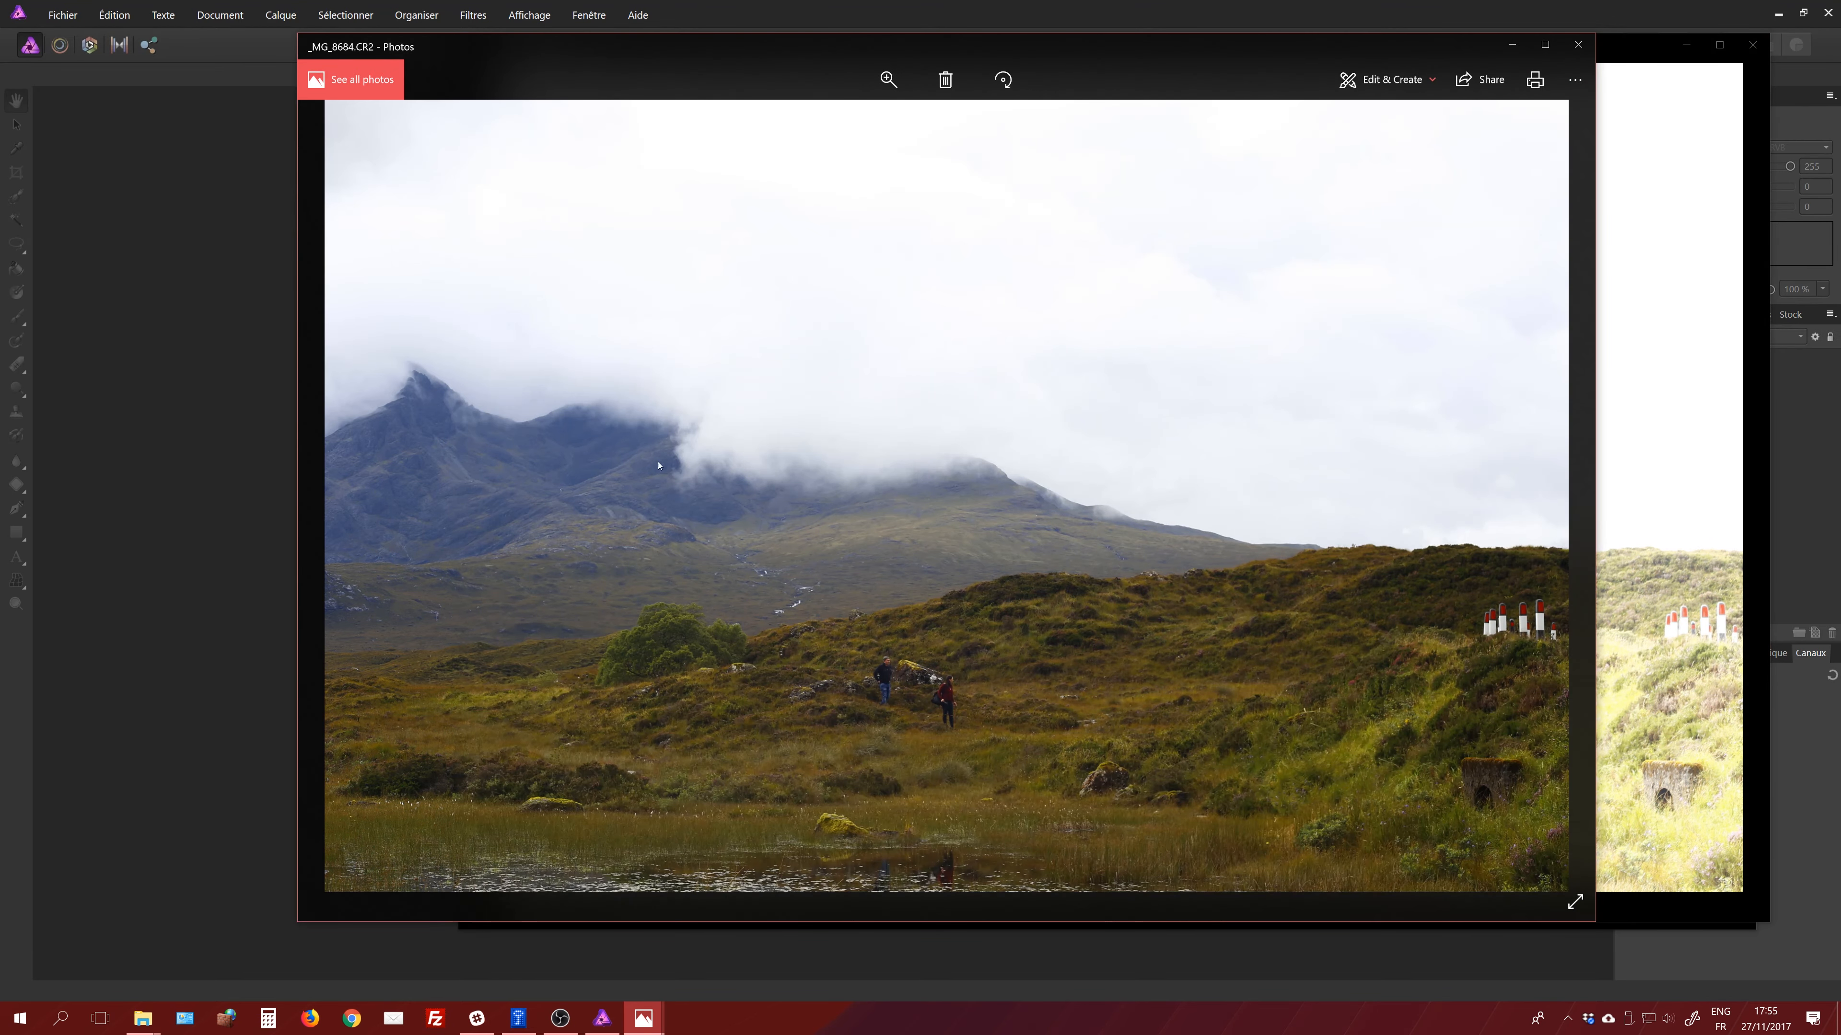
left_click(1579, 44)
left_click(1752, 45)
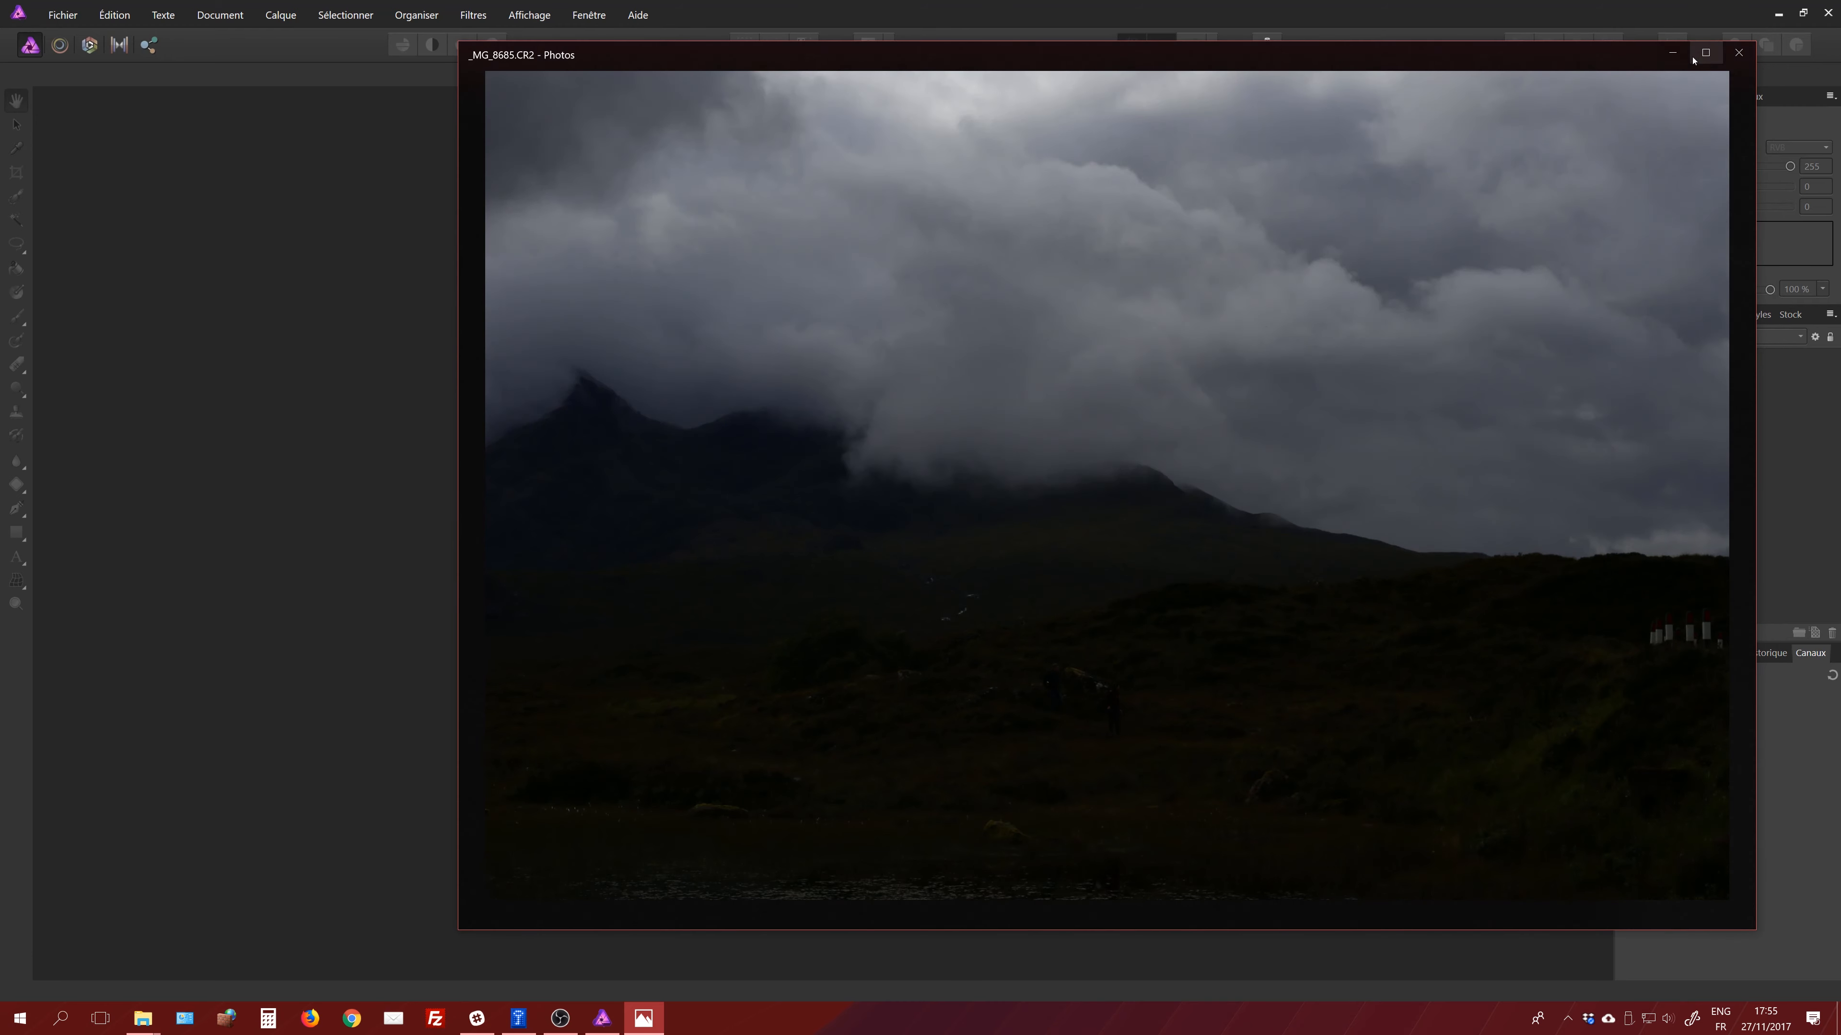
left_click(1742, 51)
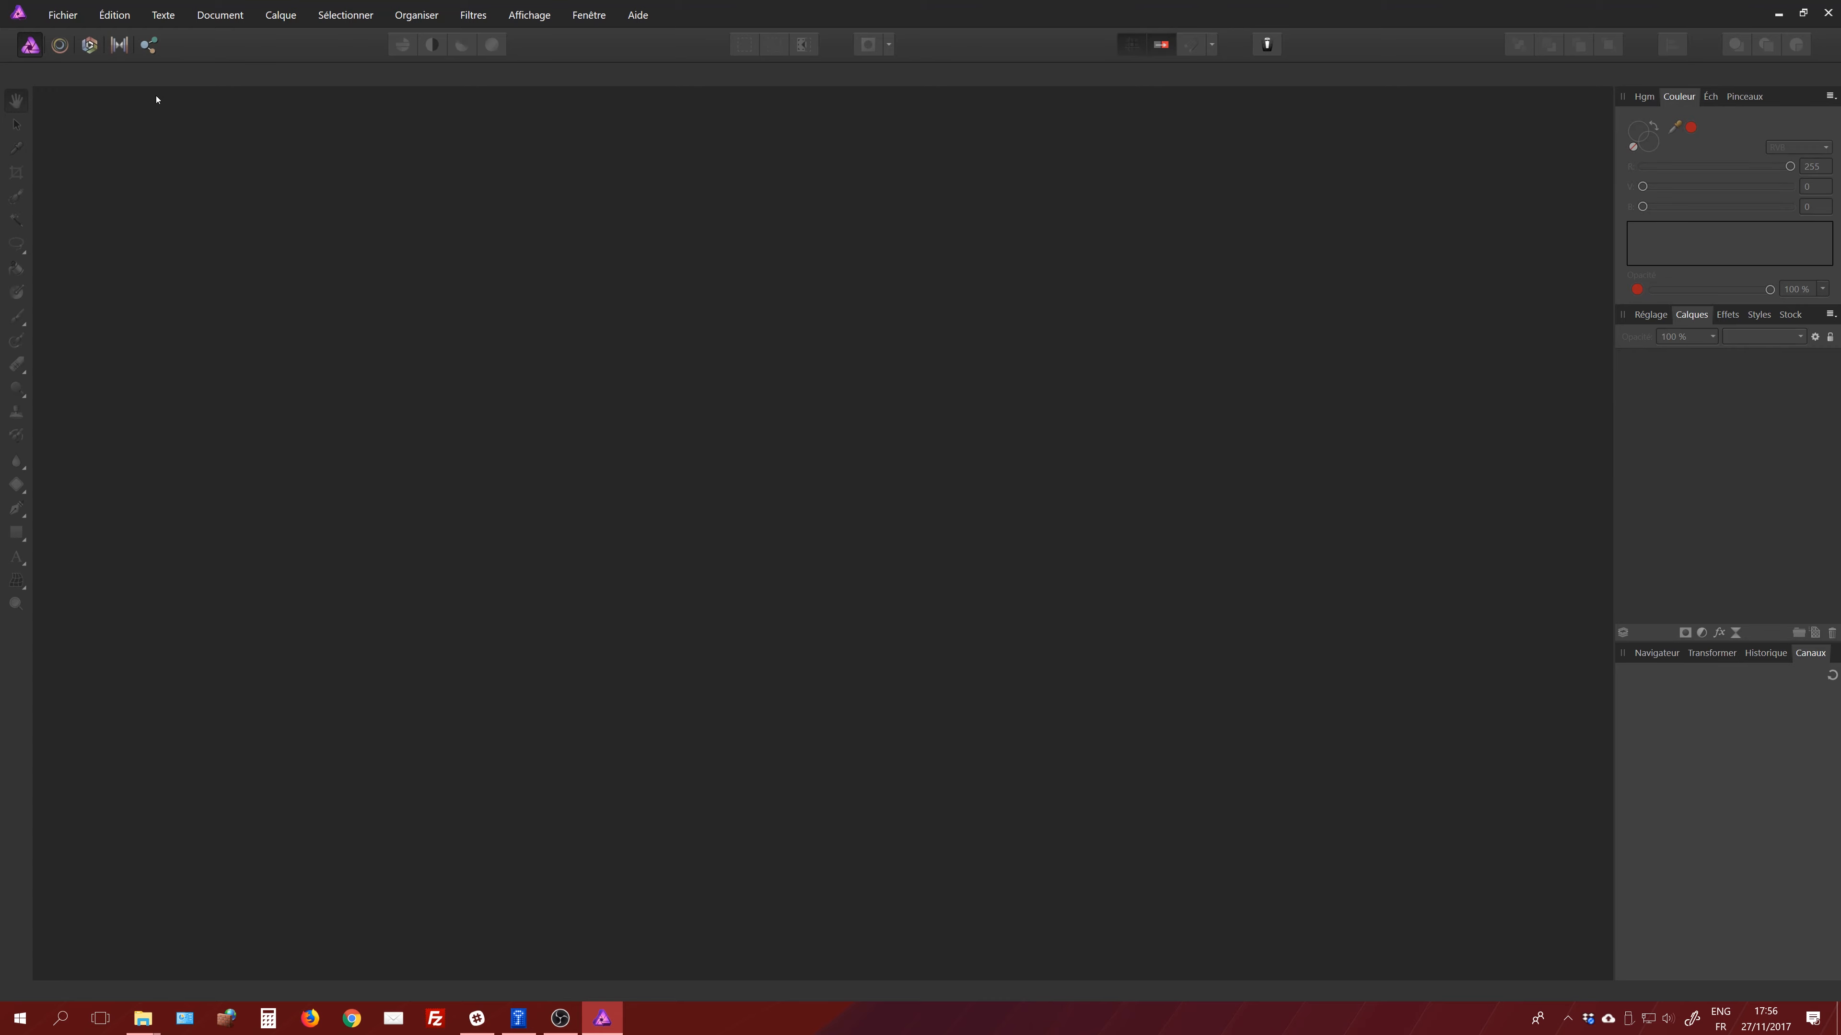
- Start a new HDR merge and add the source images _MG_8684, _MG_8685 and _MG_8686
left_click(63, 16)
left_click(106, 127)
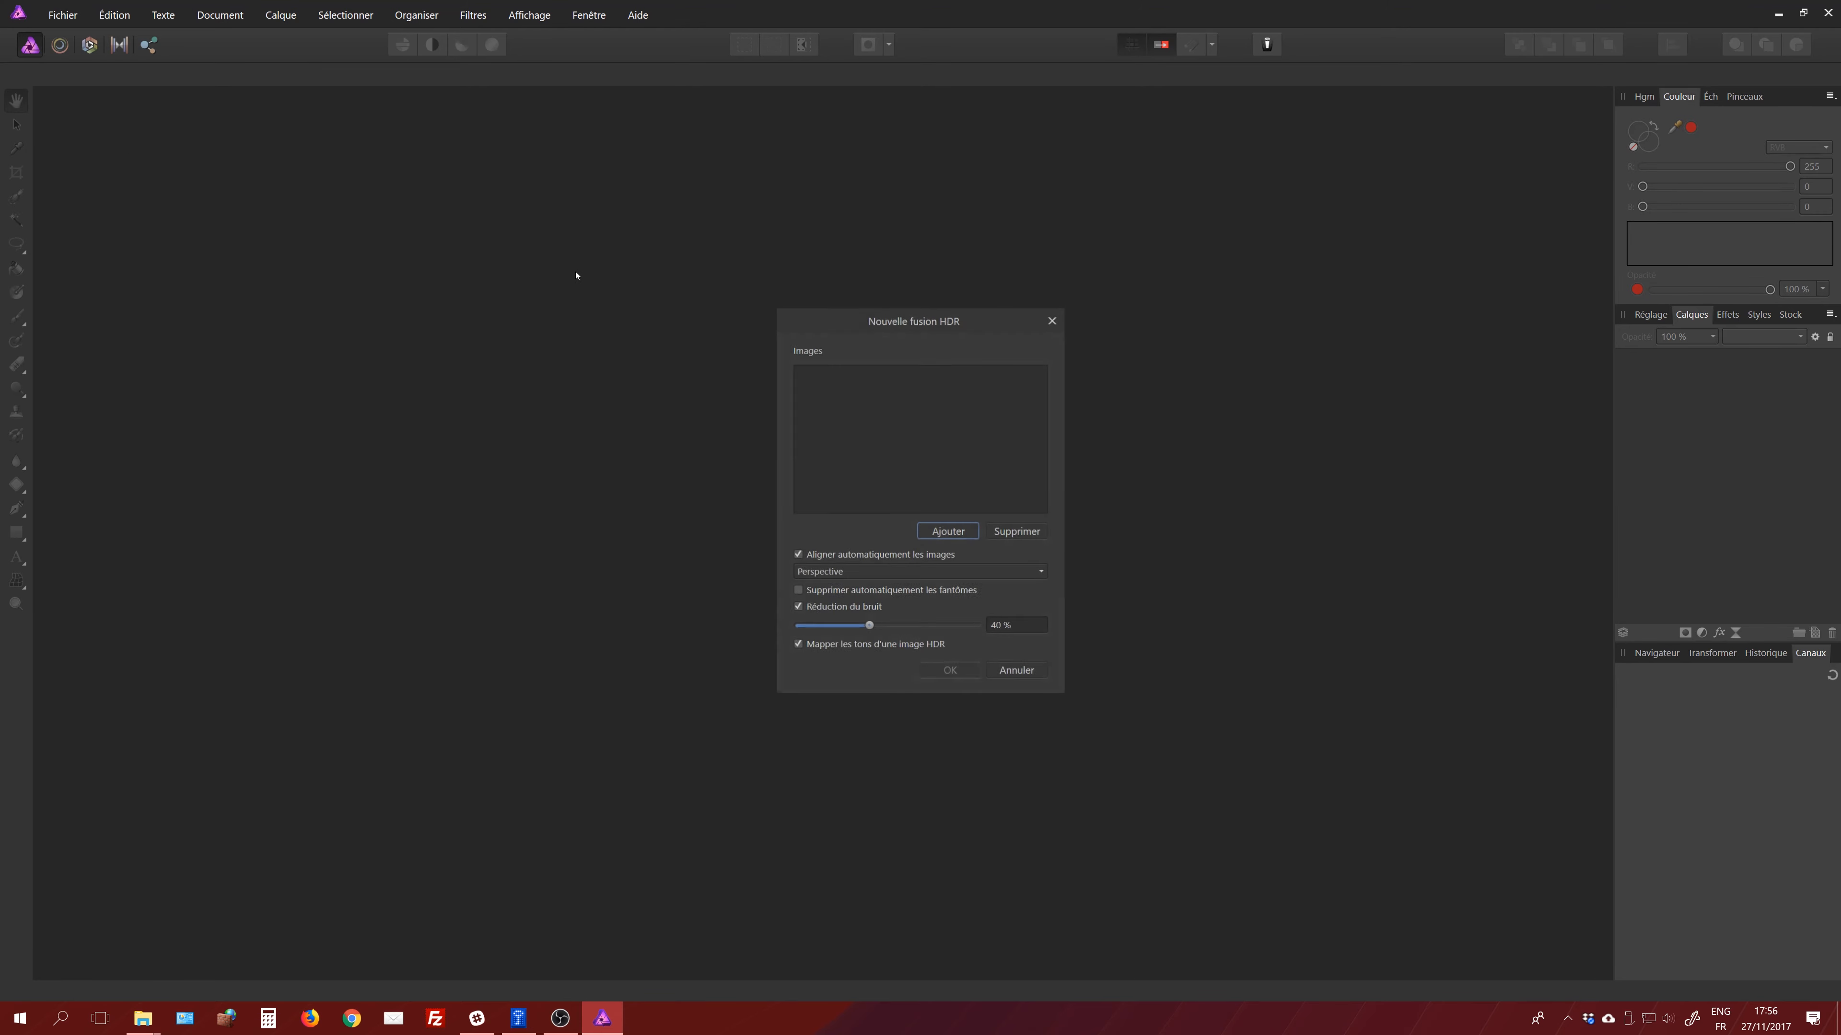
left_click(943, 532)
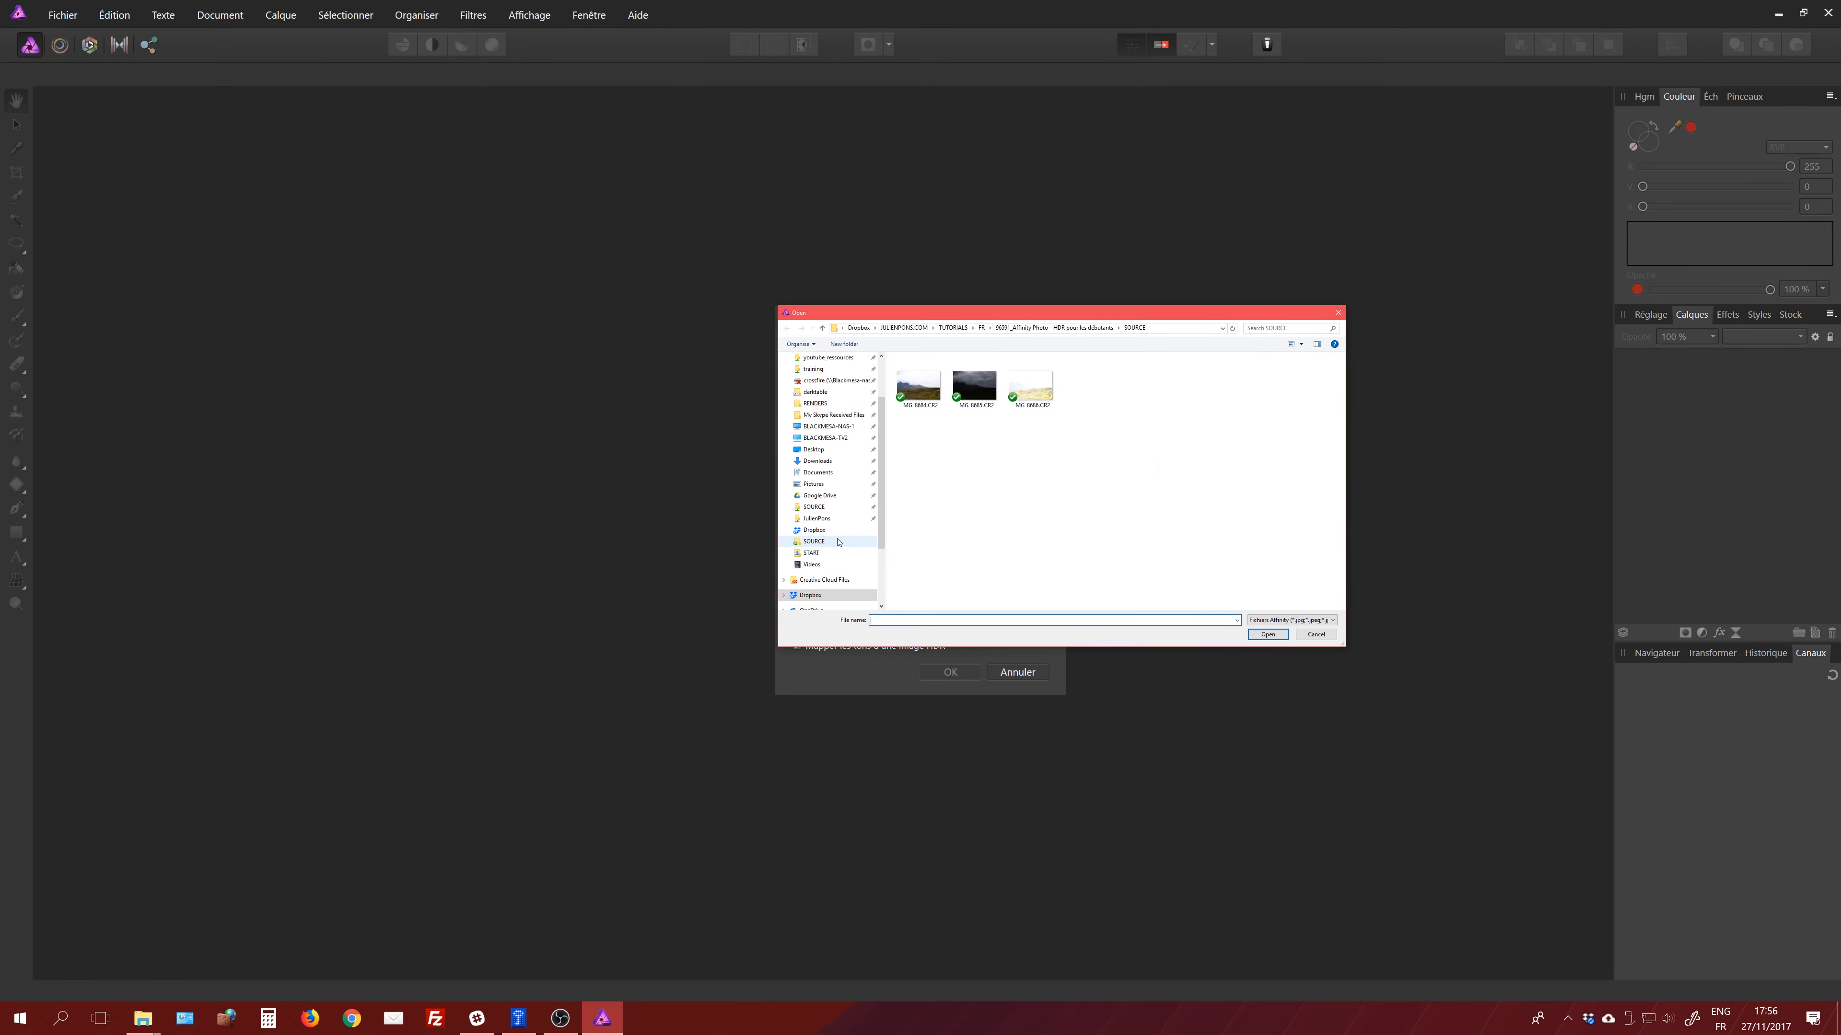
left_click_drag(915, 427, 1050, 395)
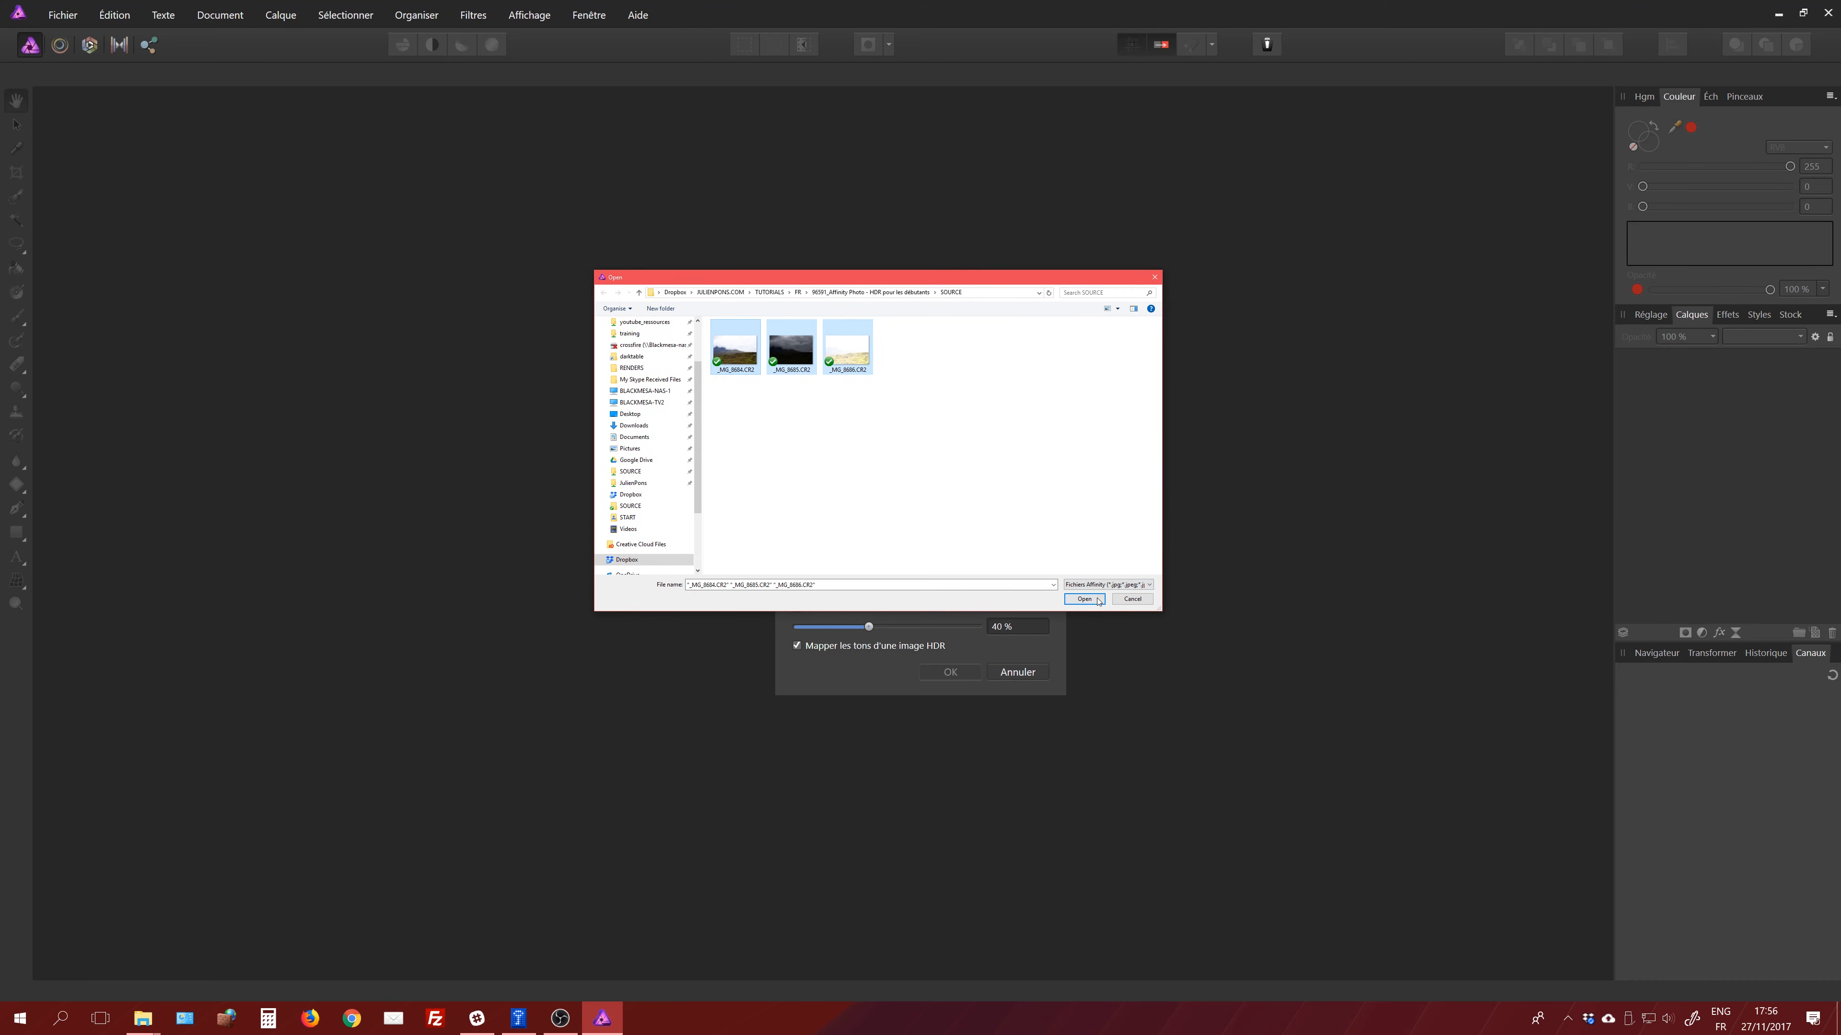
left_click(1085, 598)
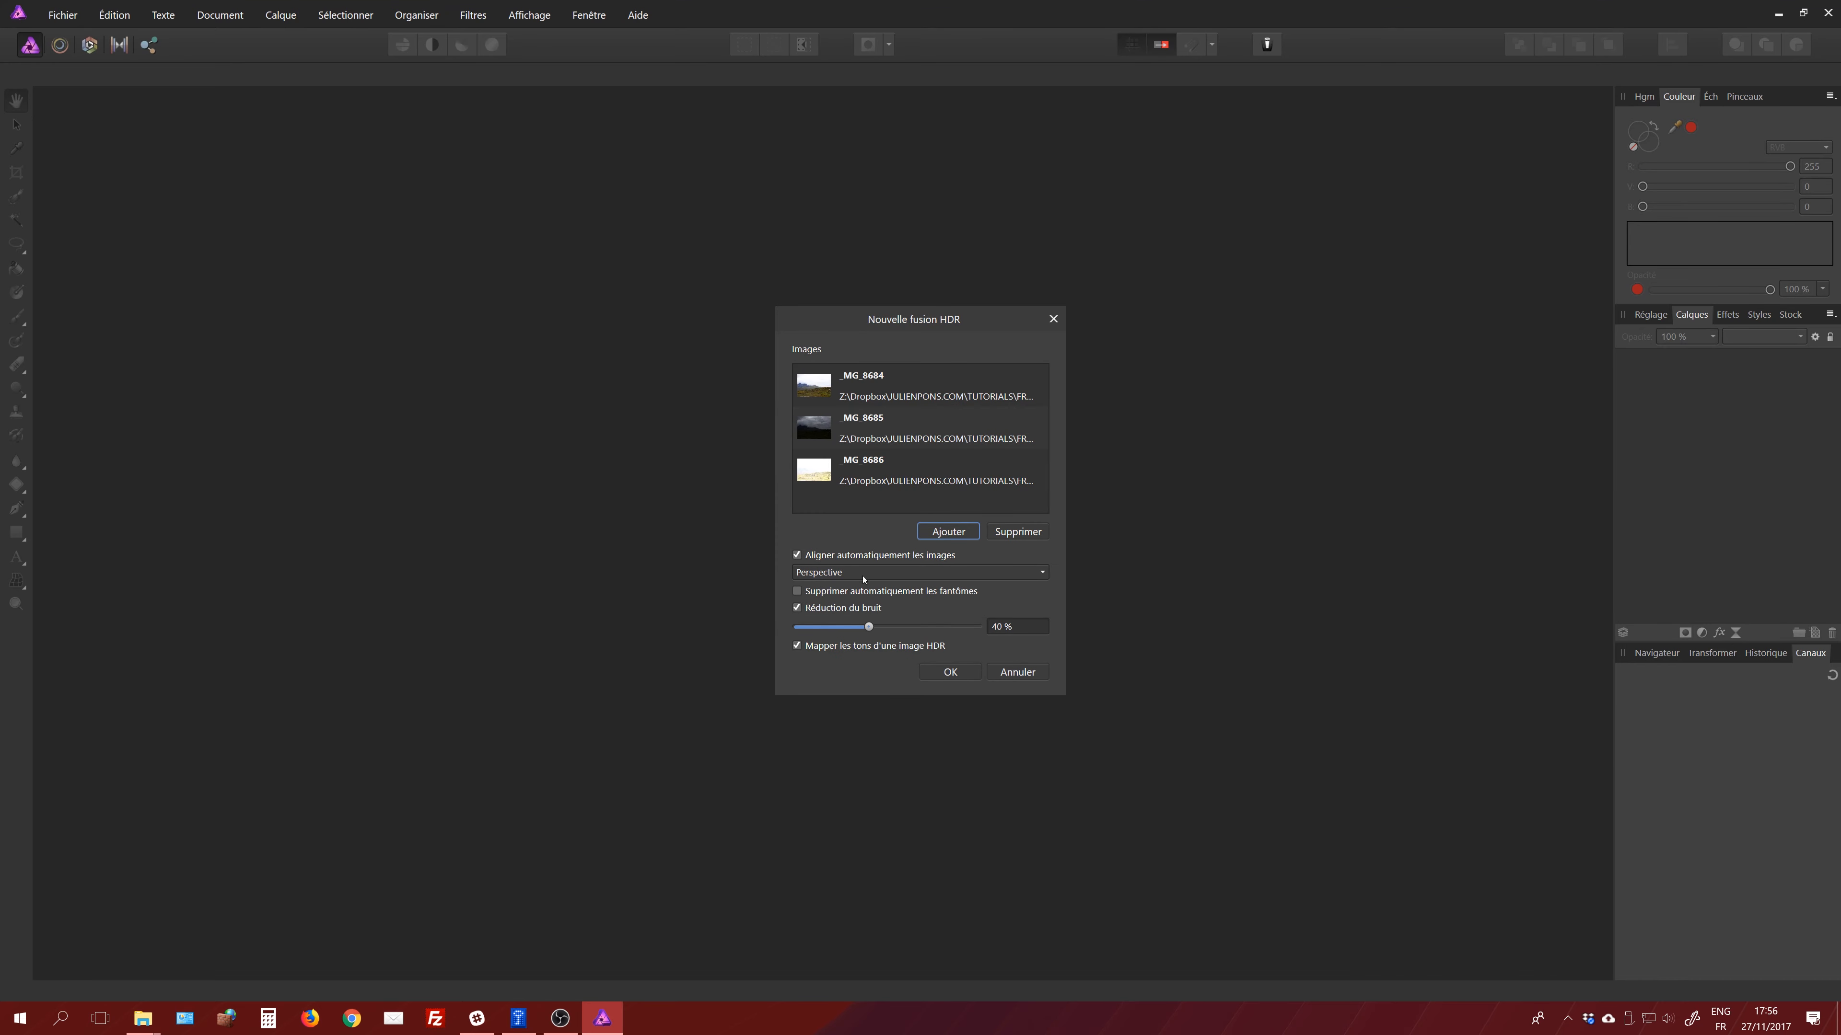
- Use Perspective for automatic image alignment, enable automatic ghost removal, and run the HDR merge
left_click(842, 573)
left_click(844, 593)
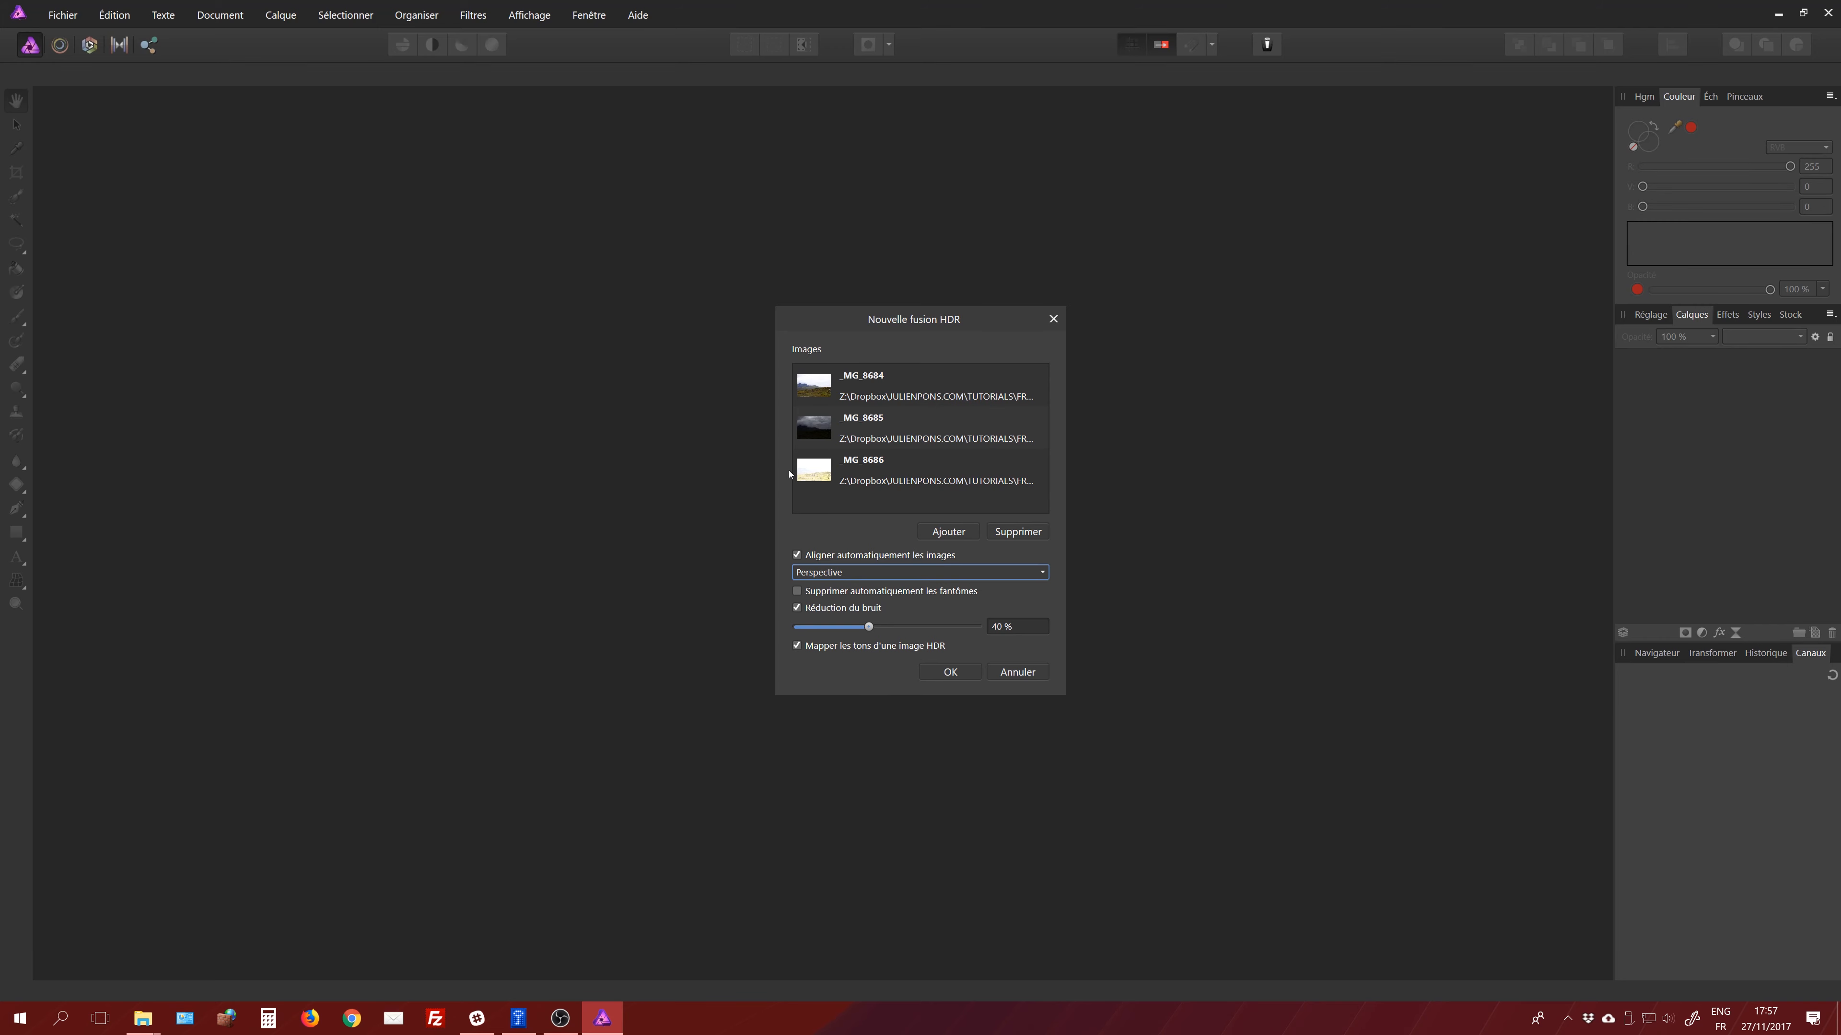
left_click(798, 591)
left_click(945, 677)
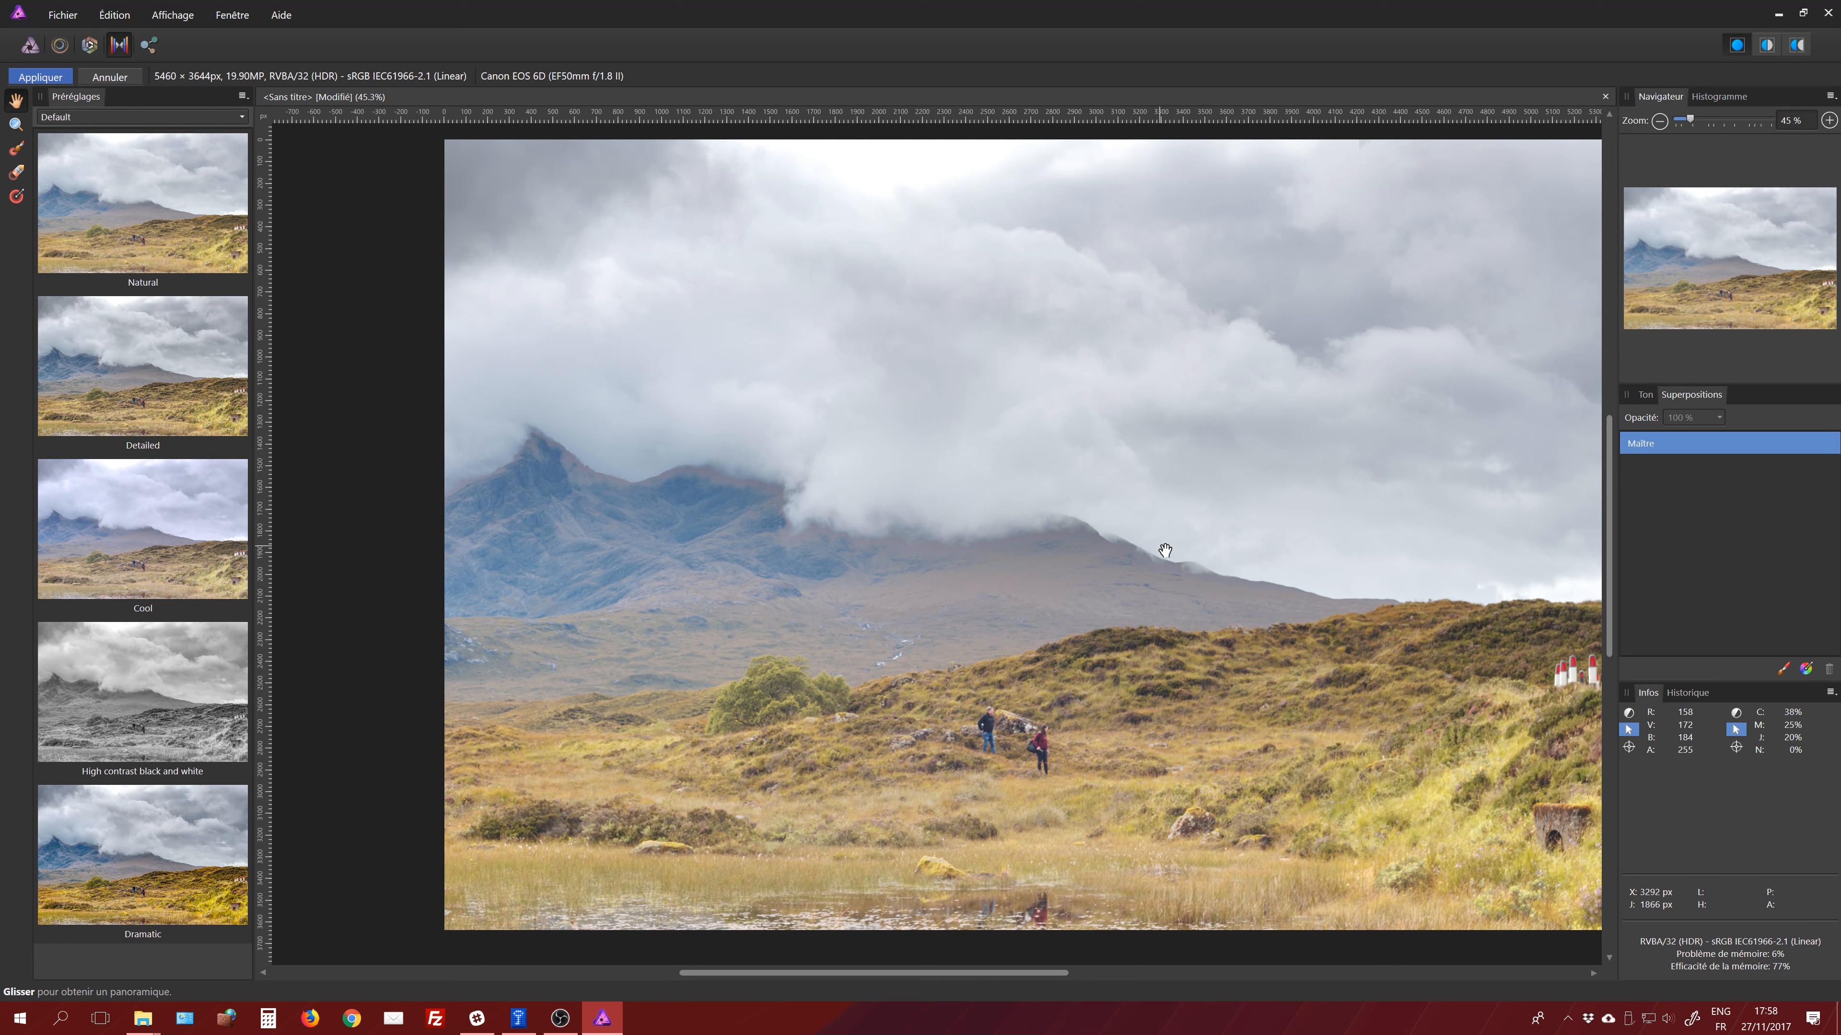
- Centre the merged image, and detach and enlarge the tone mapping settings so all adjustment sections can be seen
left_click_drag(968, 972, 1033, 977)
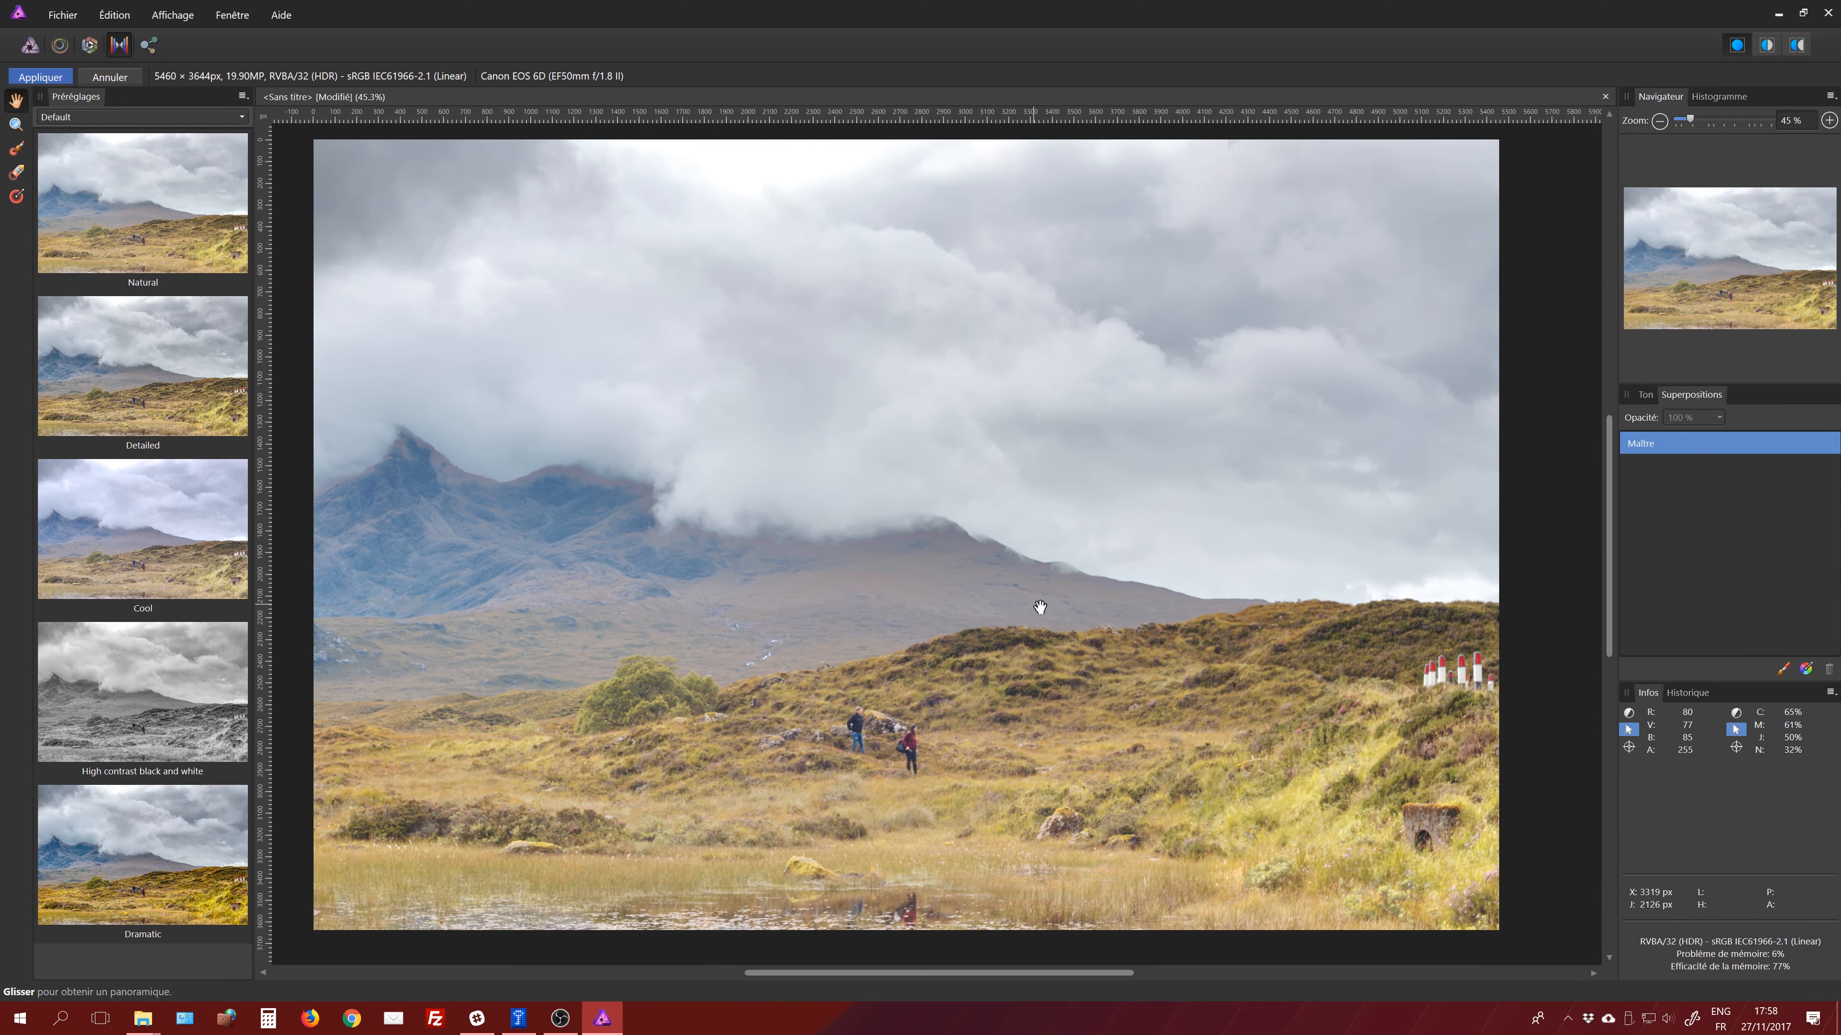
left_click(1645, 393)
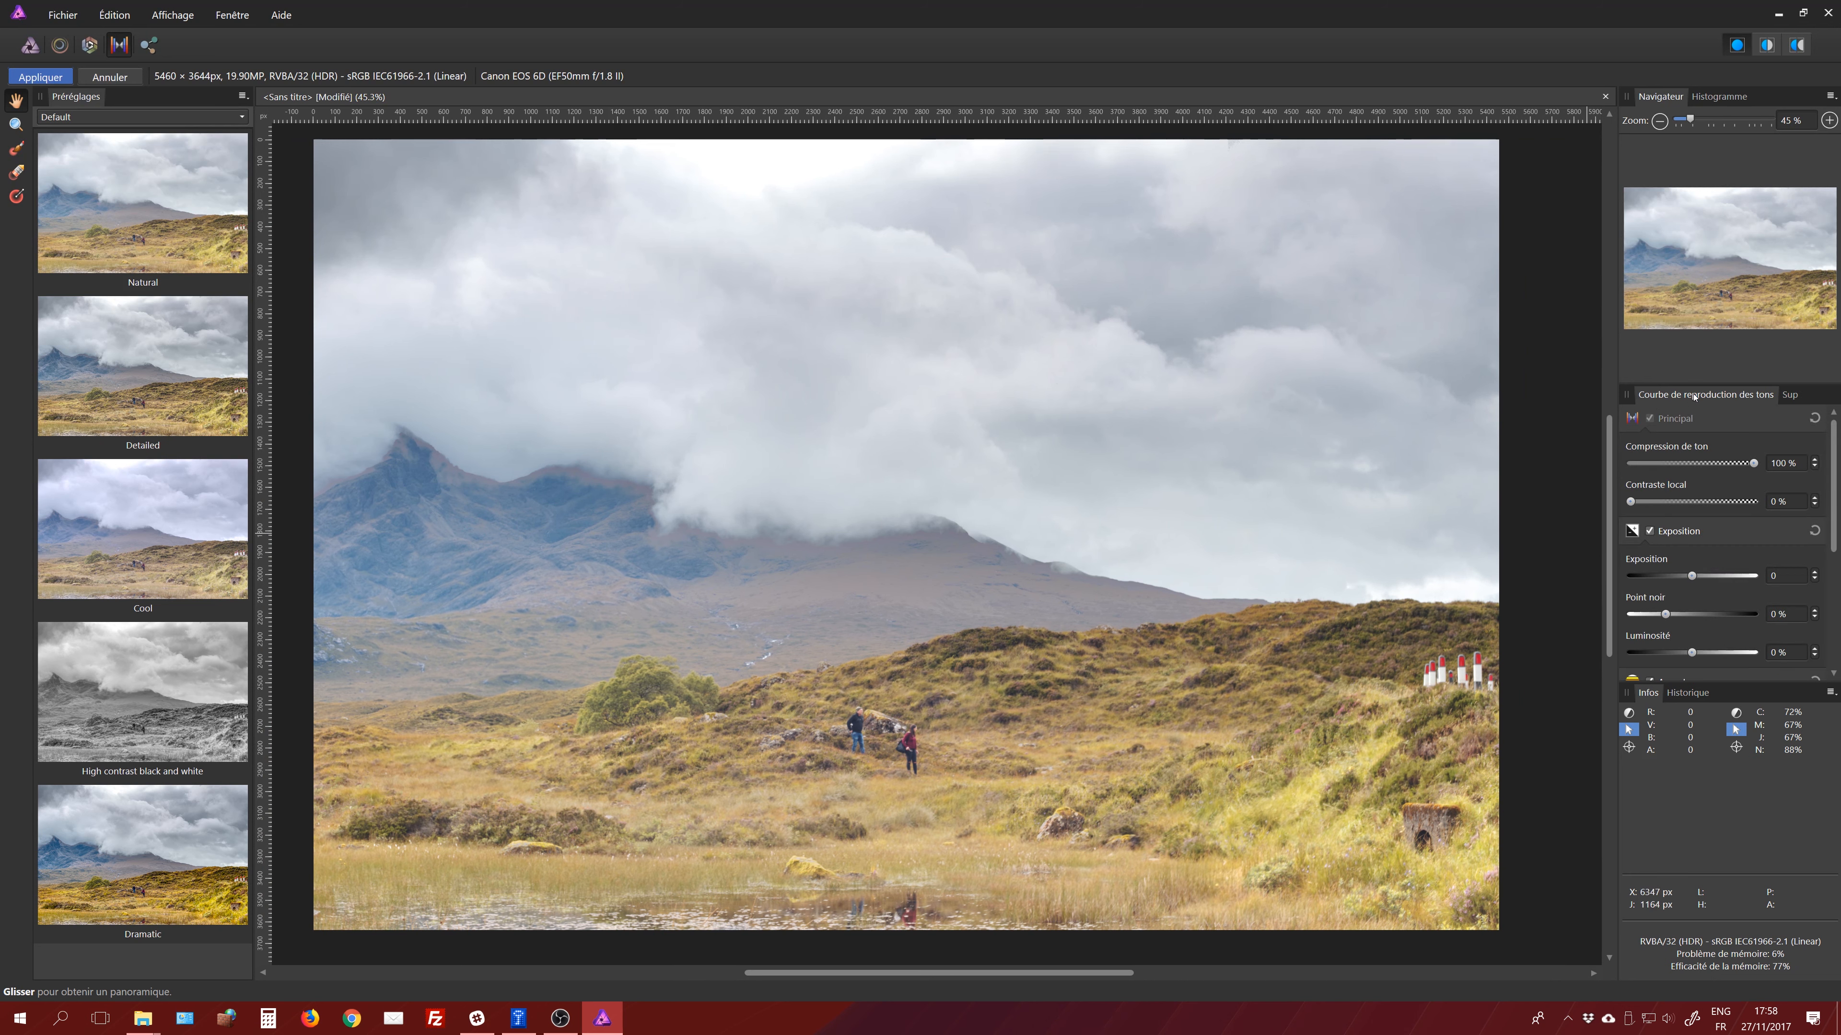
left_click_drag(1691, 395, 1459, 131)
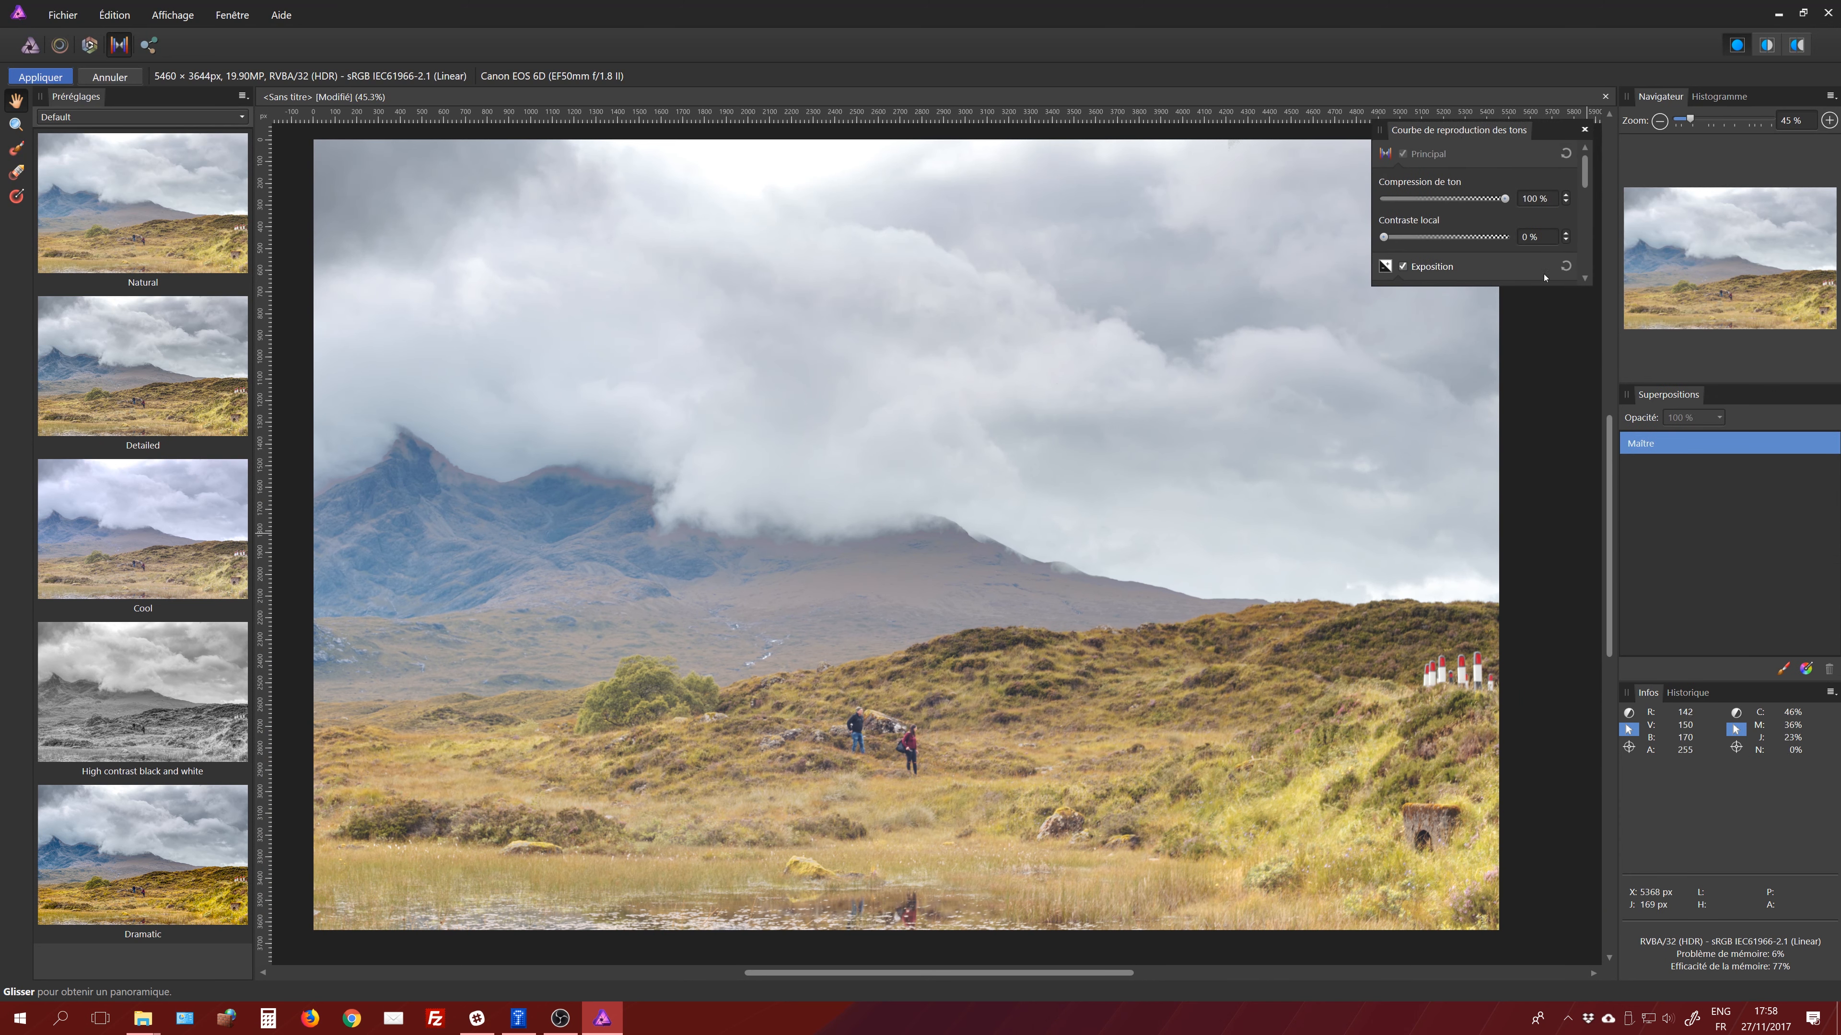
left_click_drag(1565, 286, 1601, 674)
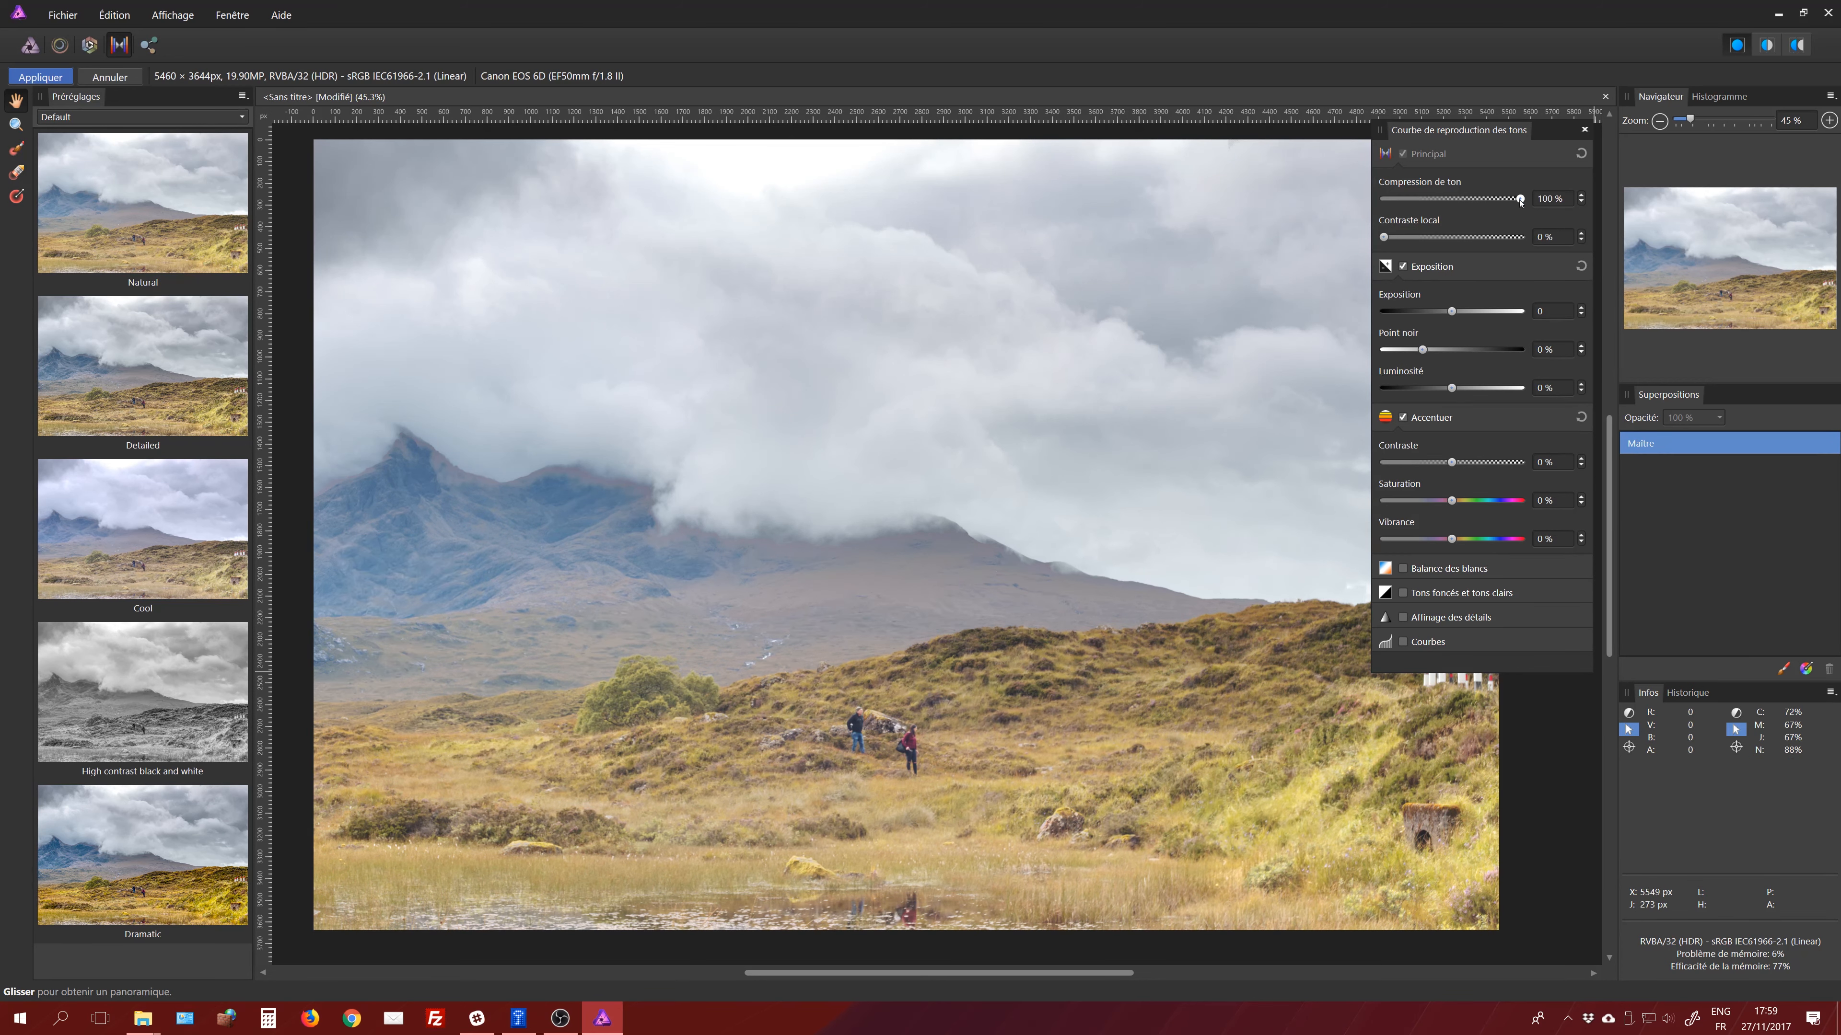
- Try the tone compression at 0 % and return it to 100 %
left_click_drag(1519, 199, 1351, 211)
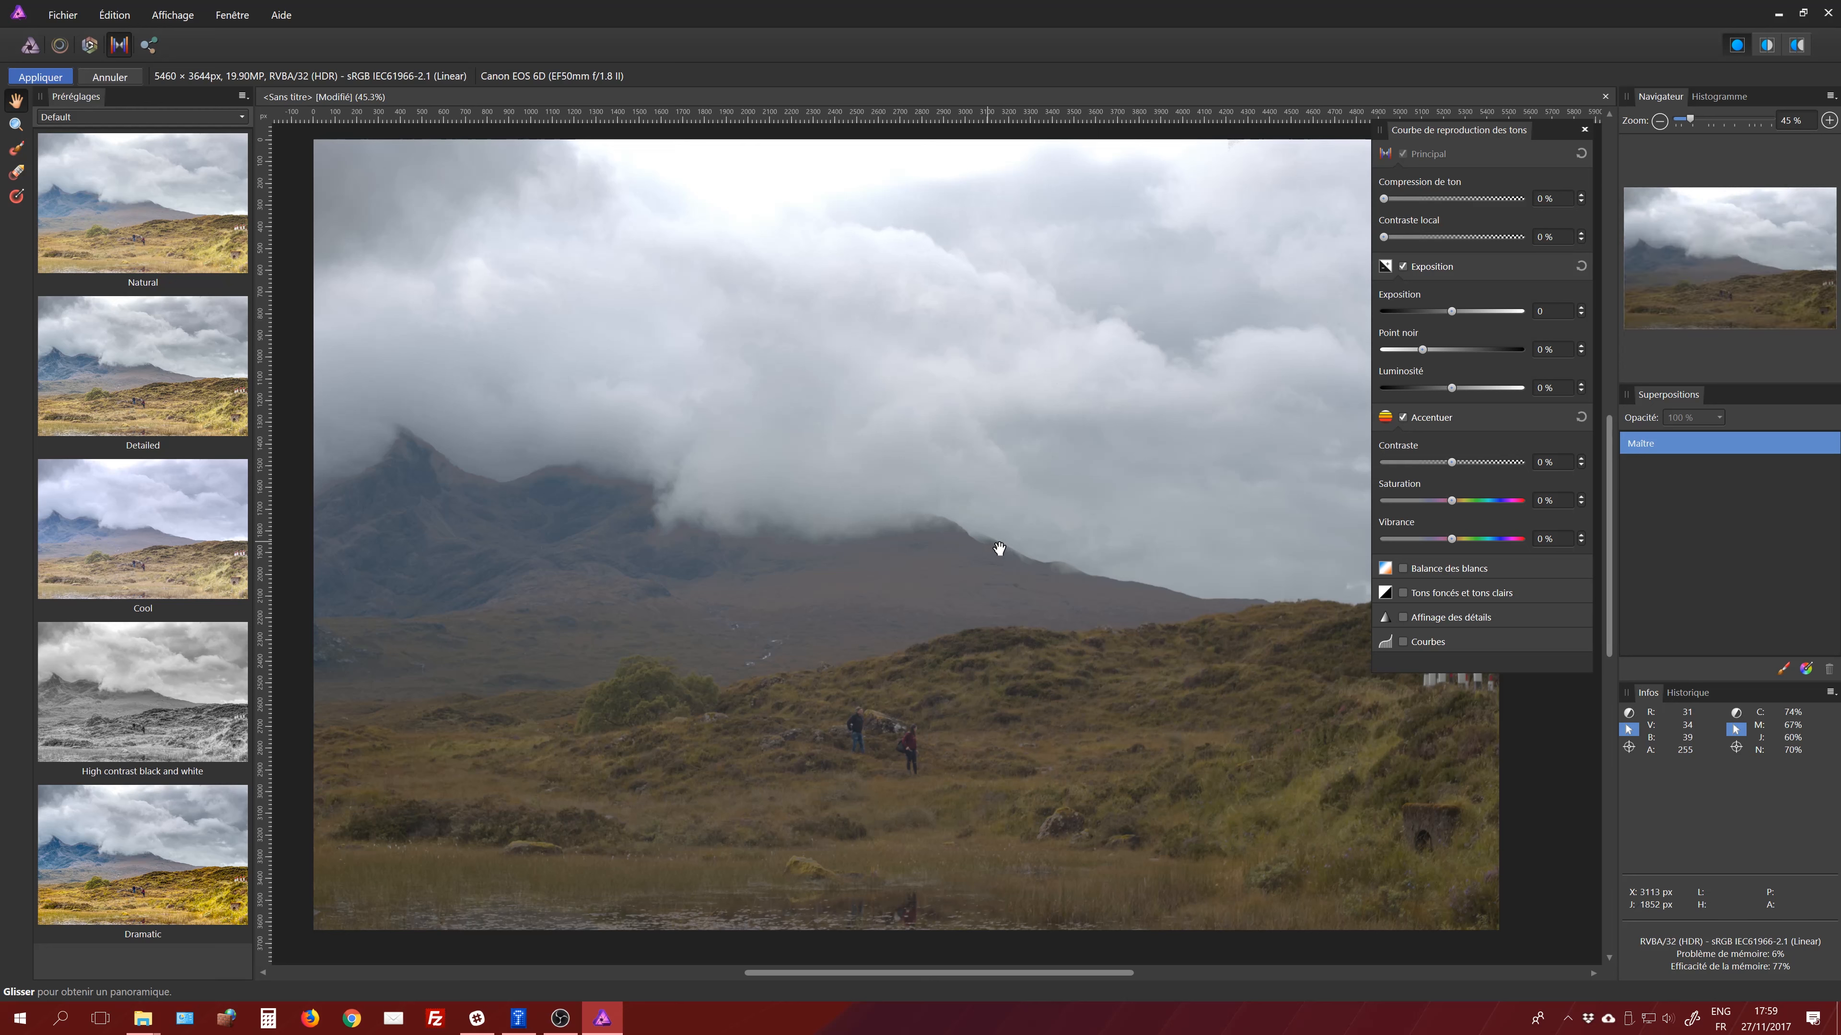
left_click_drag(1390, 200, 1521, 201)
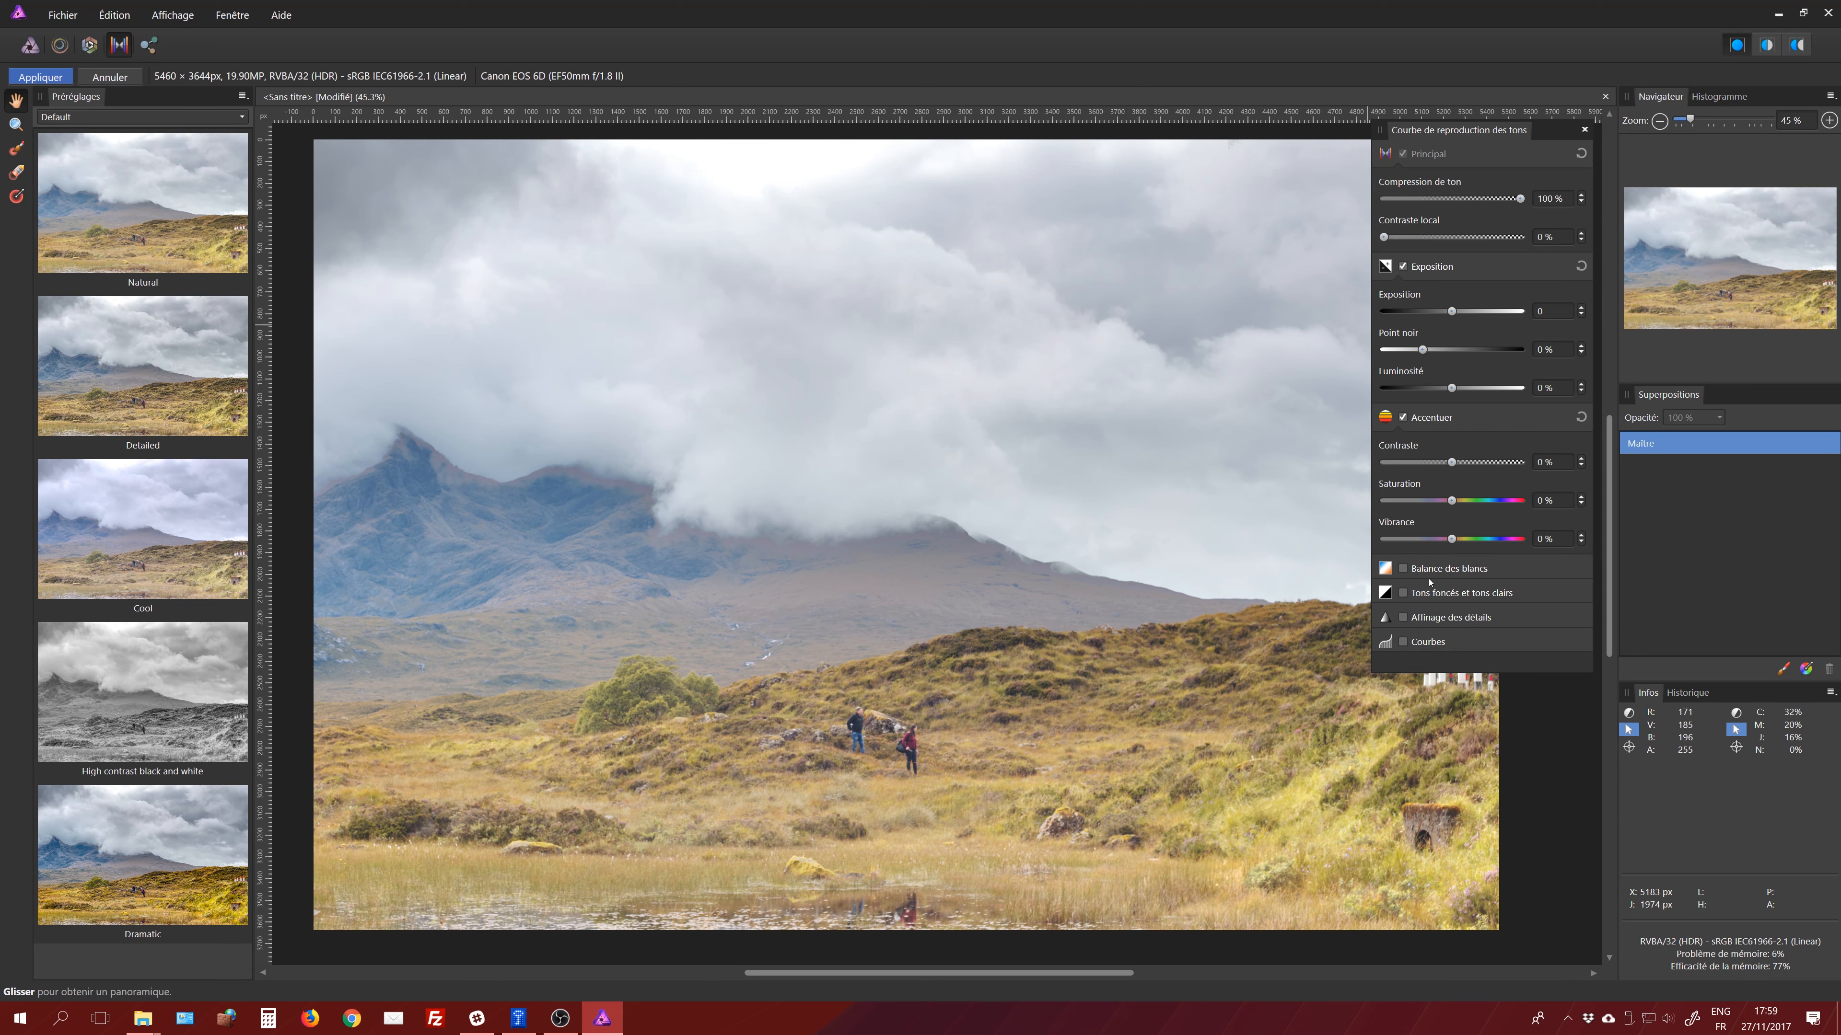
- Enable the shadows and highlights adjustment and set the highlights (Tons clairs) to -45 %
left_click(1403, 593)
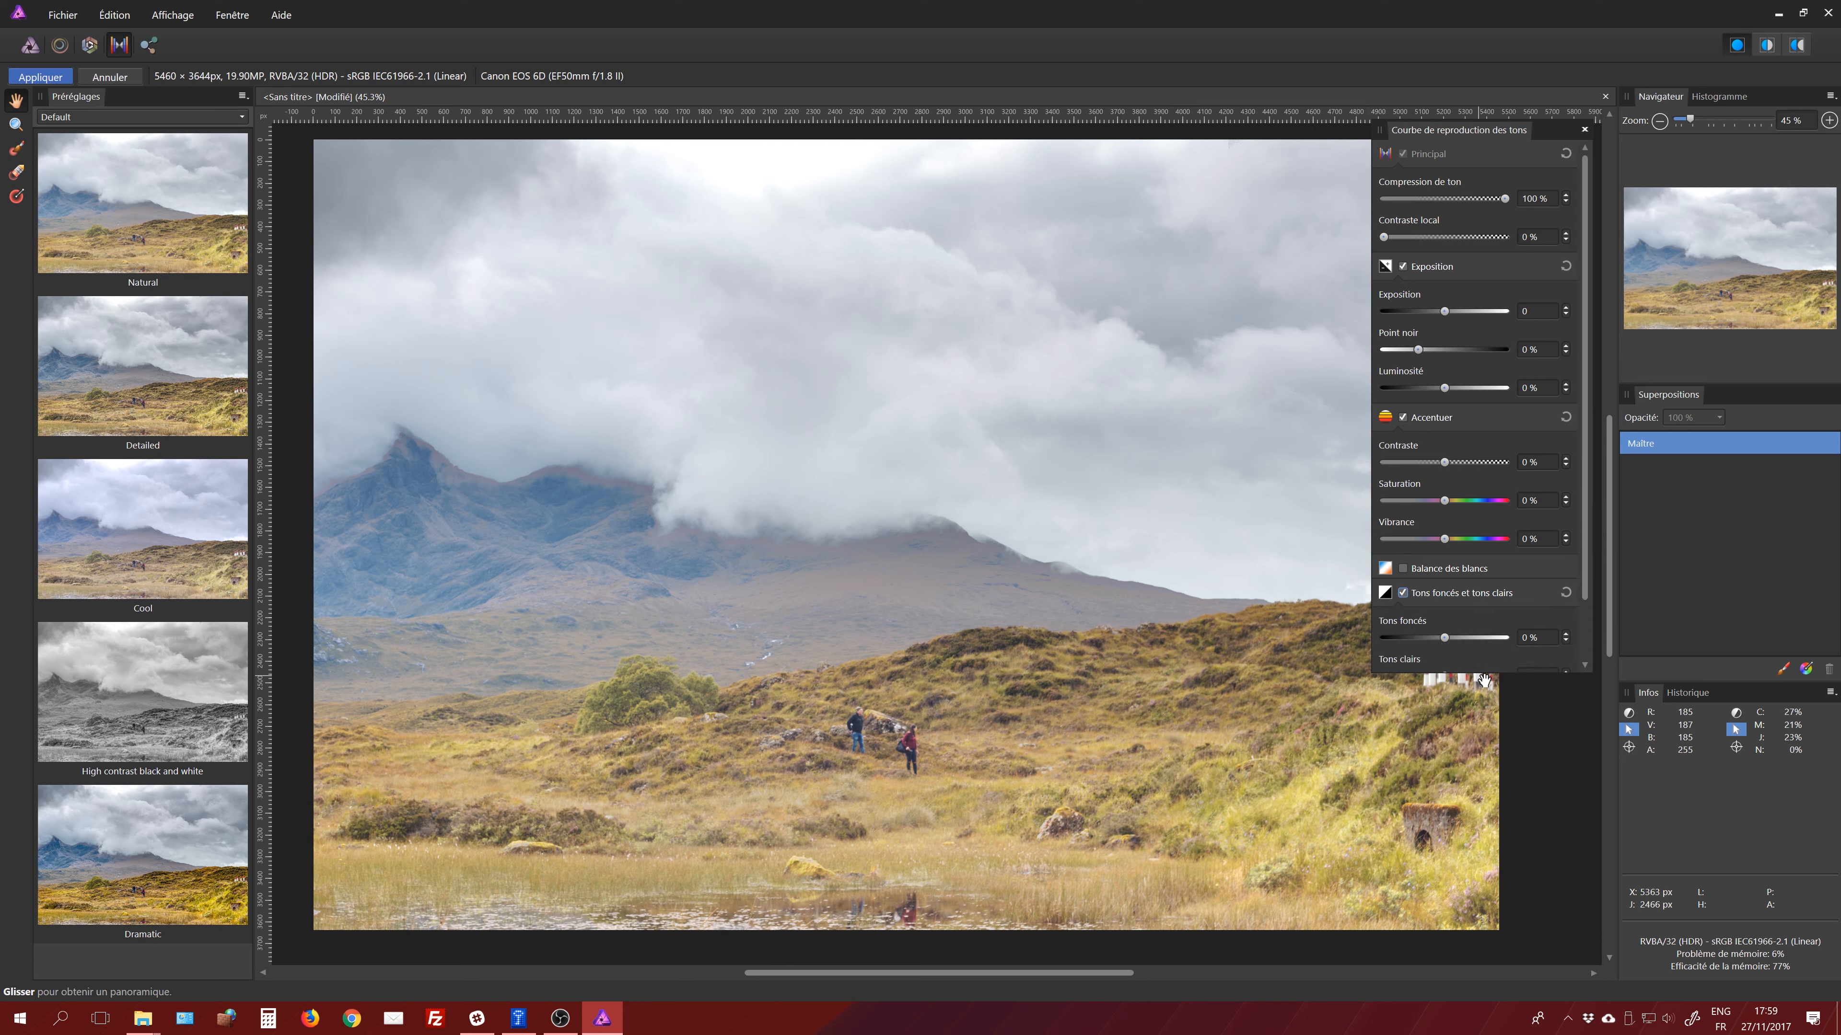
left_click_drag(1479, 671, 1486, 926)
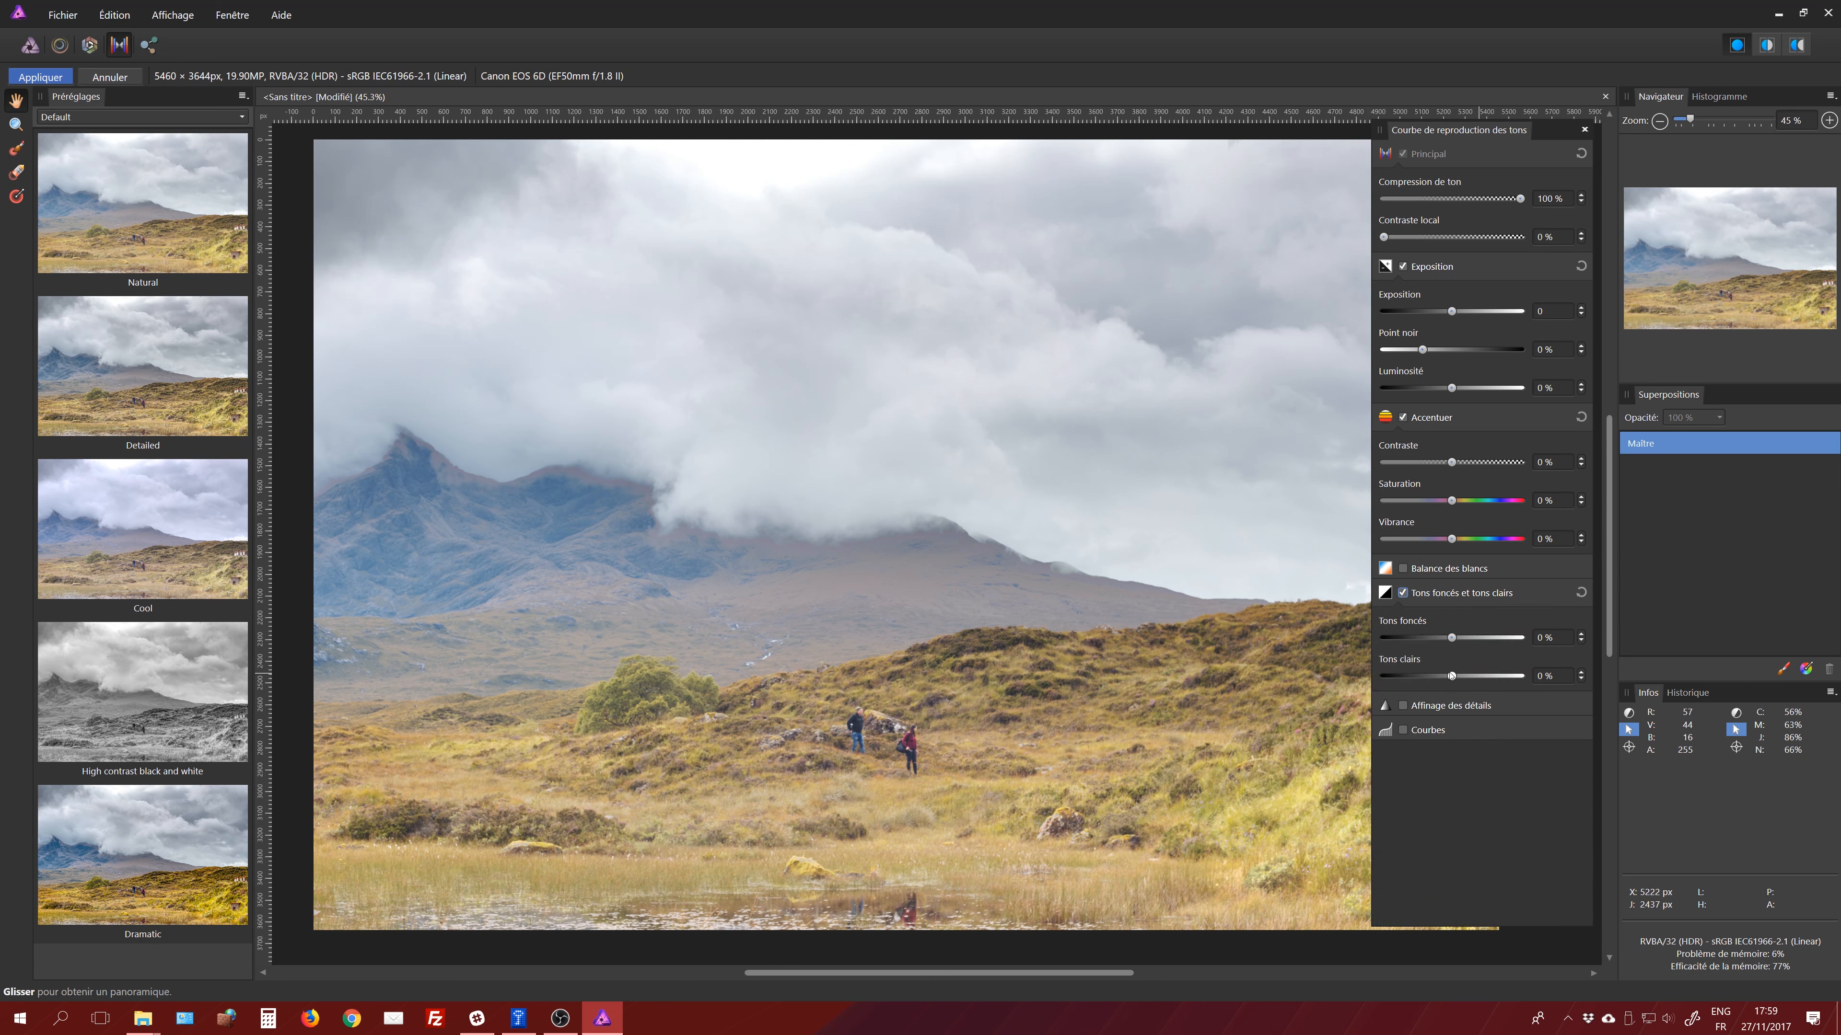
left_click_drag(1452, 675, 1410, 676)
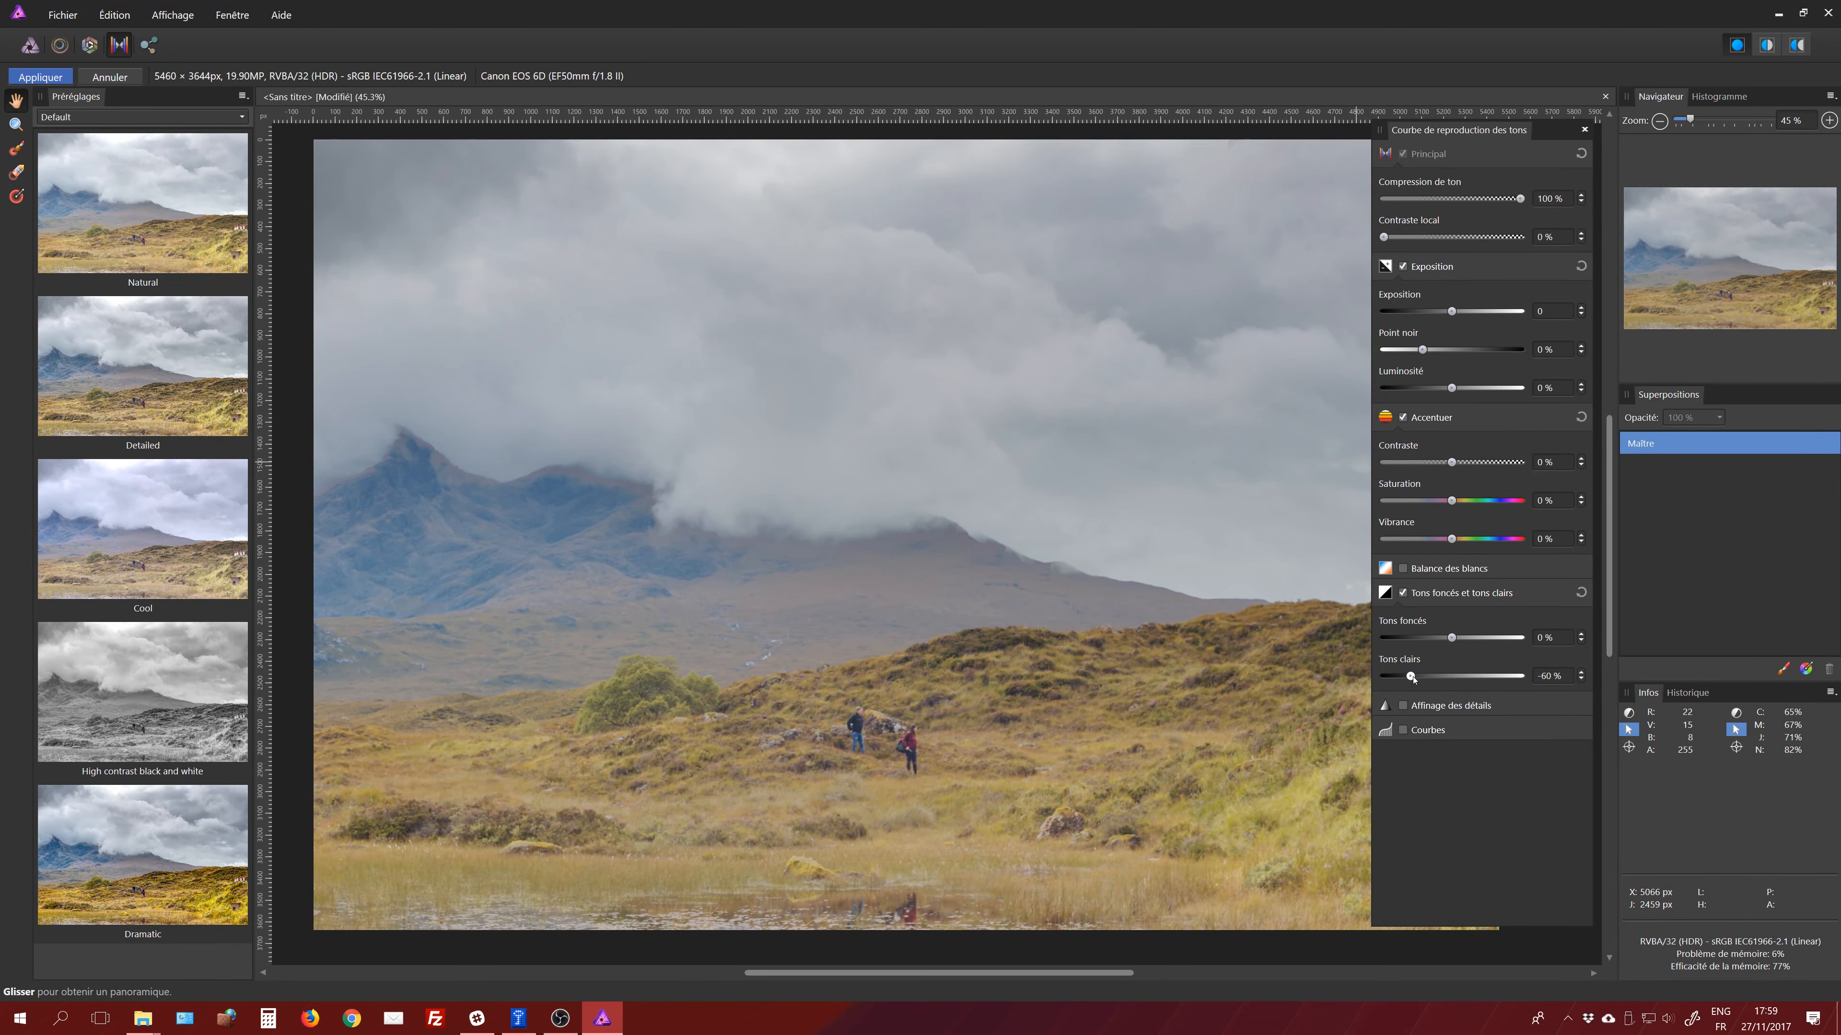
left_click_drag(1410, 677, 1422, 677)
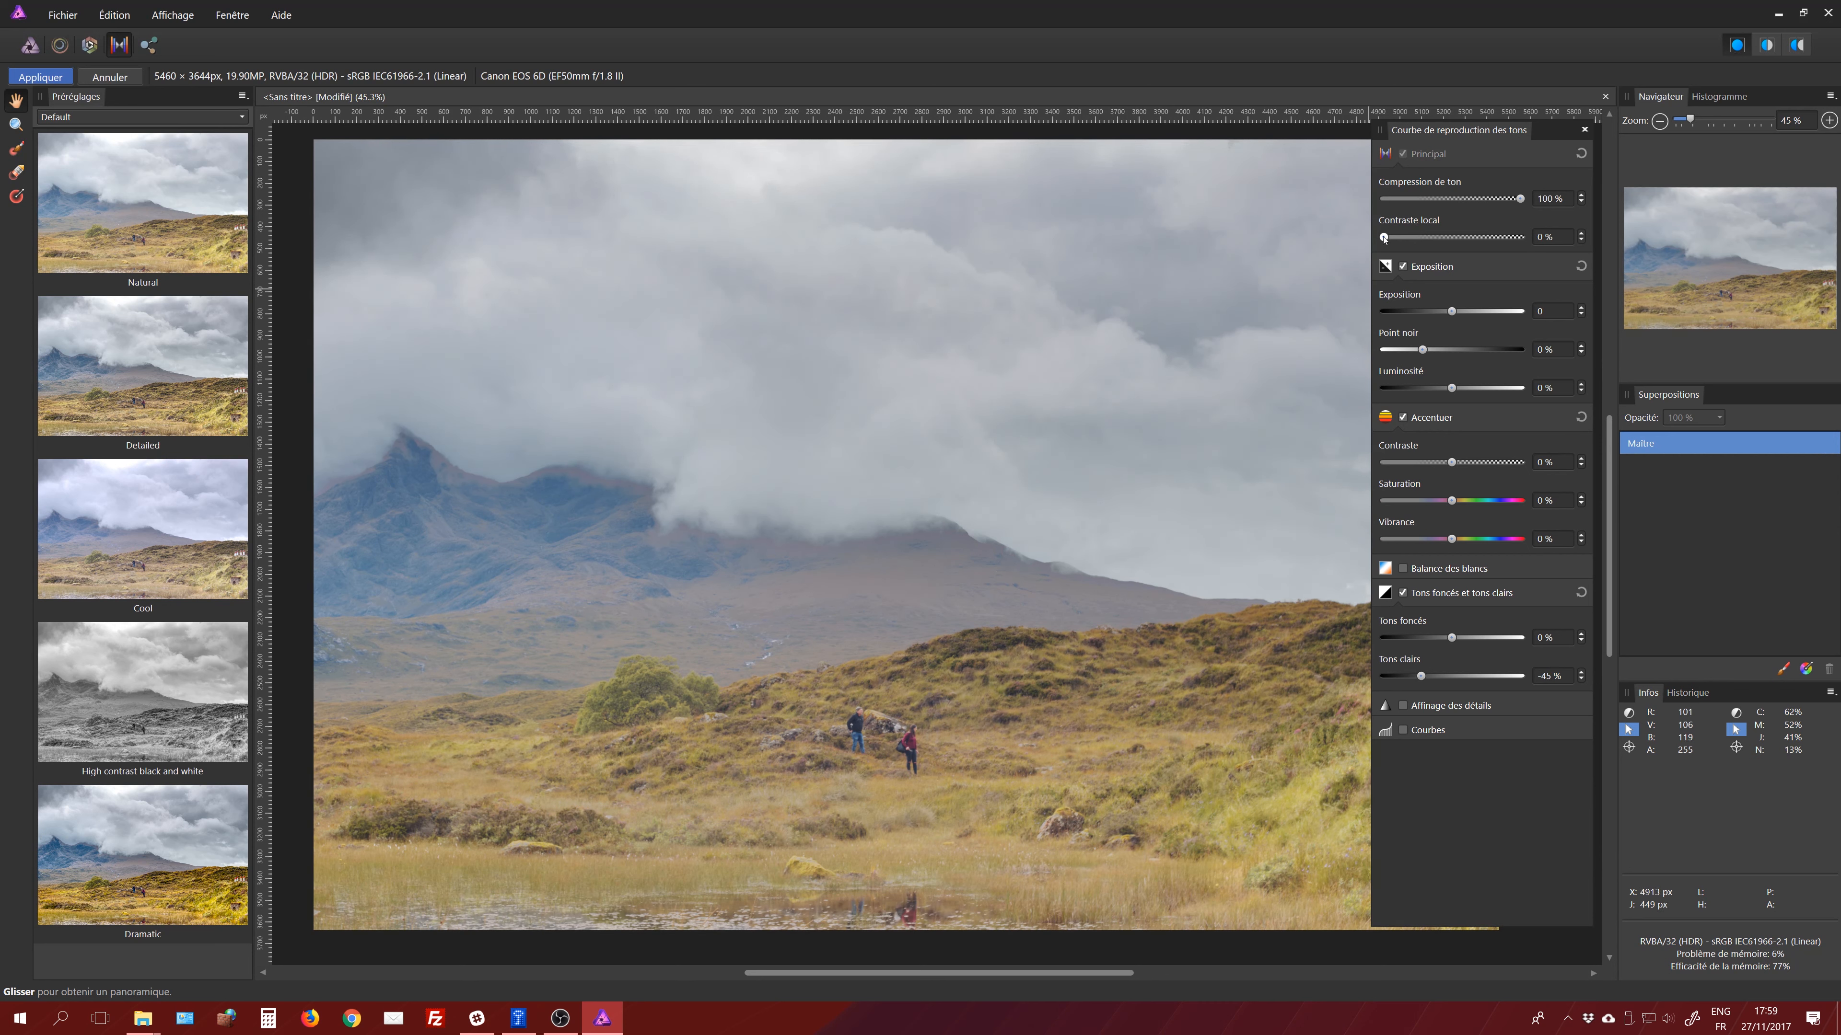
- Raise the local contrast to 56 % and the vibrance to 41 %
left_click_drag(1416, 246, 1447, 248)
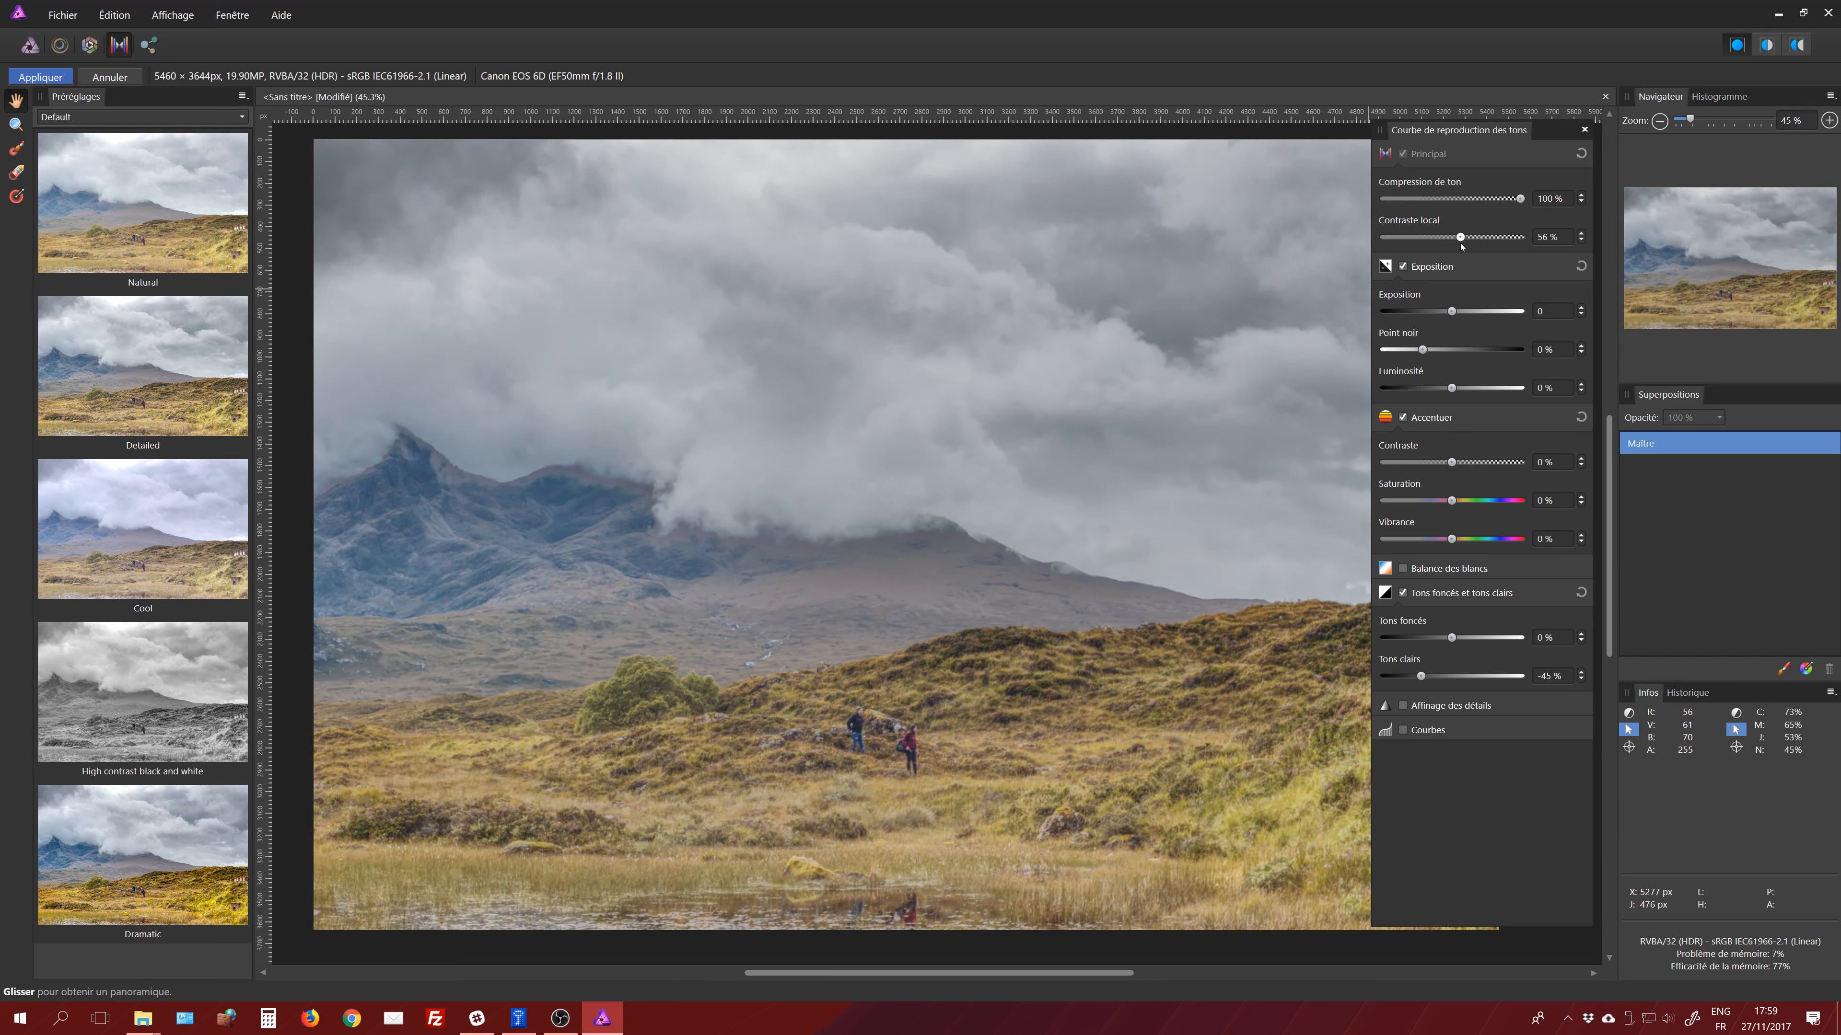
left_click_drag(1452, 539, 1503, 541)
- Check the available preset categories, keep Default, and apply the tone mapping to the image
left_click(242, 117)
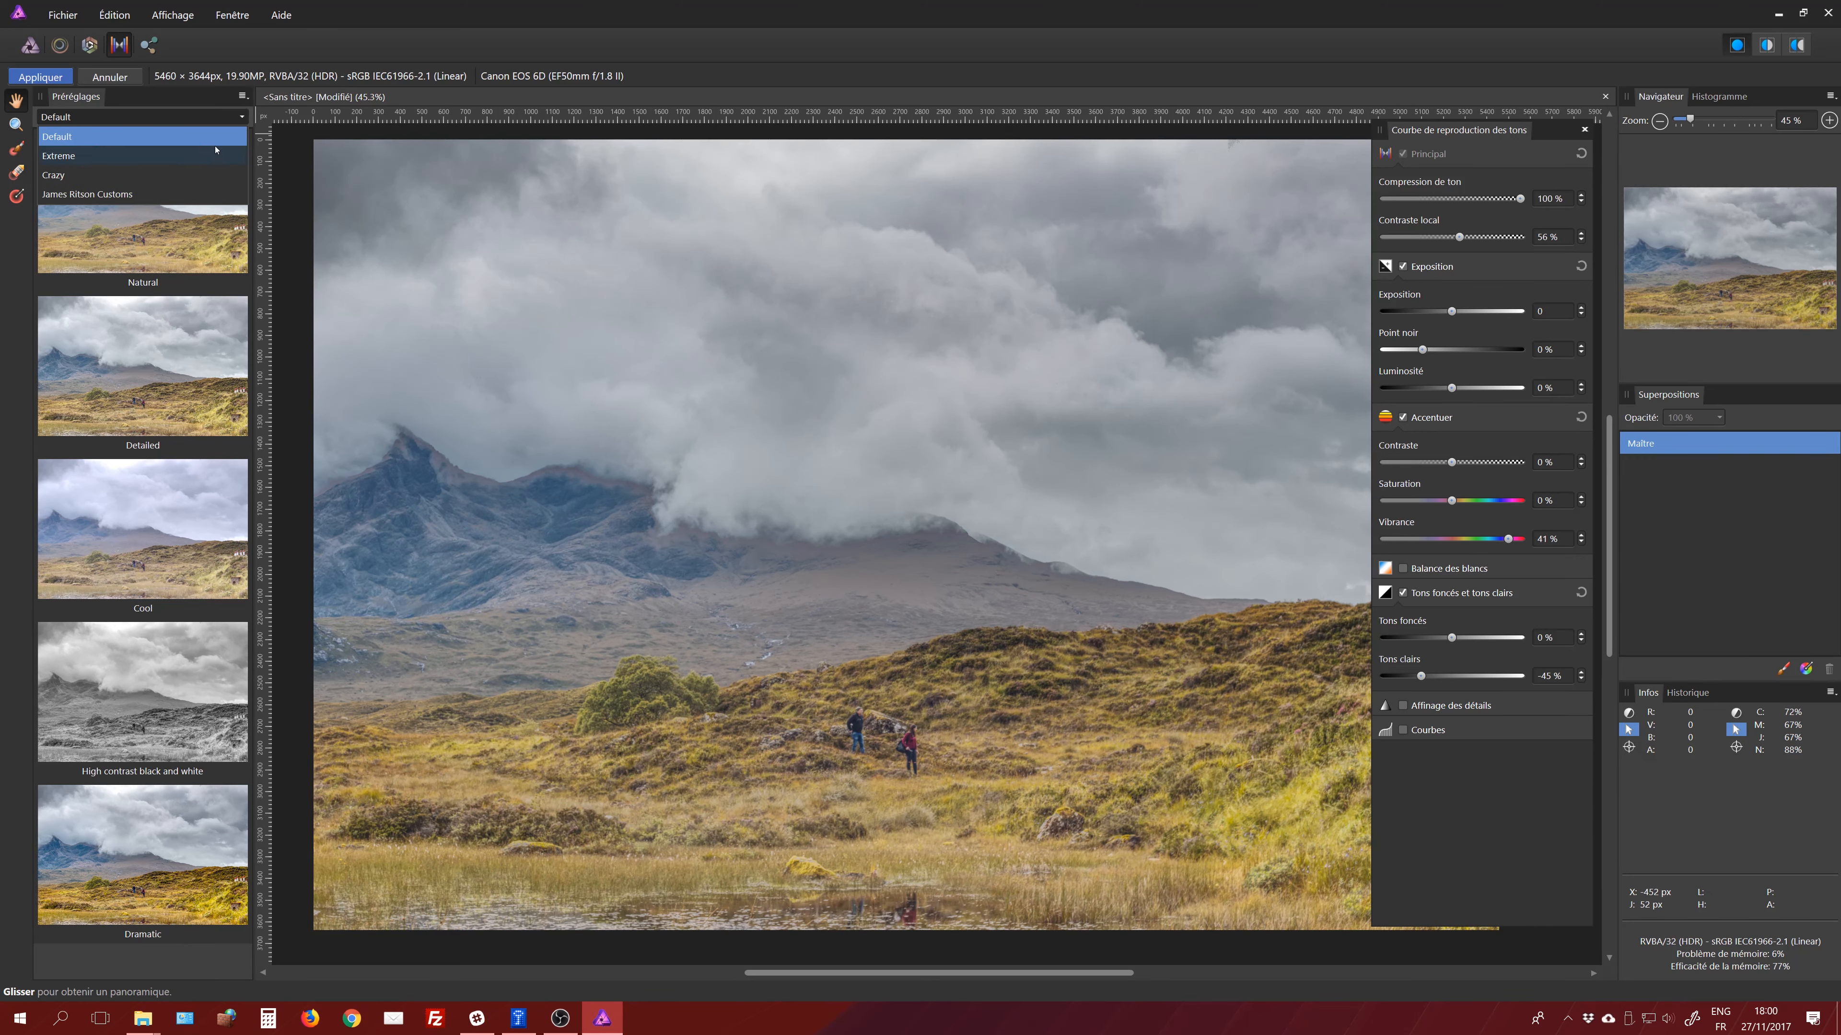
left_click(234, 115)
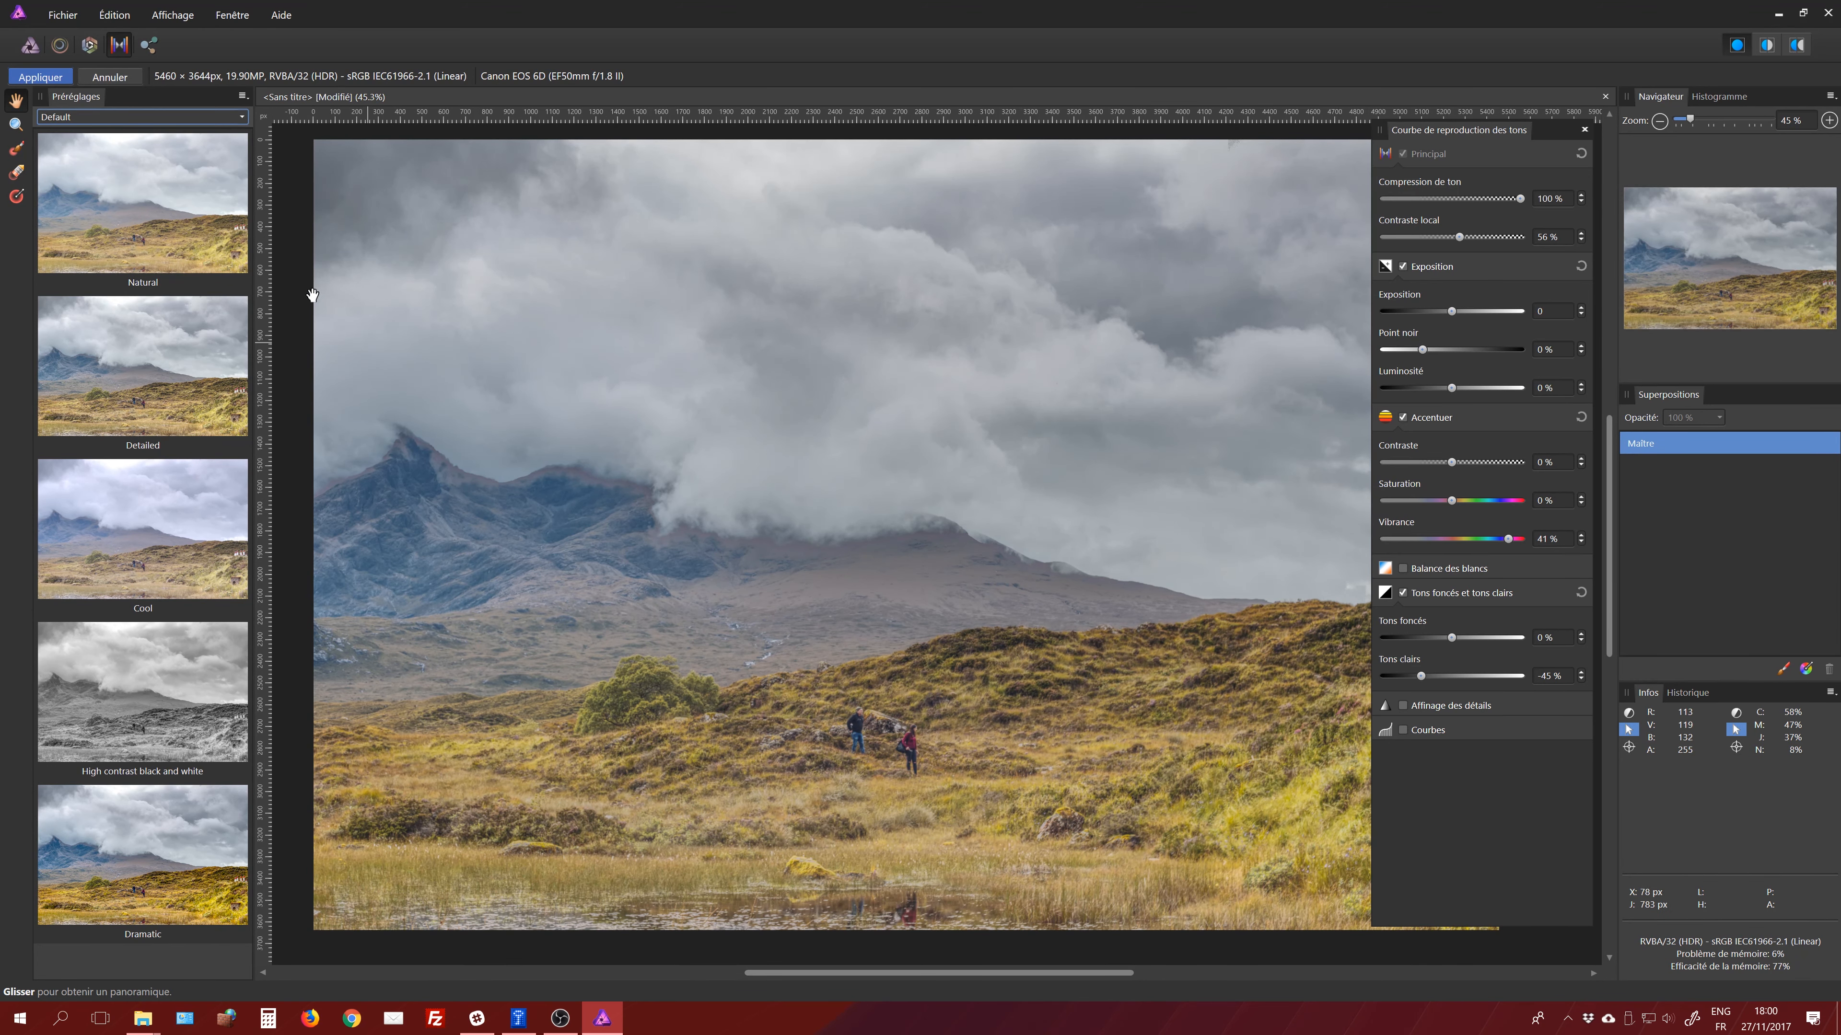
left_click(40, 77)
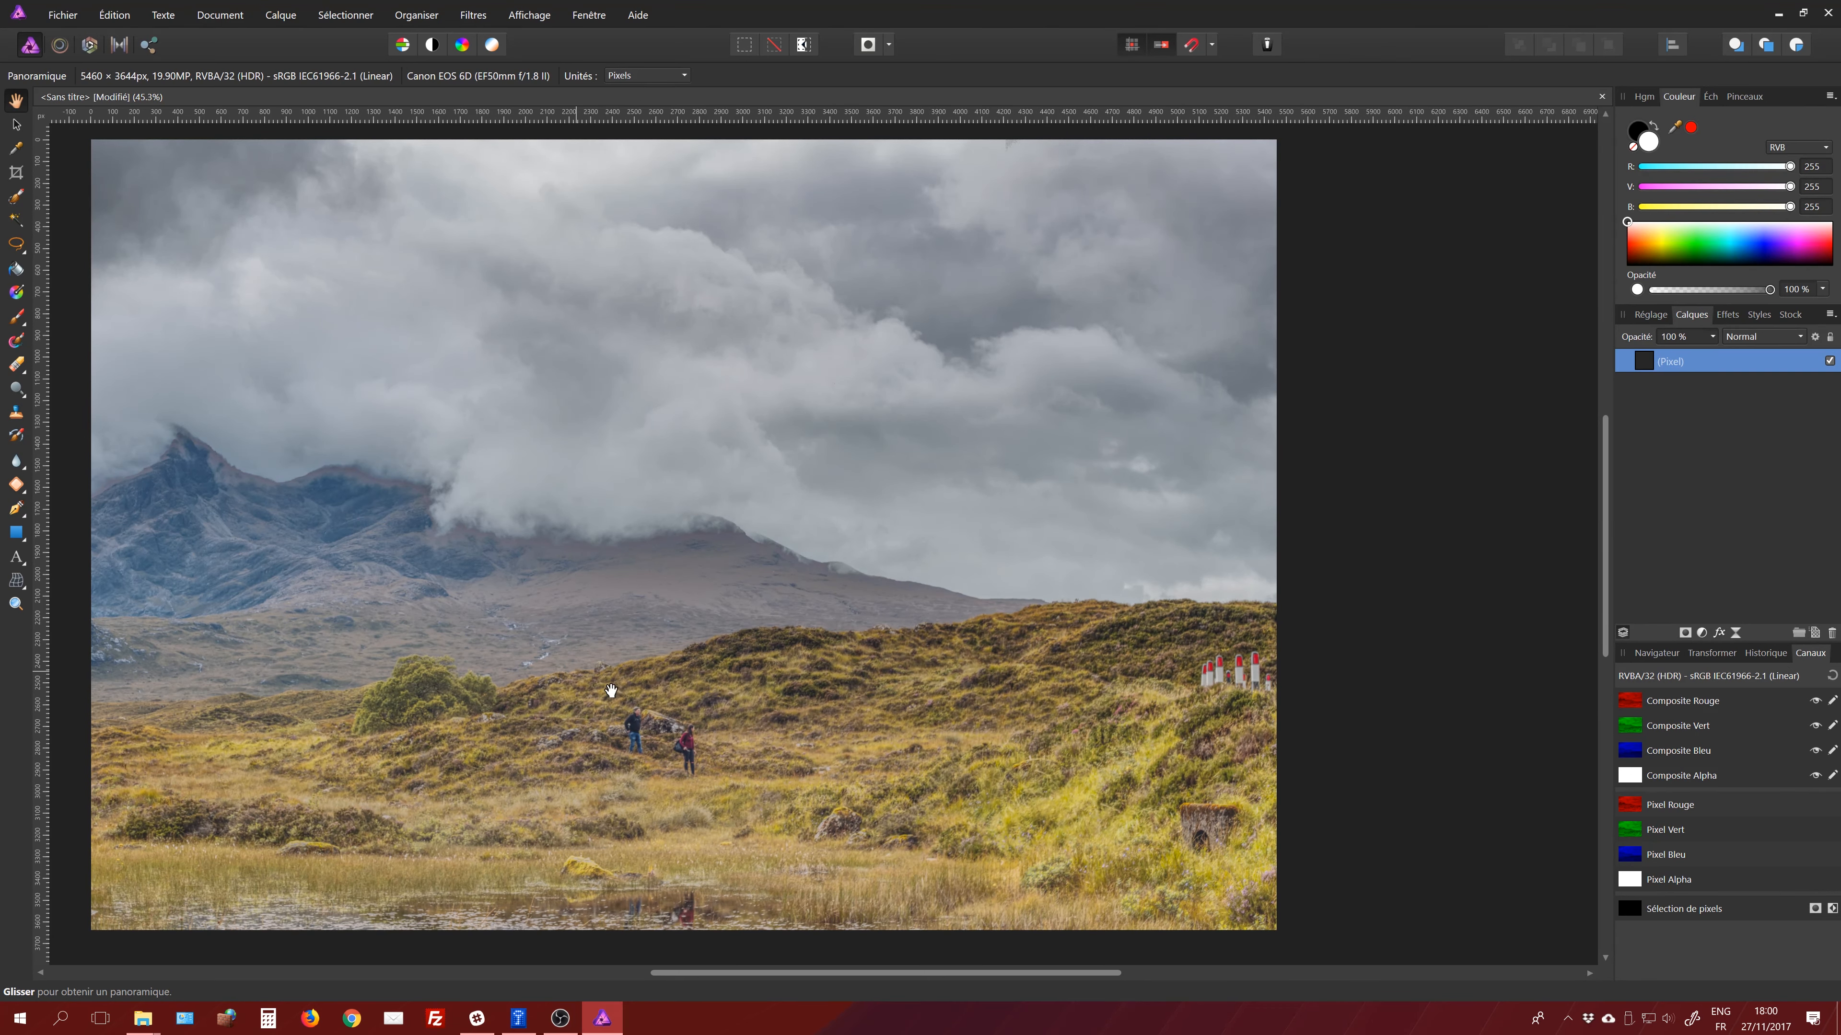
- Draw a freehand selection around the man in the dark jacket and inpaint it to remove him
left_click_drag(610, 691, 785, 713)
scroll(786, 710, "up", 8)
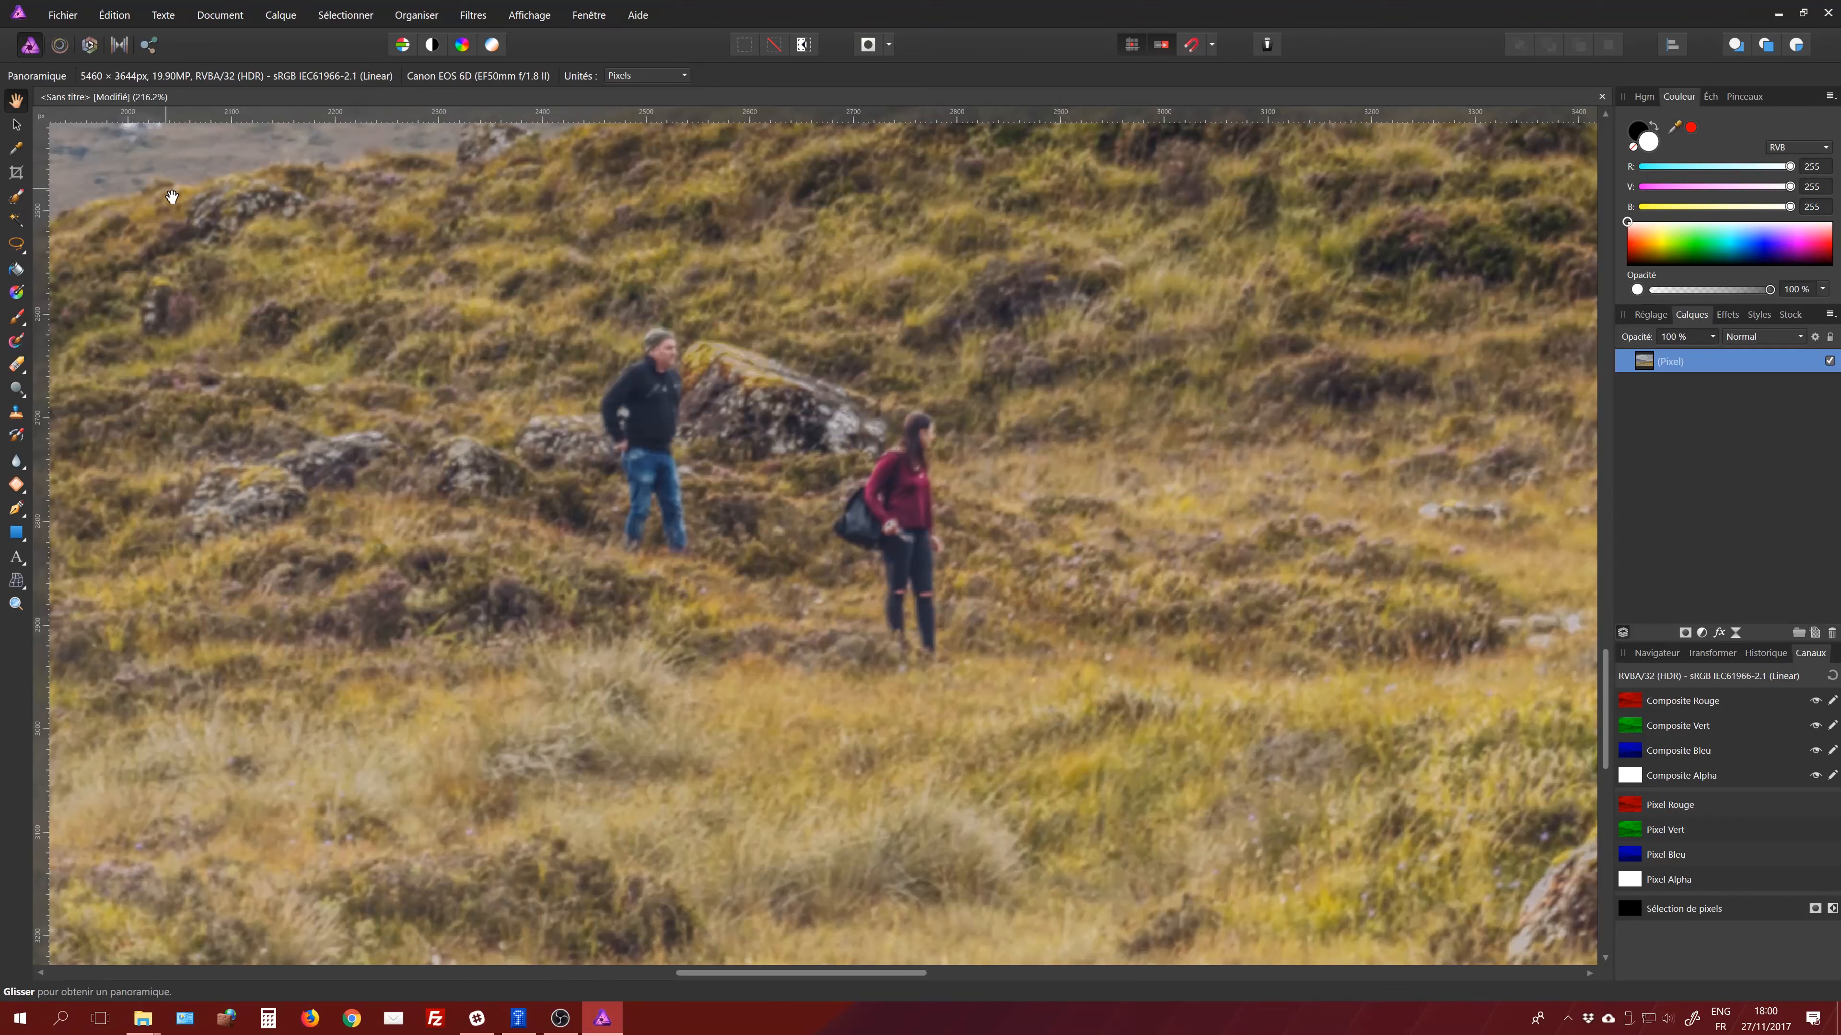
key("l")
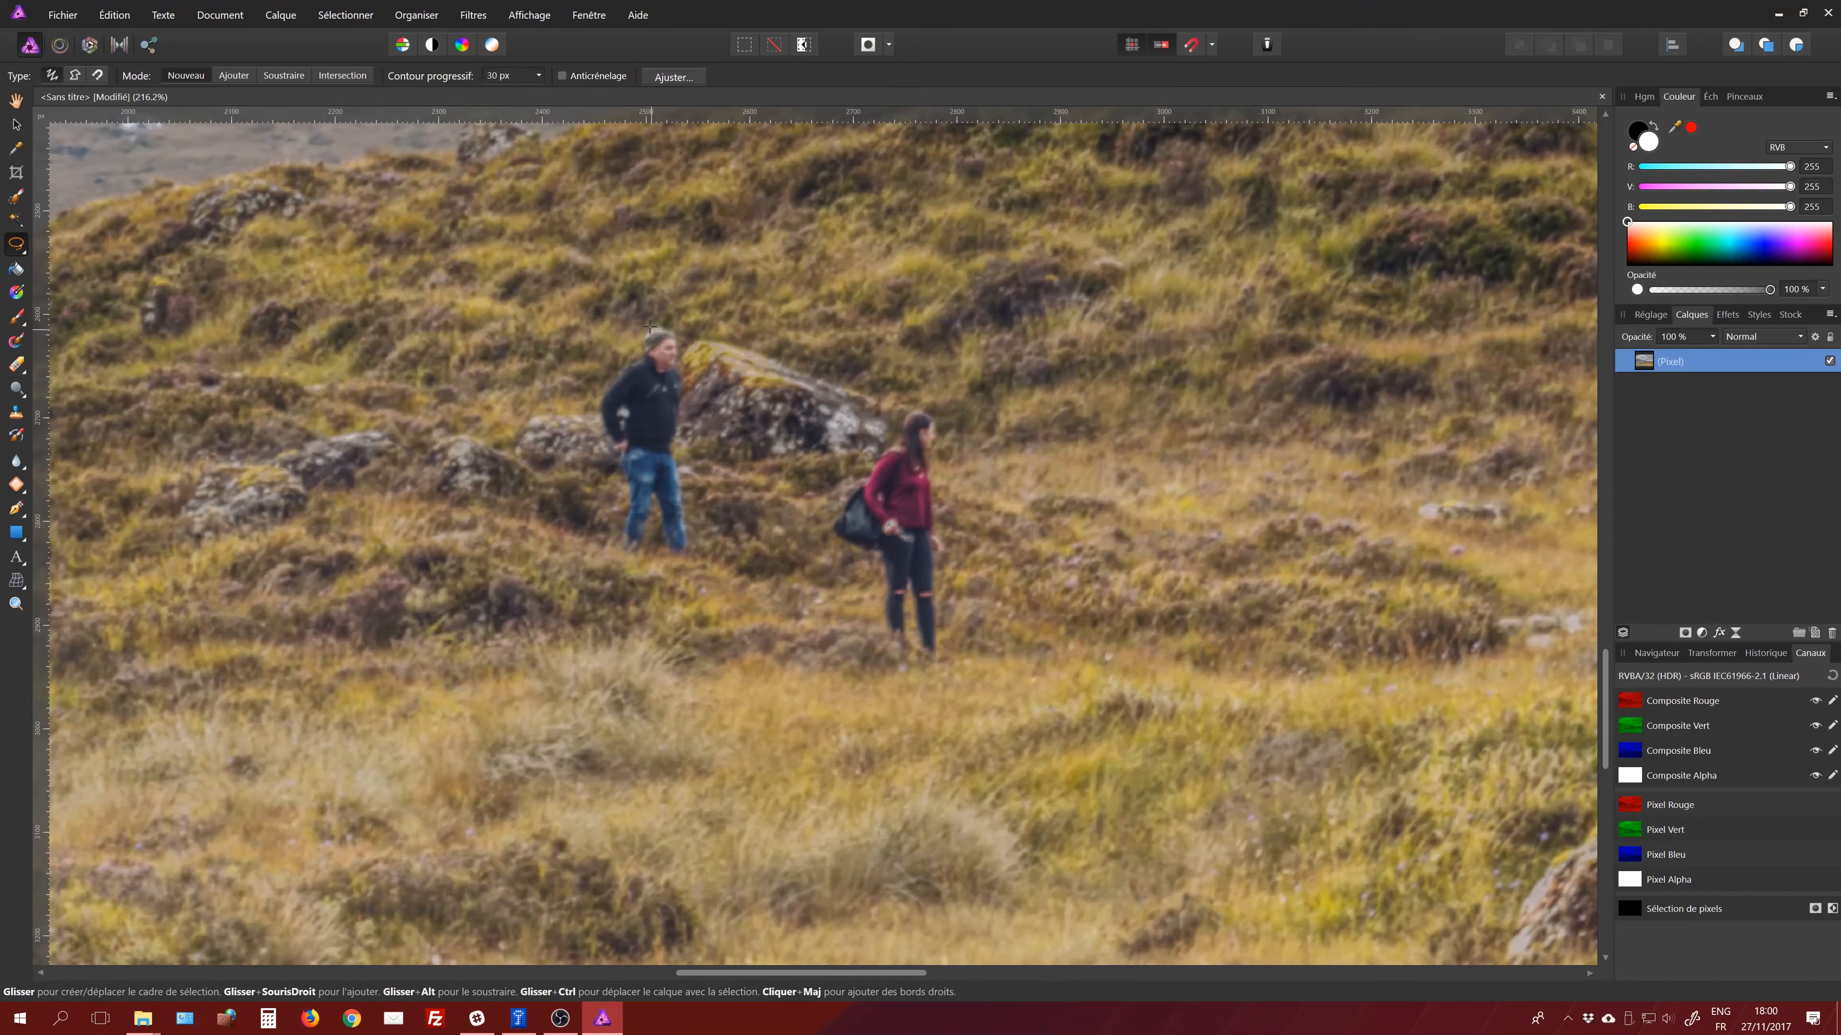
left_click_drag(649, 318, 627, 341)
left_click(116, 15)
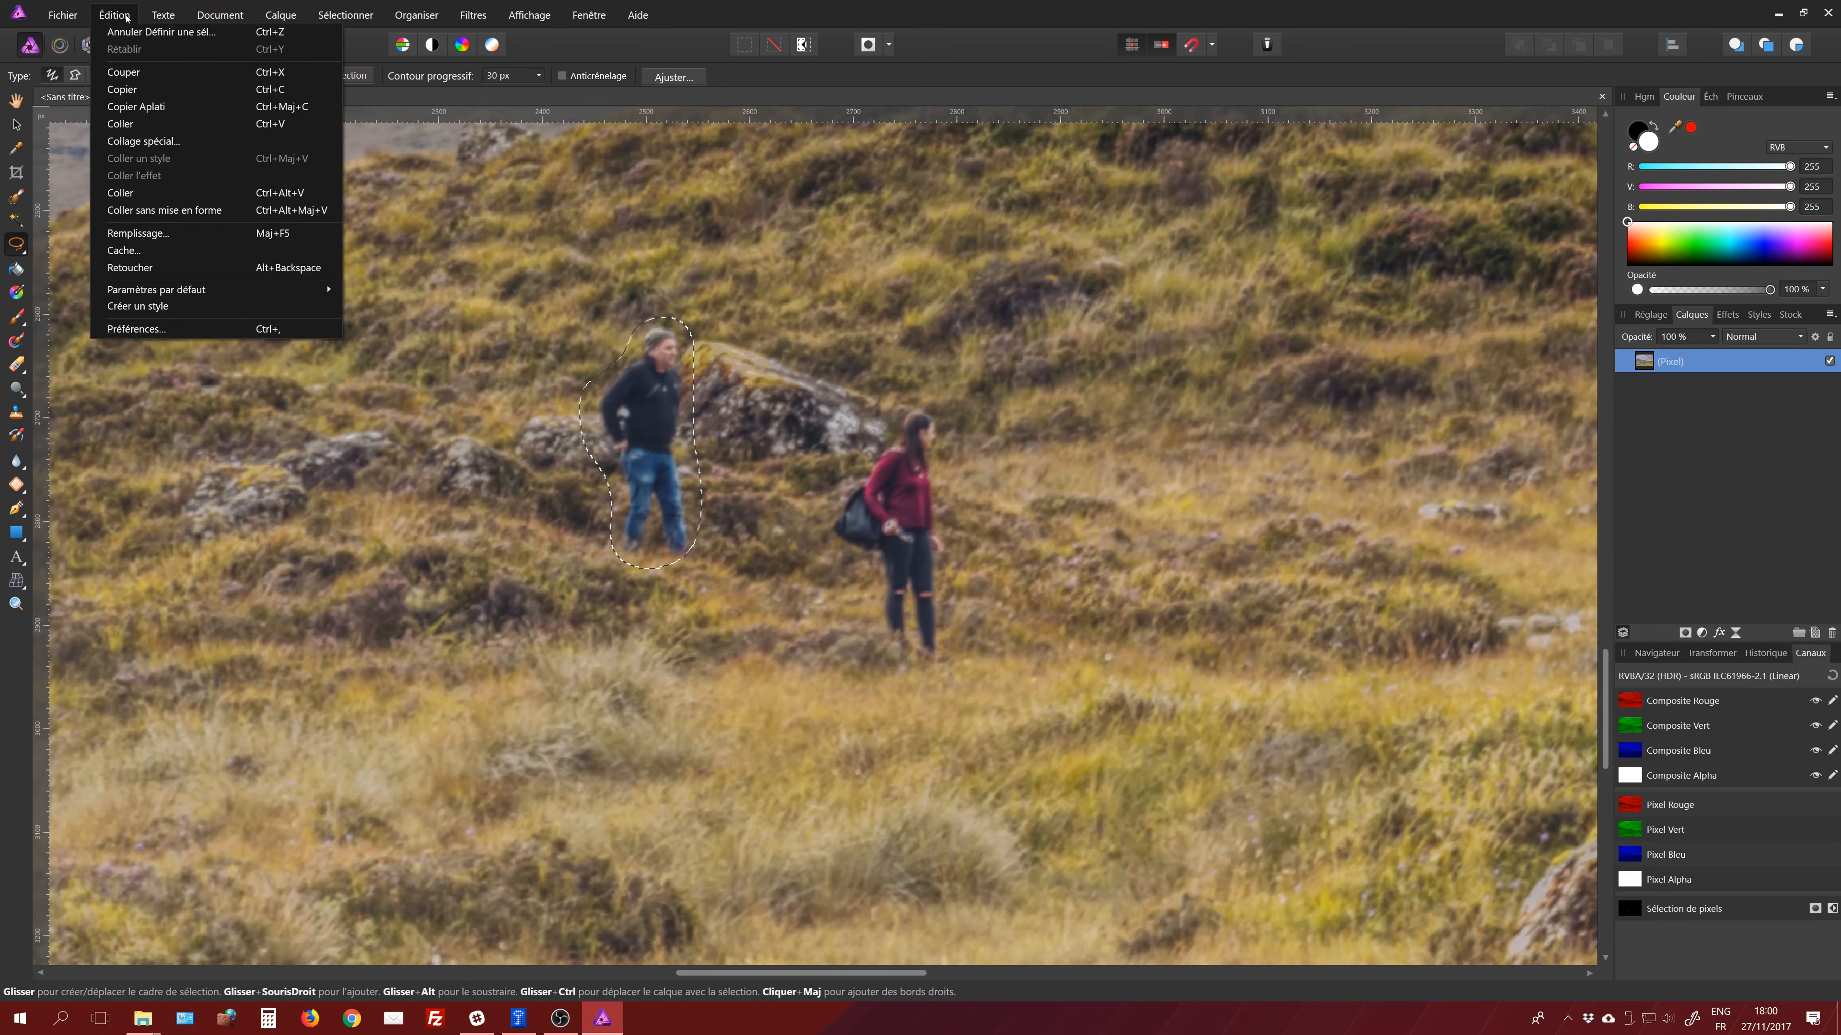
left_click(171, 268)
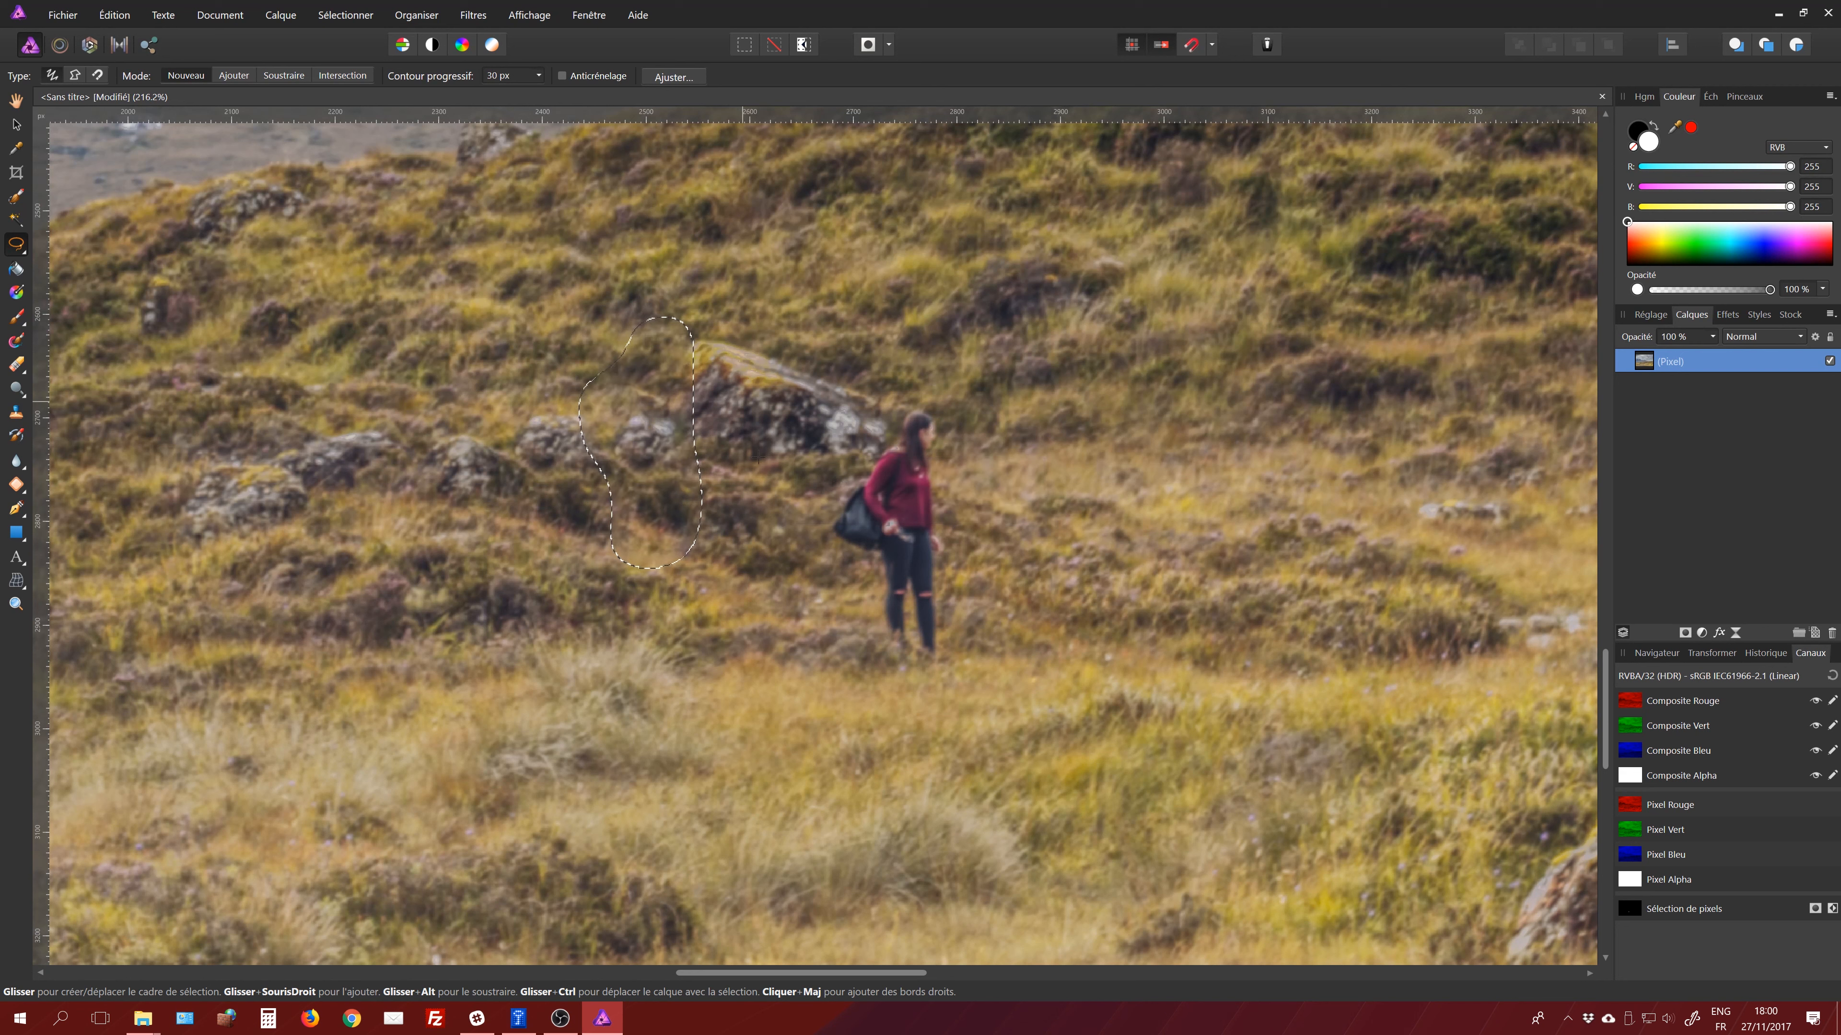
- Draw a freehand selection around the woman in the red top, inpaint it to remove her, and clear the selection
left_click_drag(923, 400, 884, 448)
mouse_move(859, 560)
left_mouse_down()
mouse_move(886, 665)
mouse_move(943, 679)
mouse_move(967, 643)
mouse_move(948, 501)
left_mouse_up()
left_click_drag(947, 410, 926, 402)
left_click(115, 14)
left_click(240, 269)
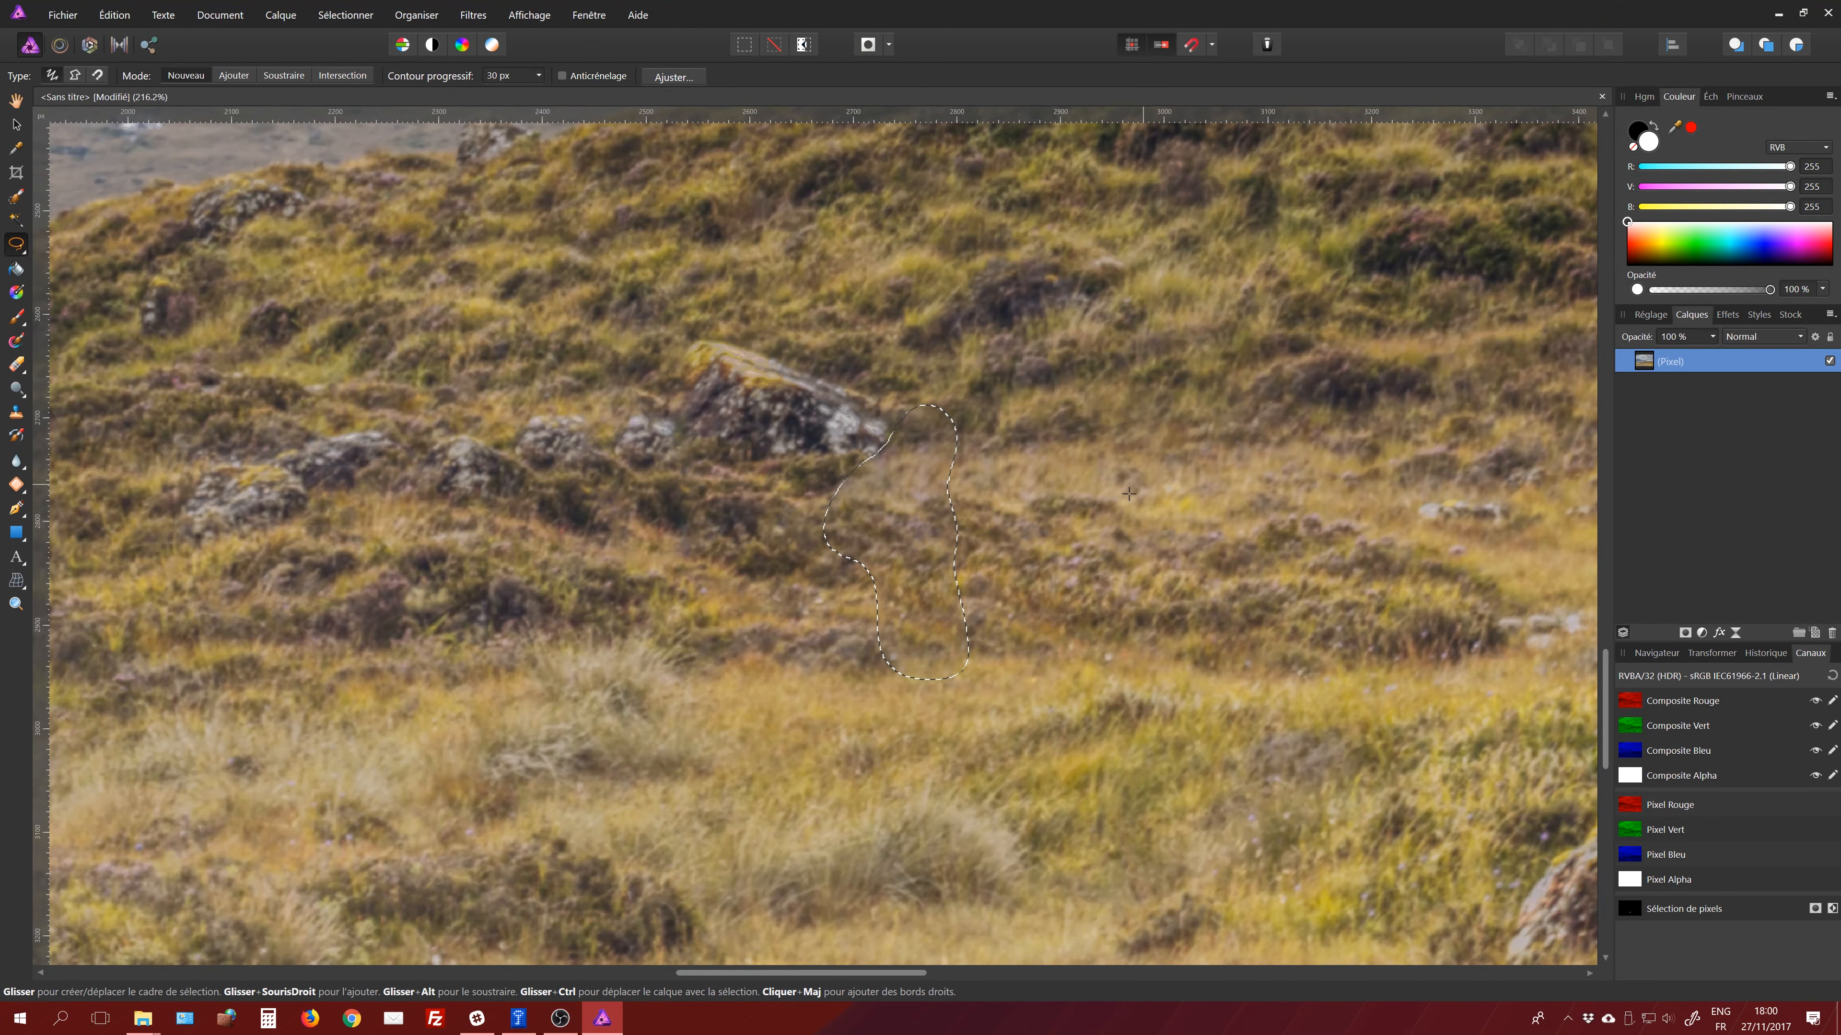
key("ctrl+d")
- Draw a freehand selection around the man's reflection in the water and inpaint it to remove it
scroll(1000, 640, "down", 1)
scroll(999, 641, "down", 10)
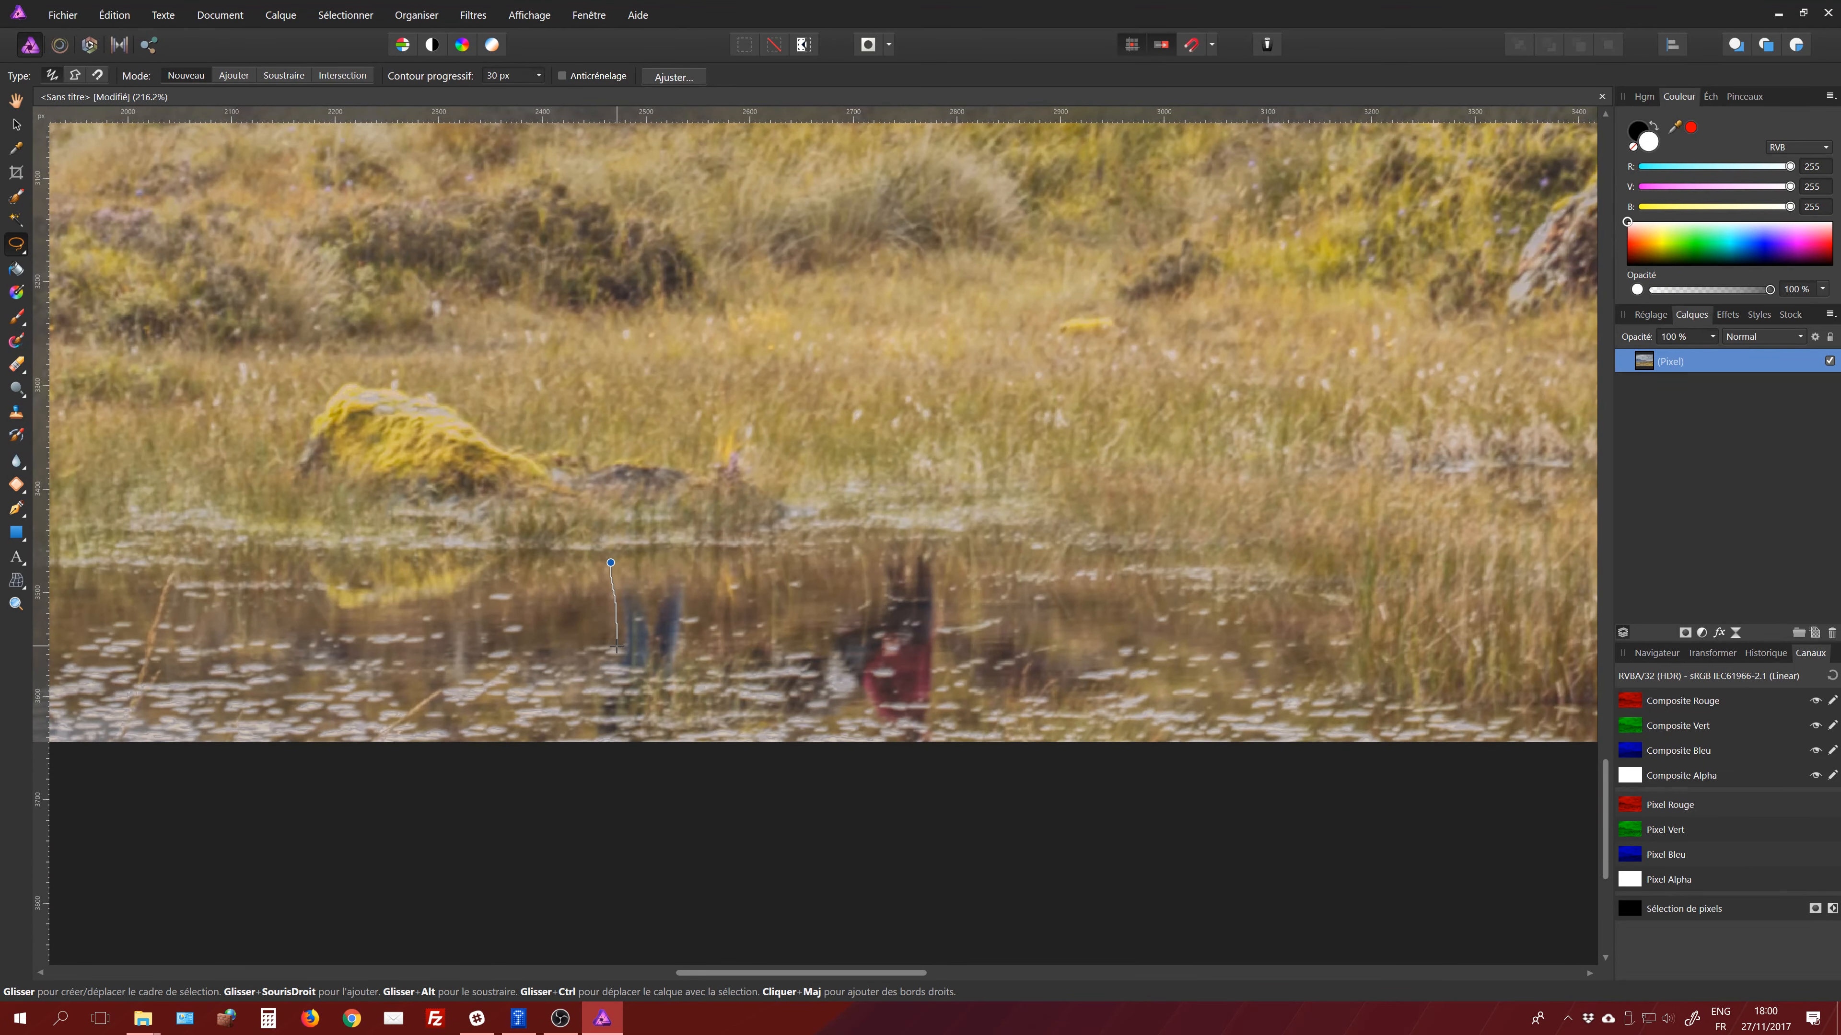
mouse_move(616, 647)
left_mouse_down()
mouse_move(592, 707)
mouse_move(622, 755)
mouse_move(727, 707)
mouse_move(738, 589)
mouse_move(615, 563)
left_mouse_up()
left_click(114, 14)
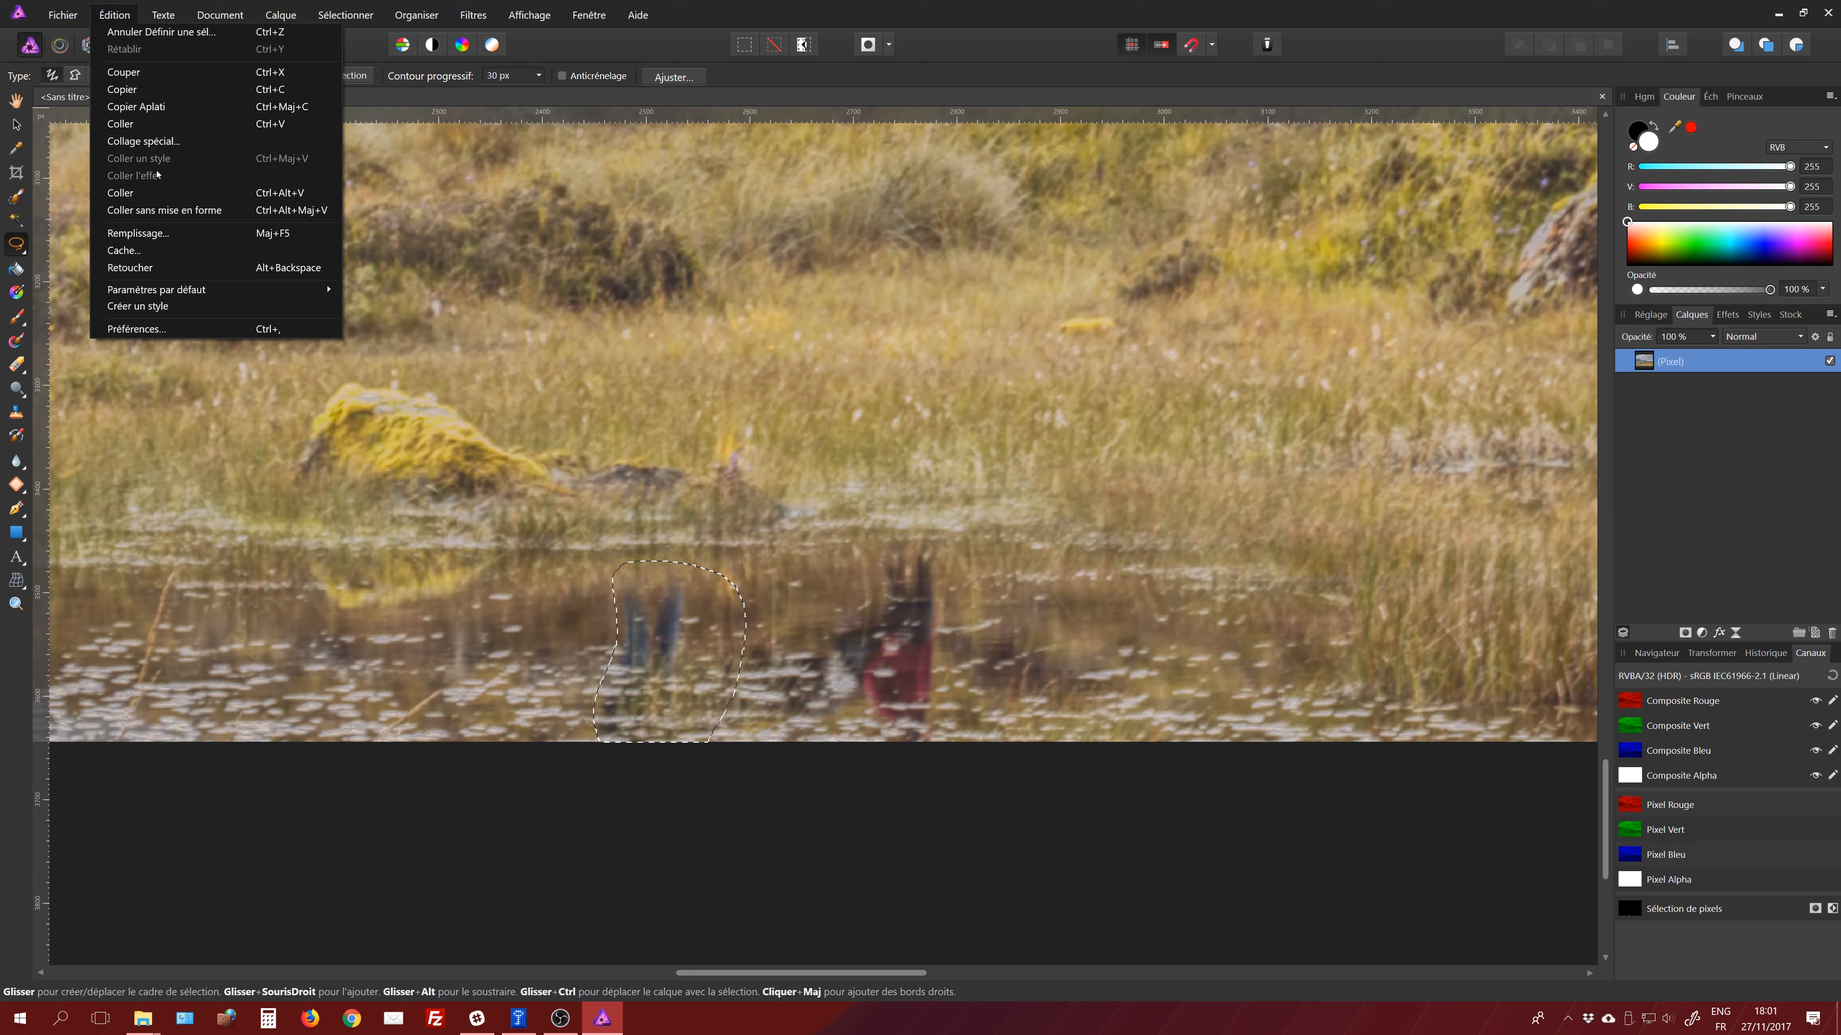
left_click(168, 270)
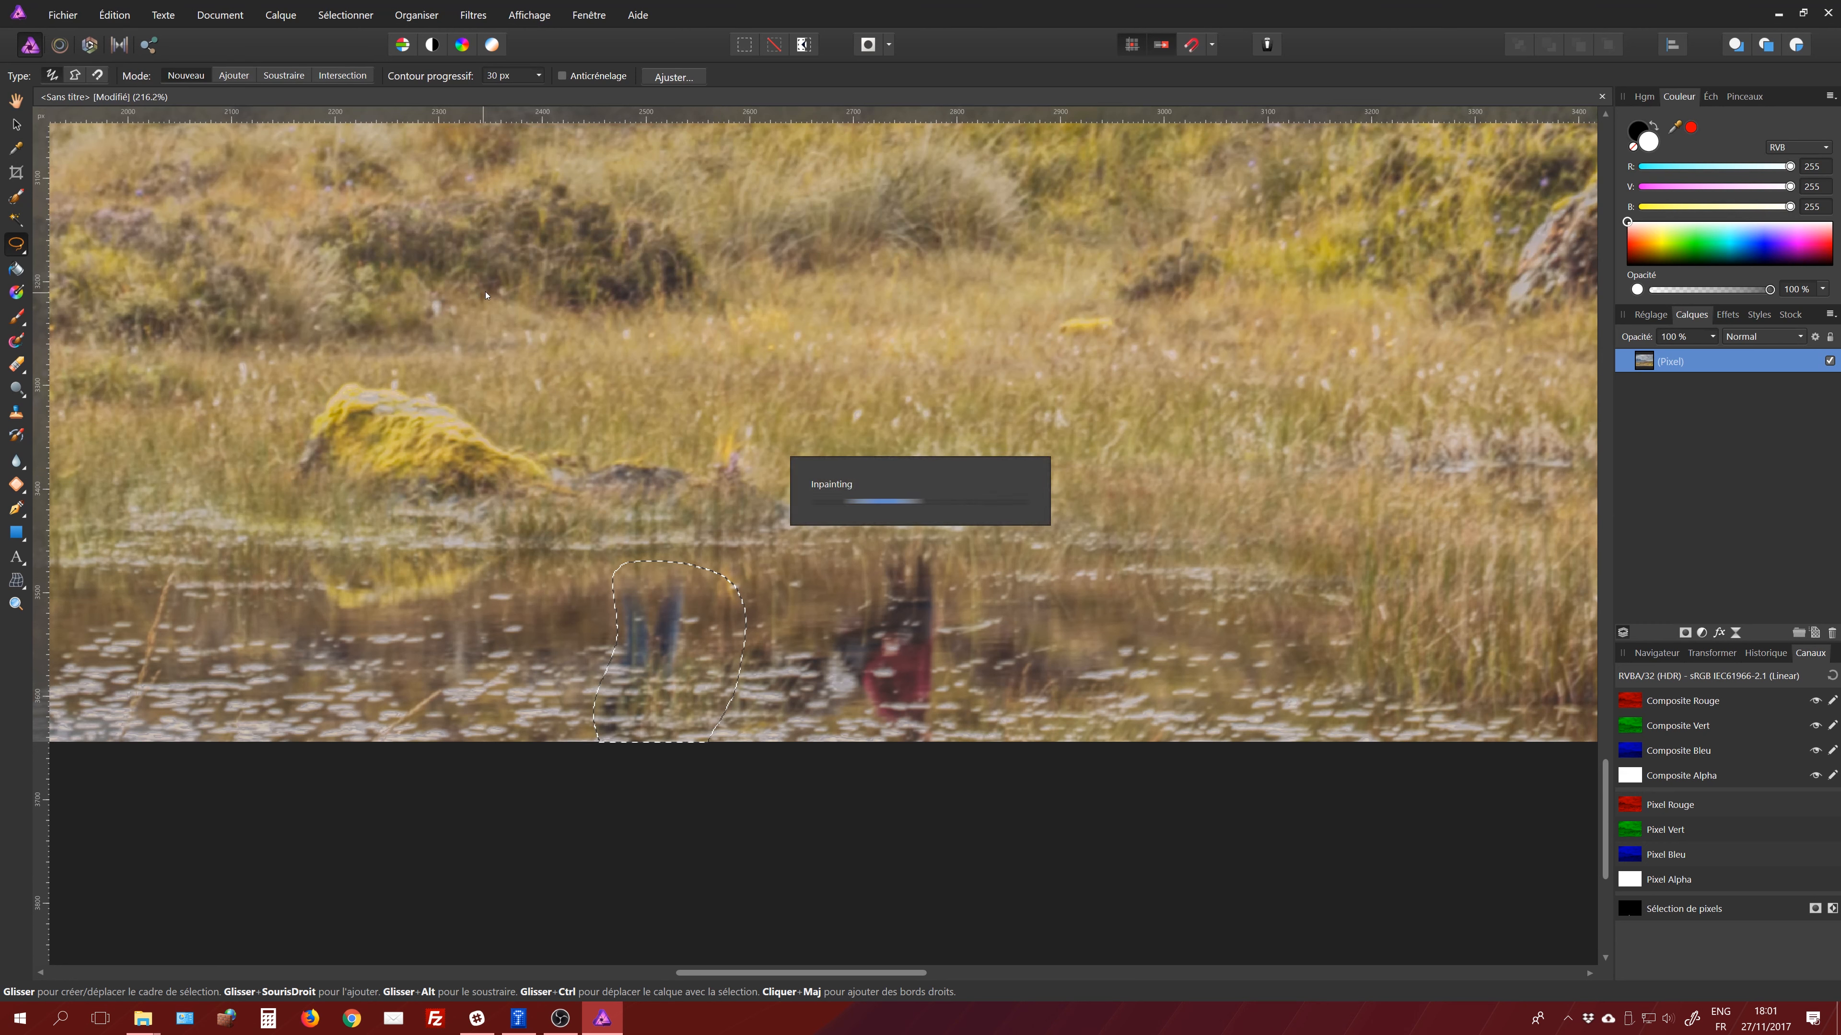
- Draw a freehand selection around the woman's red reflection in the water, inpaint it to remove it, and clear the selection
mouse_move(915, 541)
left_mouse_down()
mouse_move(862, 570)
mouse_move(869, 600)
mouse_move(823, 647)
mouse_move(863, 727)
mouse_move(943, 749)
mouse_move(957, 612)
mouse_move(914, 540)
left_mouse_up()
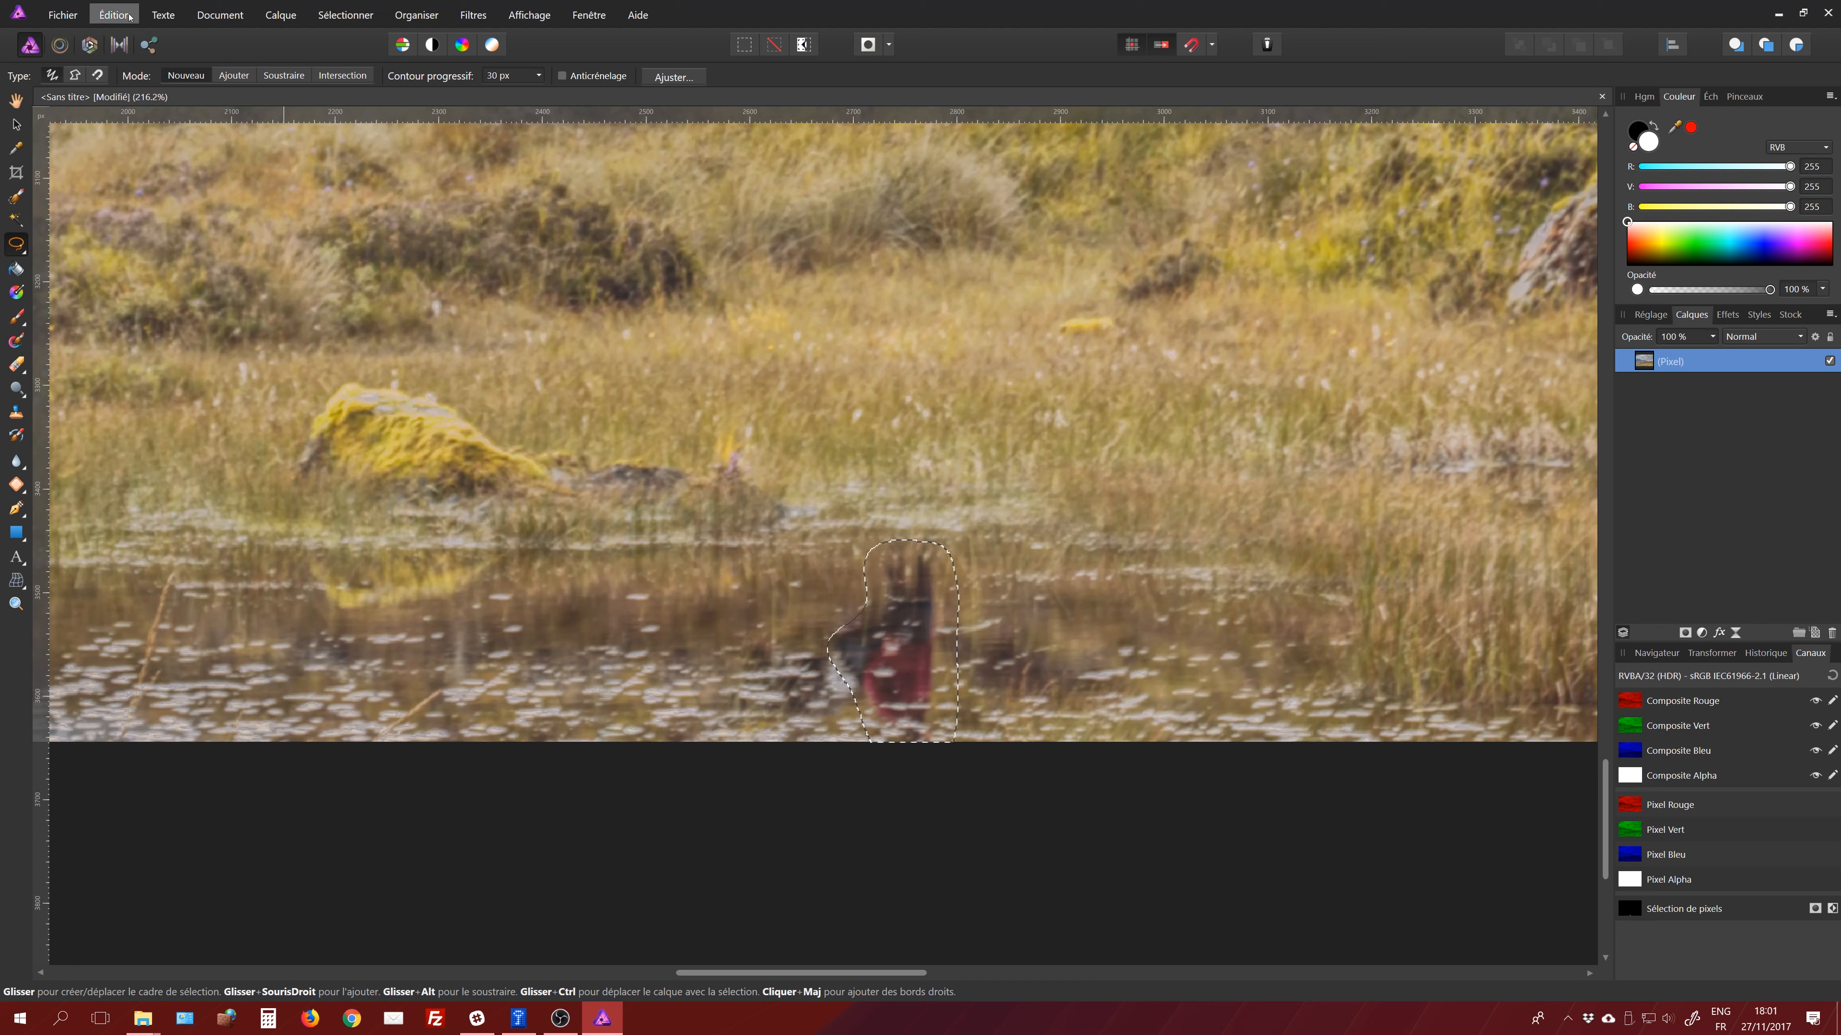
left_click(114, 14)
left_click(181, 270)
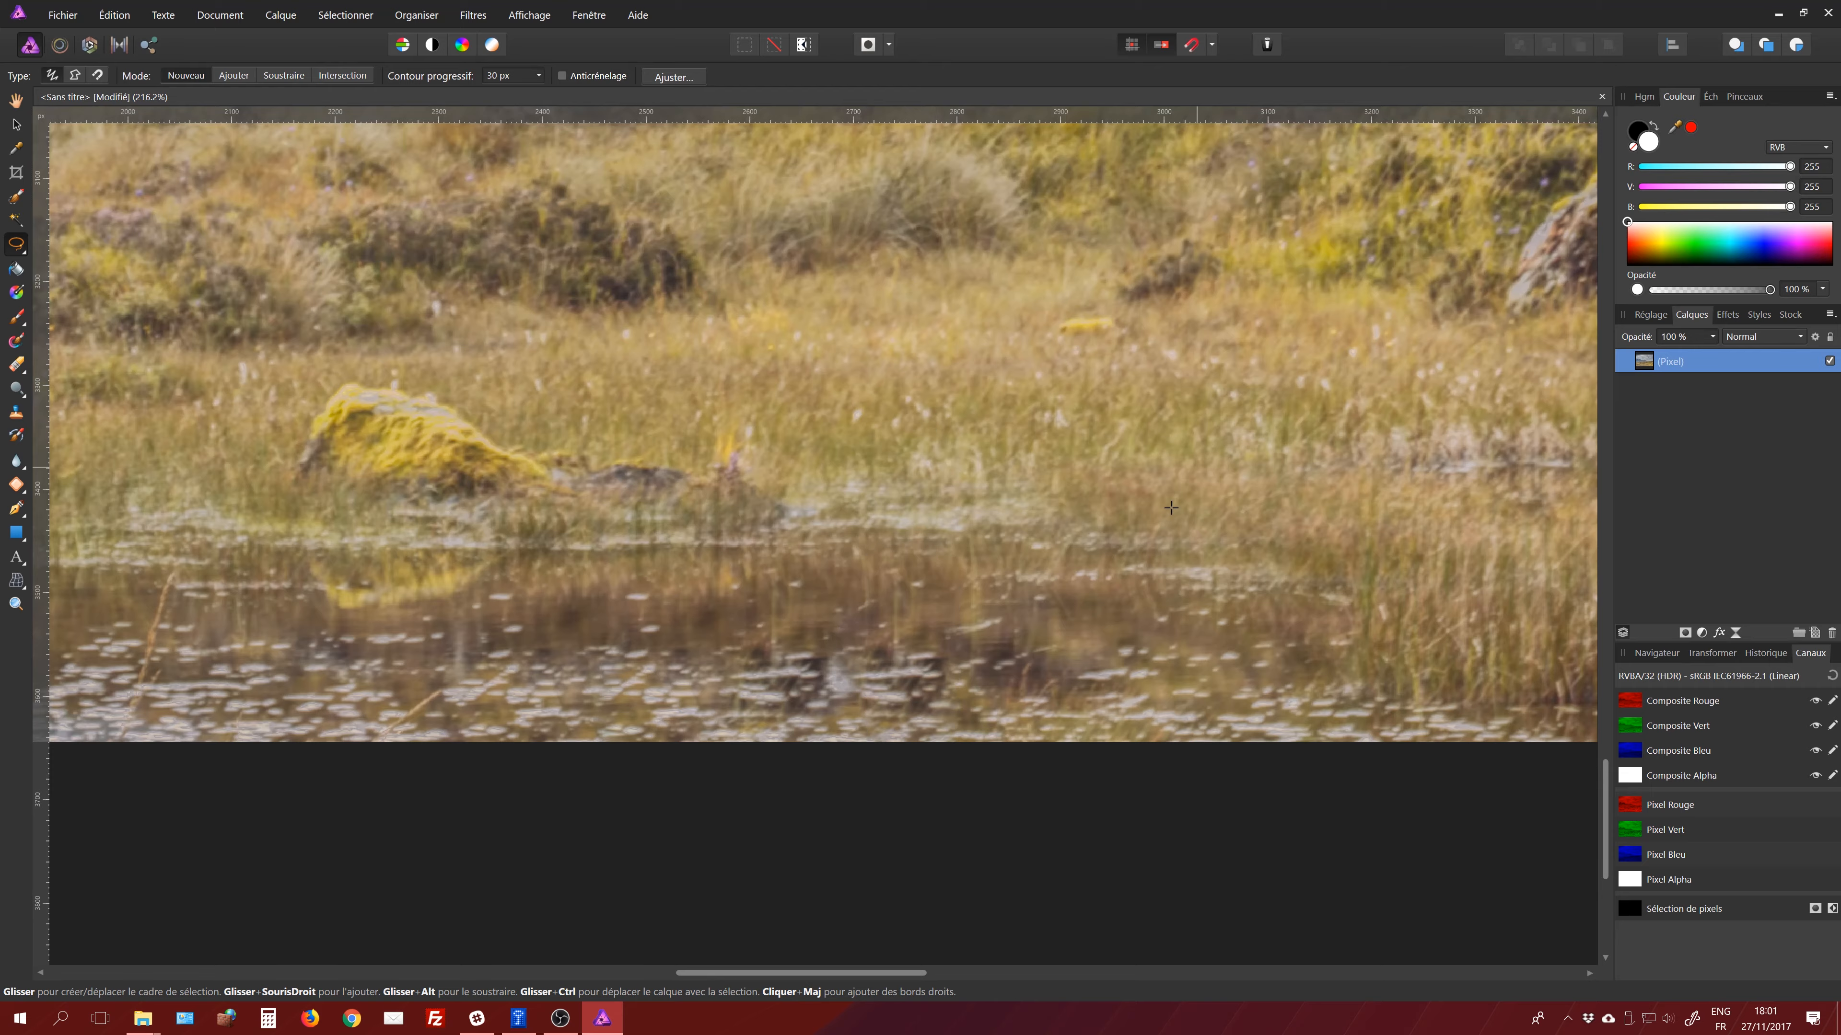
- Draw a freehand selection around the red-and-white posts on the hillside, inpaint them to remove them, and clear the selection
scroll(1393, 899, "up", 10)
scroll(619, 500, "right", 10)
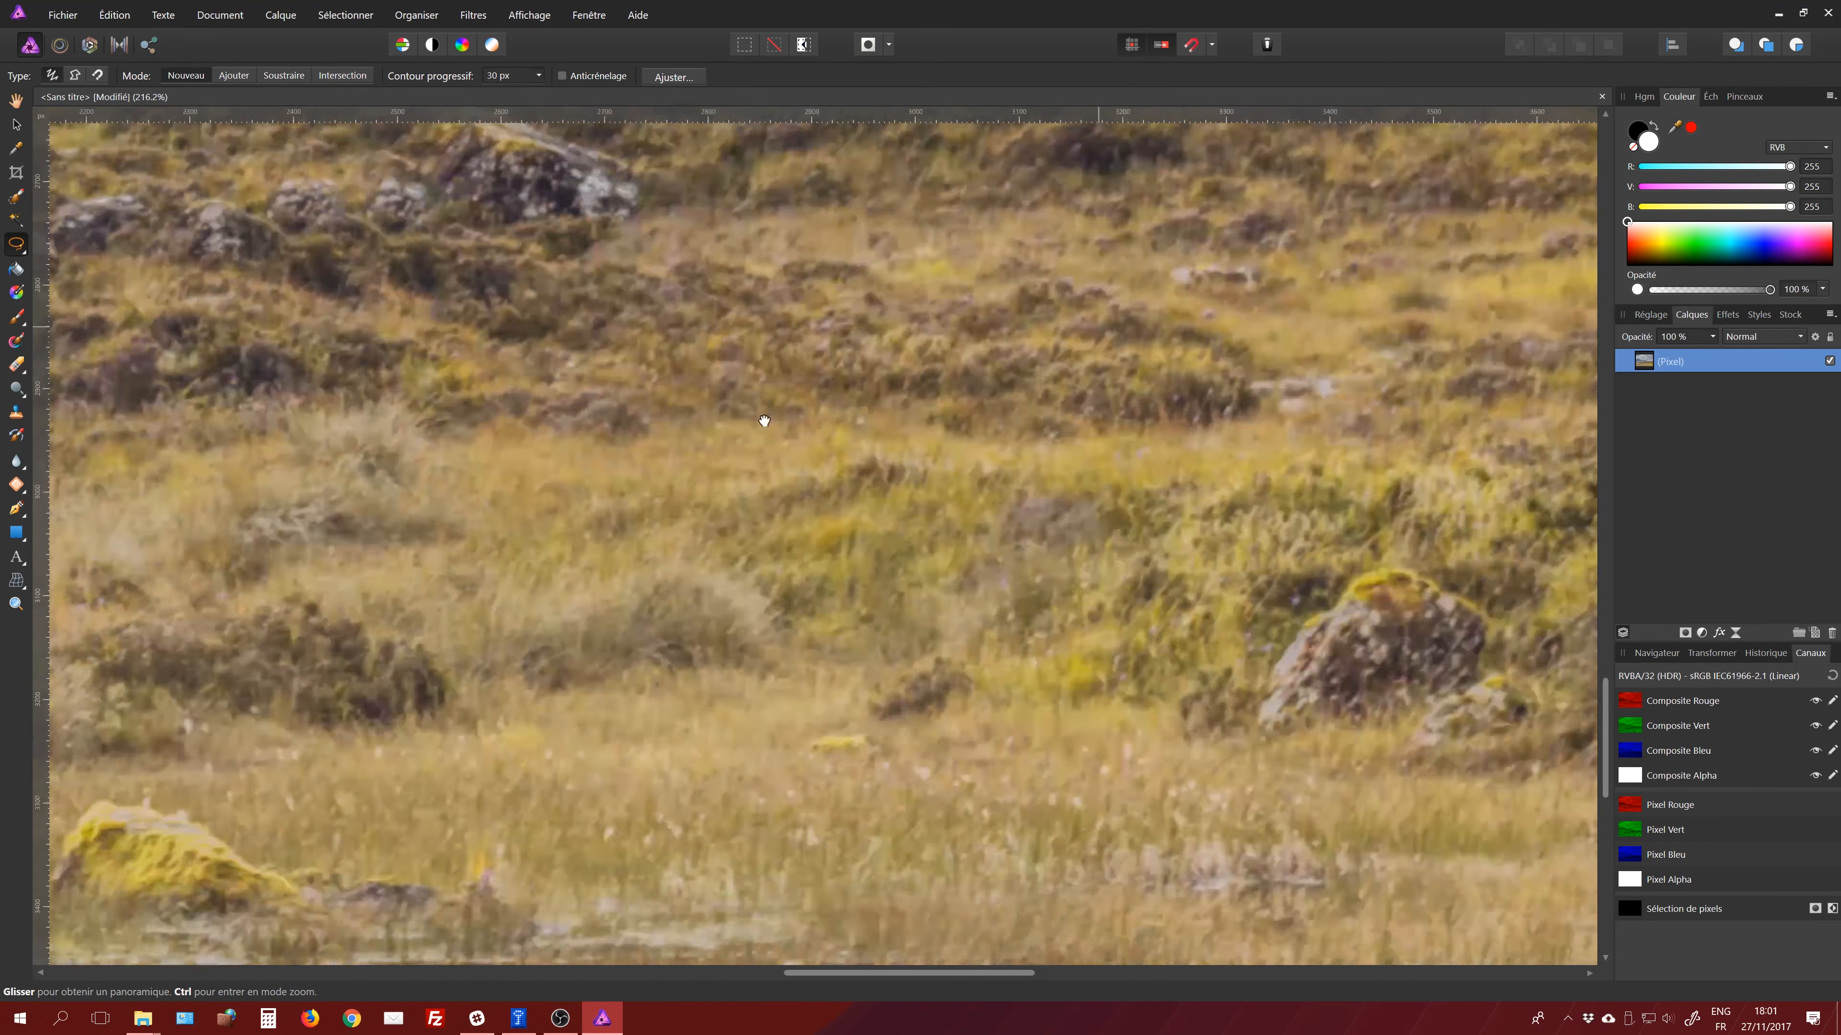
scroll(623, 471, "right", 14)
scroll(623, 471, "up", 5)
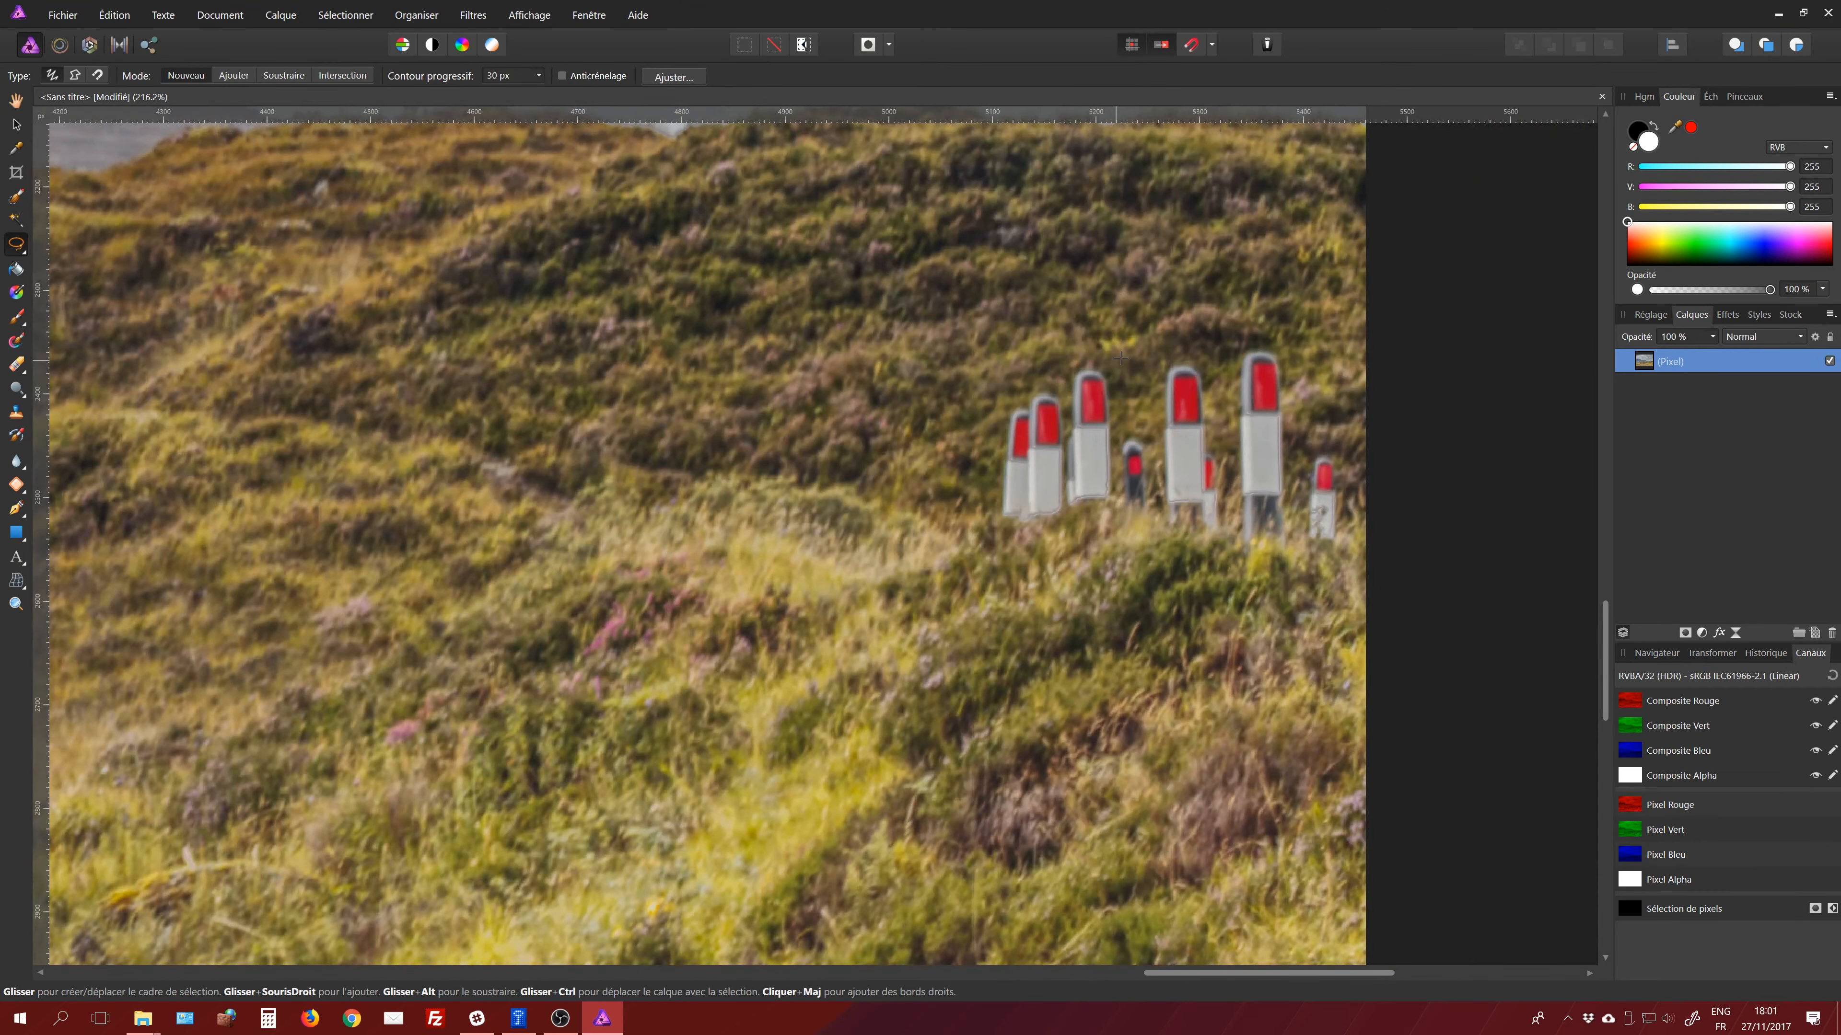
mouse_move(1110, 358)
left_mouse_down()
mouse_move(995, 404)
mouse_move(992, 542)
mouse_move(1142, 521)
mouse_move(1226, 569)
mouse_move(1324, 587)
mouse_move(1368, 526)
mouse_move(1356, 448)
mouse_move(1313, 424)
mouse_move(1291, 347)
mouse_move(1227, 329)
mouse_move(1212, 350)
mouse_move(1113, 357)
left_mouse_up()
left_click(115, 14)
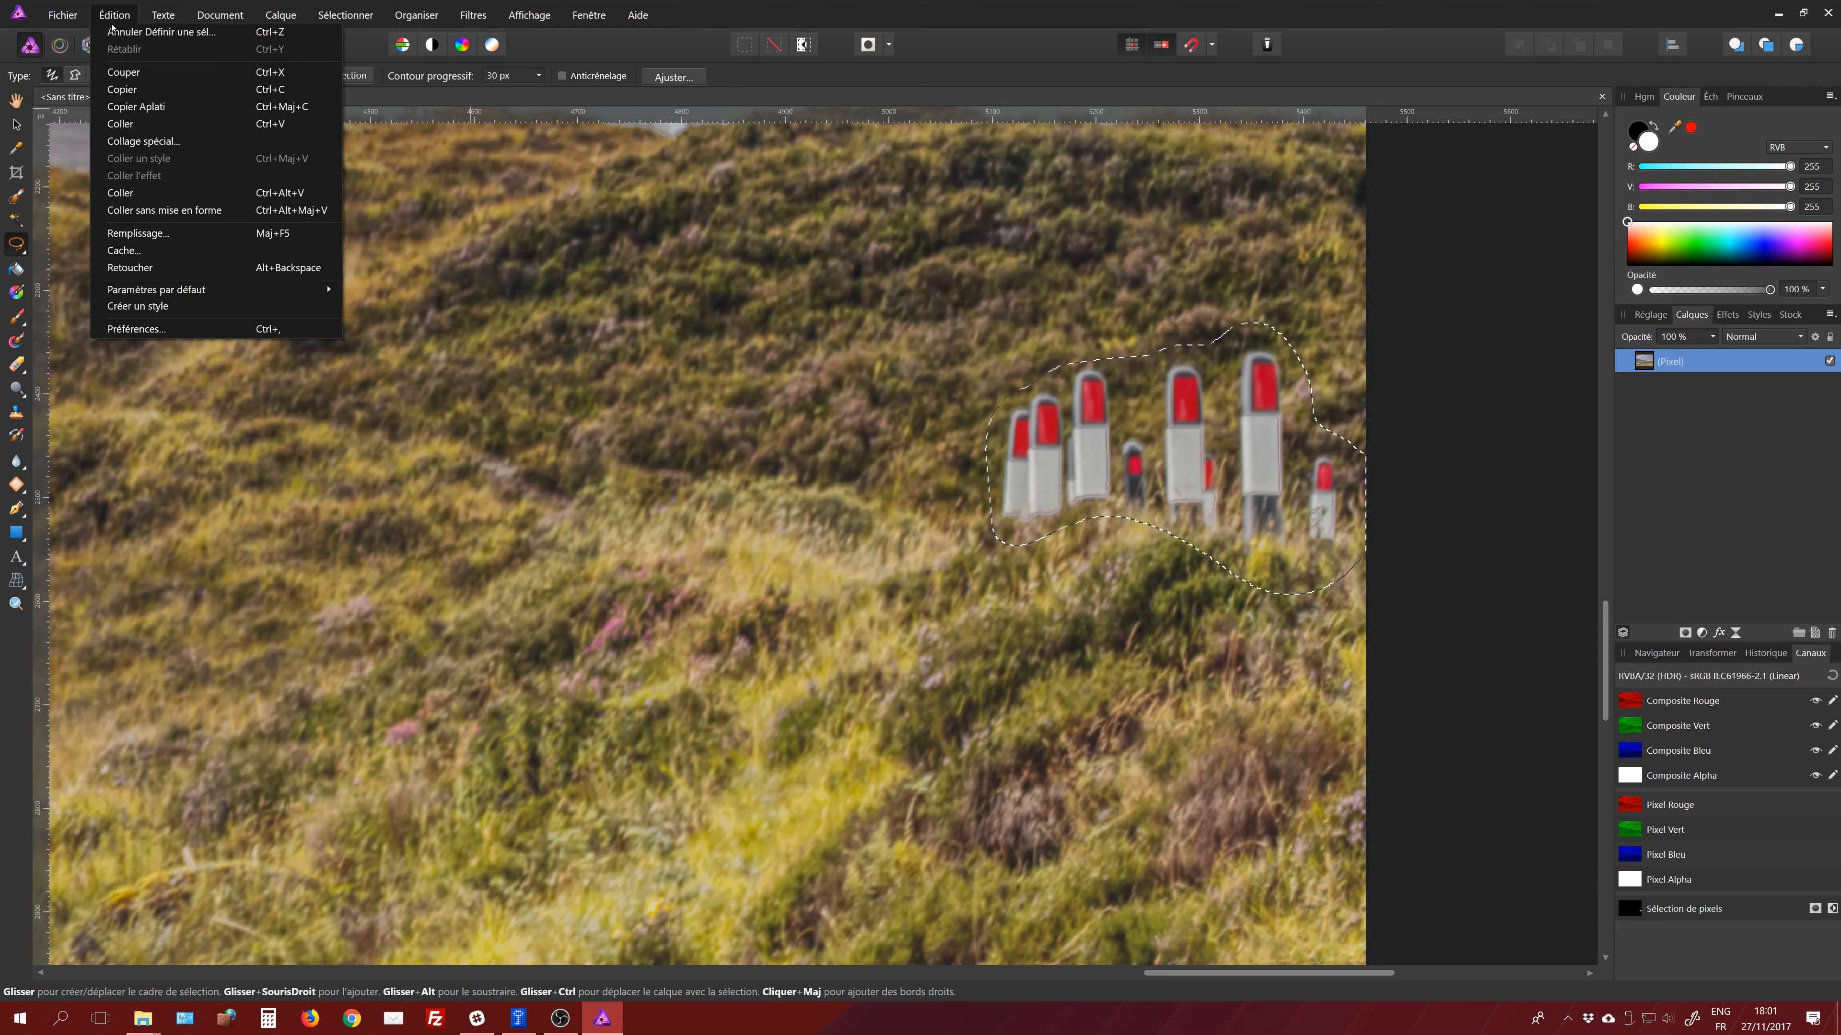
left_click(144, 270)
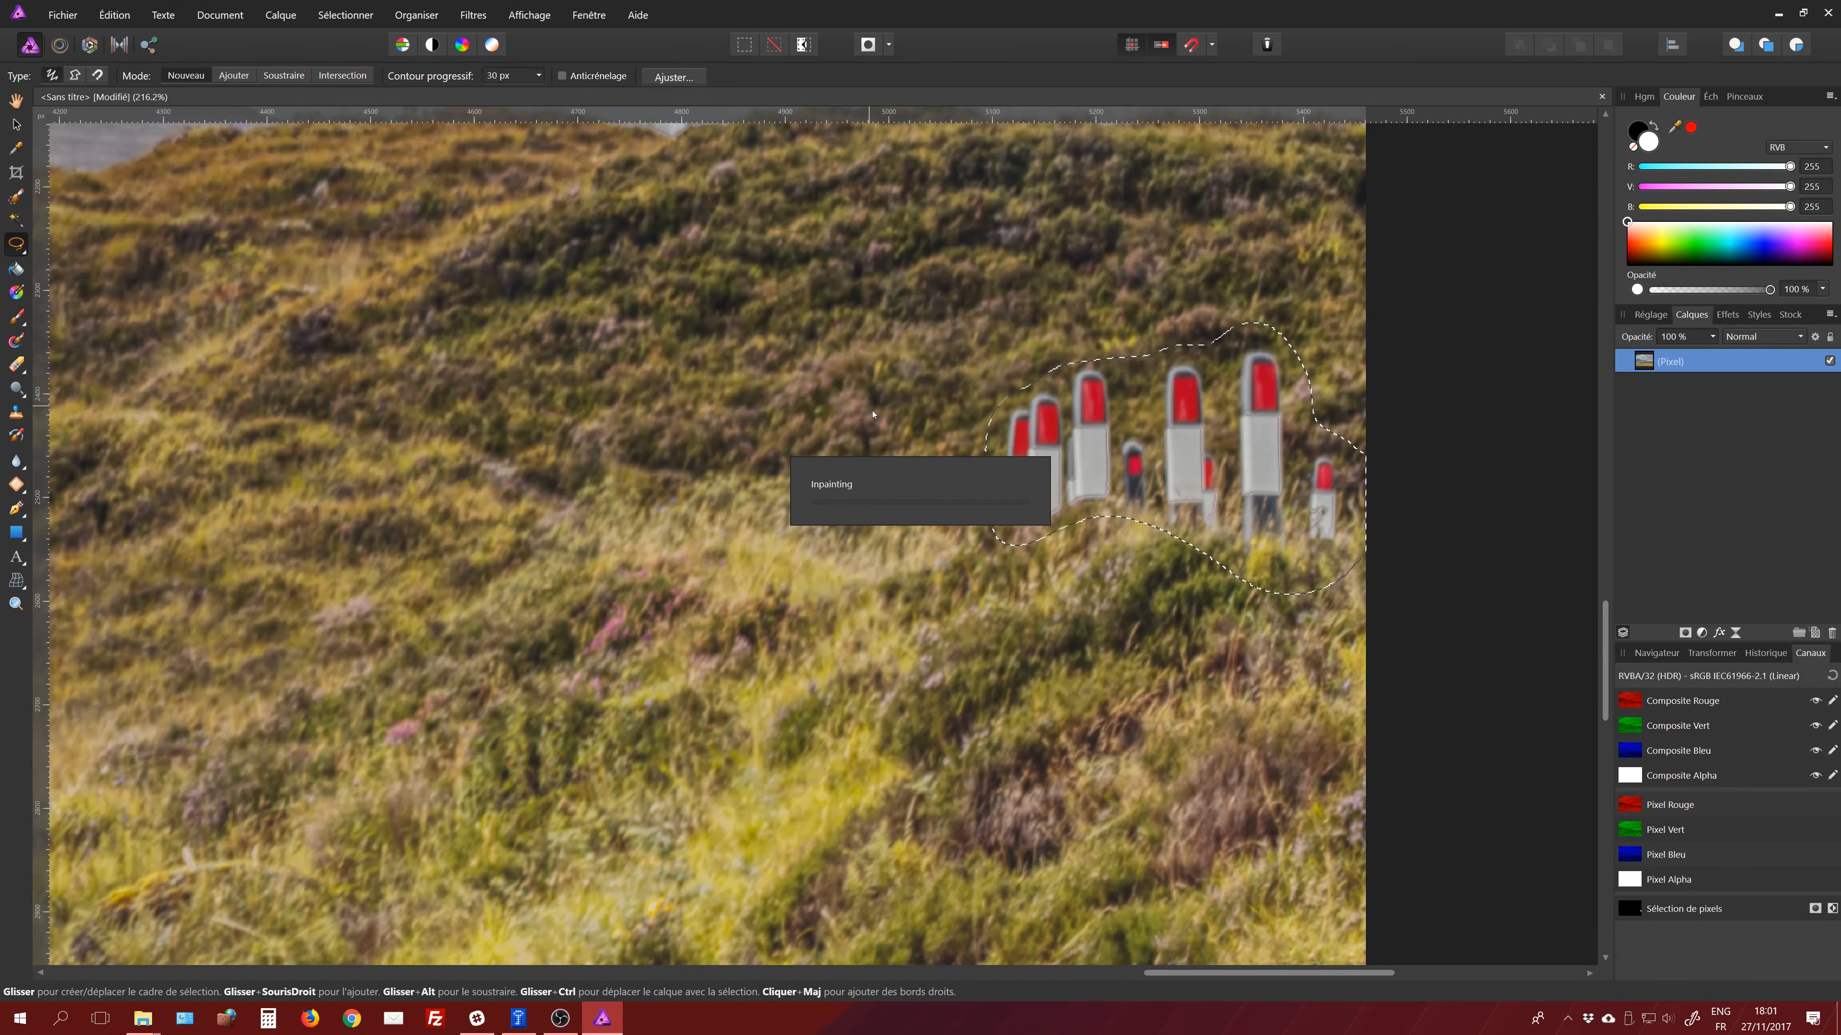
key("ctrl+d")
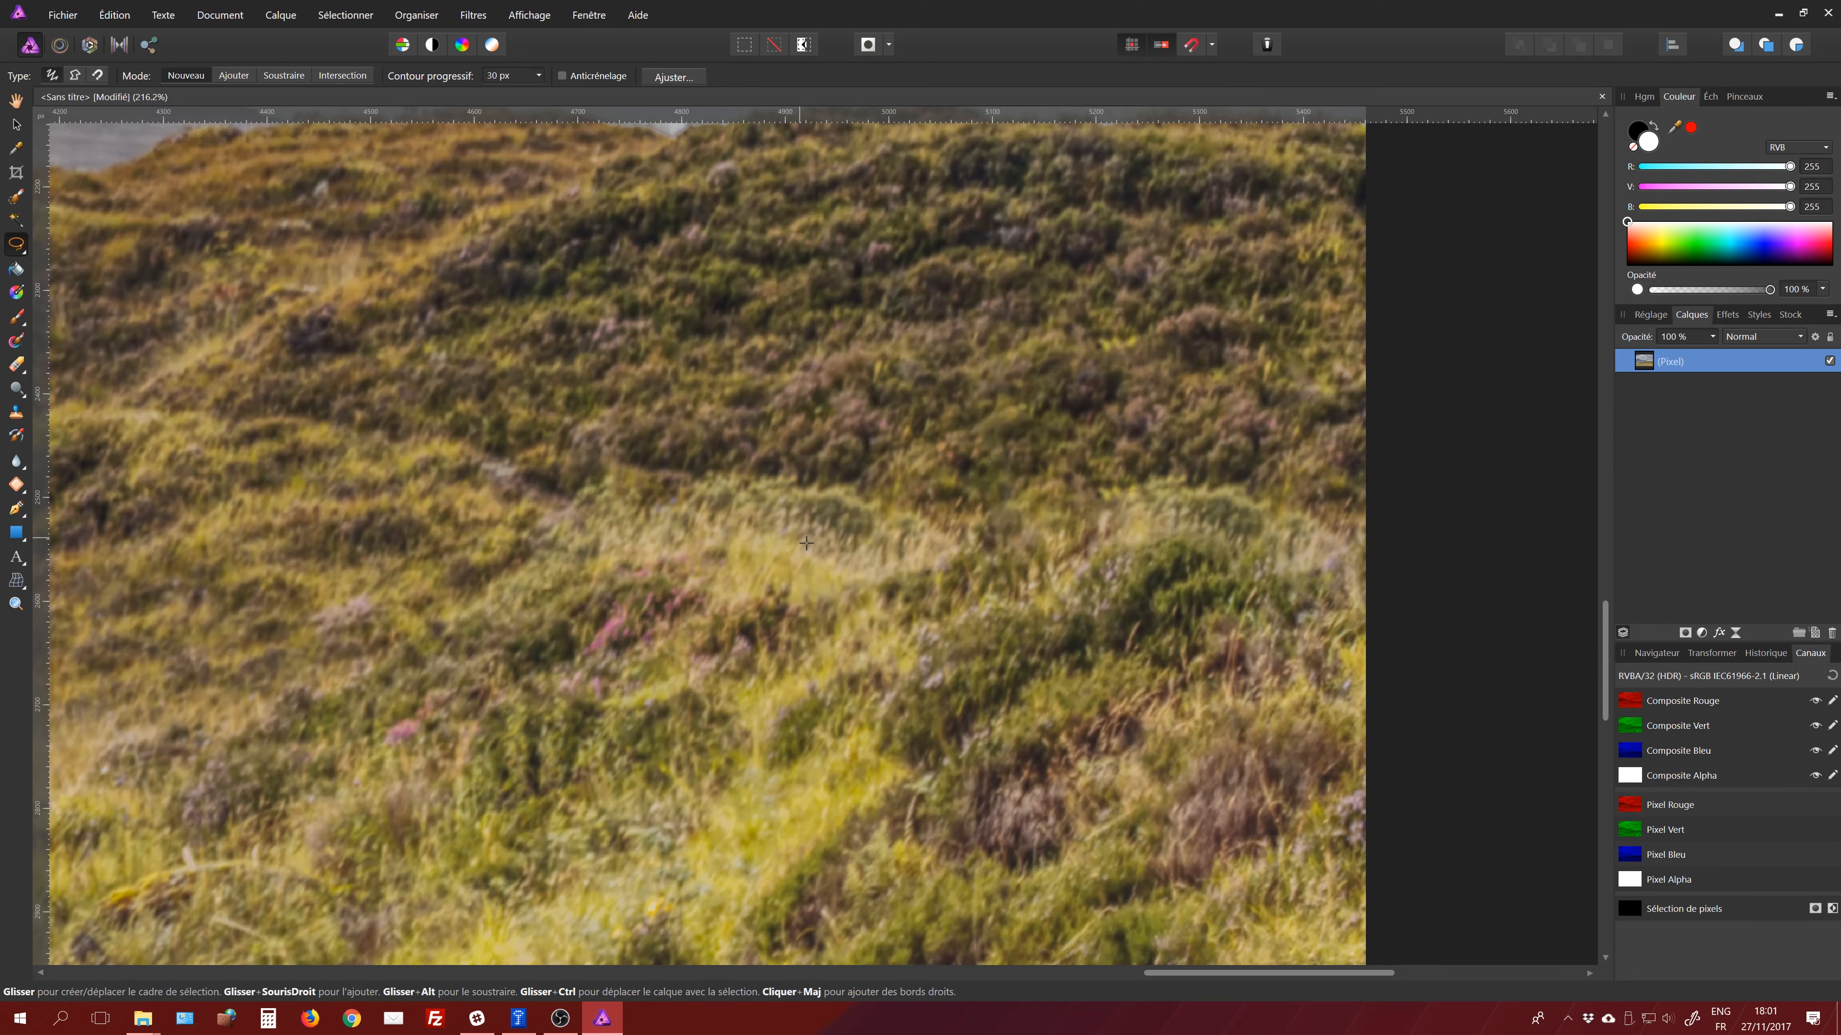
- Add a Luminosité/Contraste adjustment above the image and set its contrast to 35 %
scroll(406, 551, "down", 6)
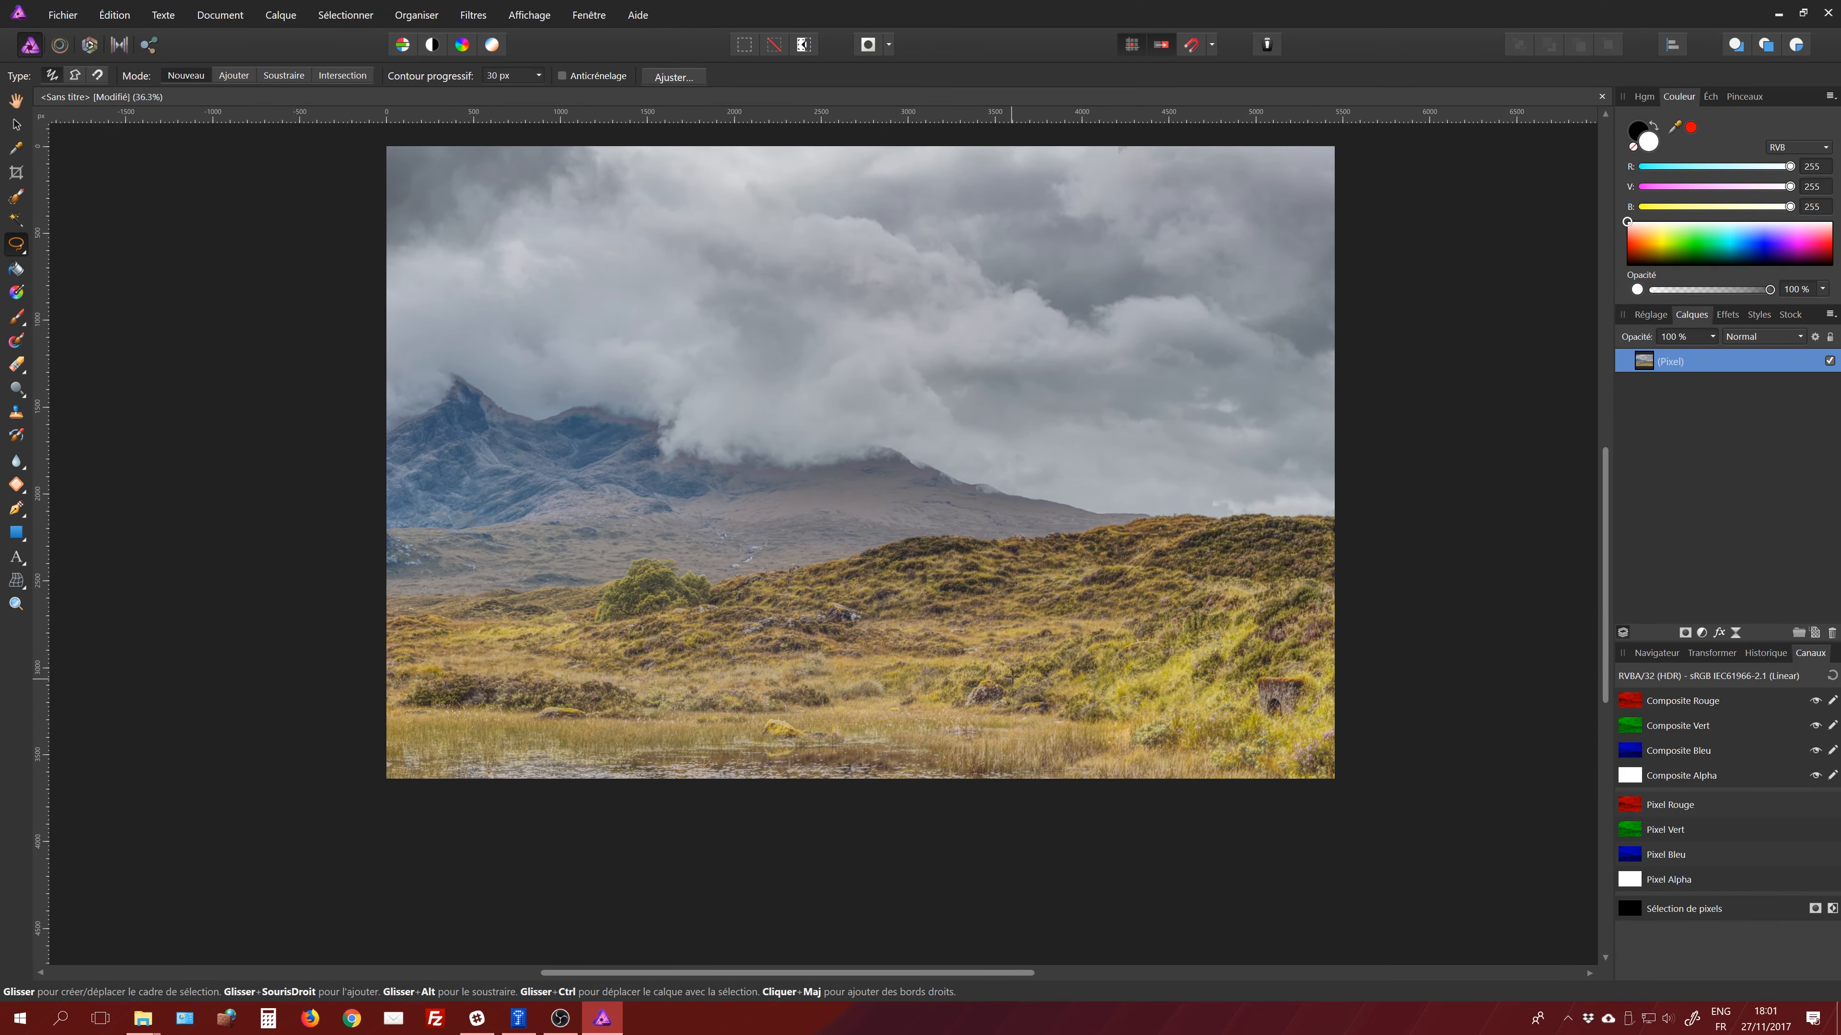
scroll(1012, 676, "up", 1)
scroll(940, 481, "up", 2)
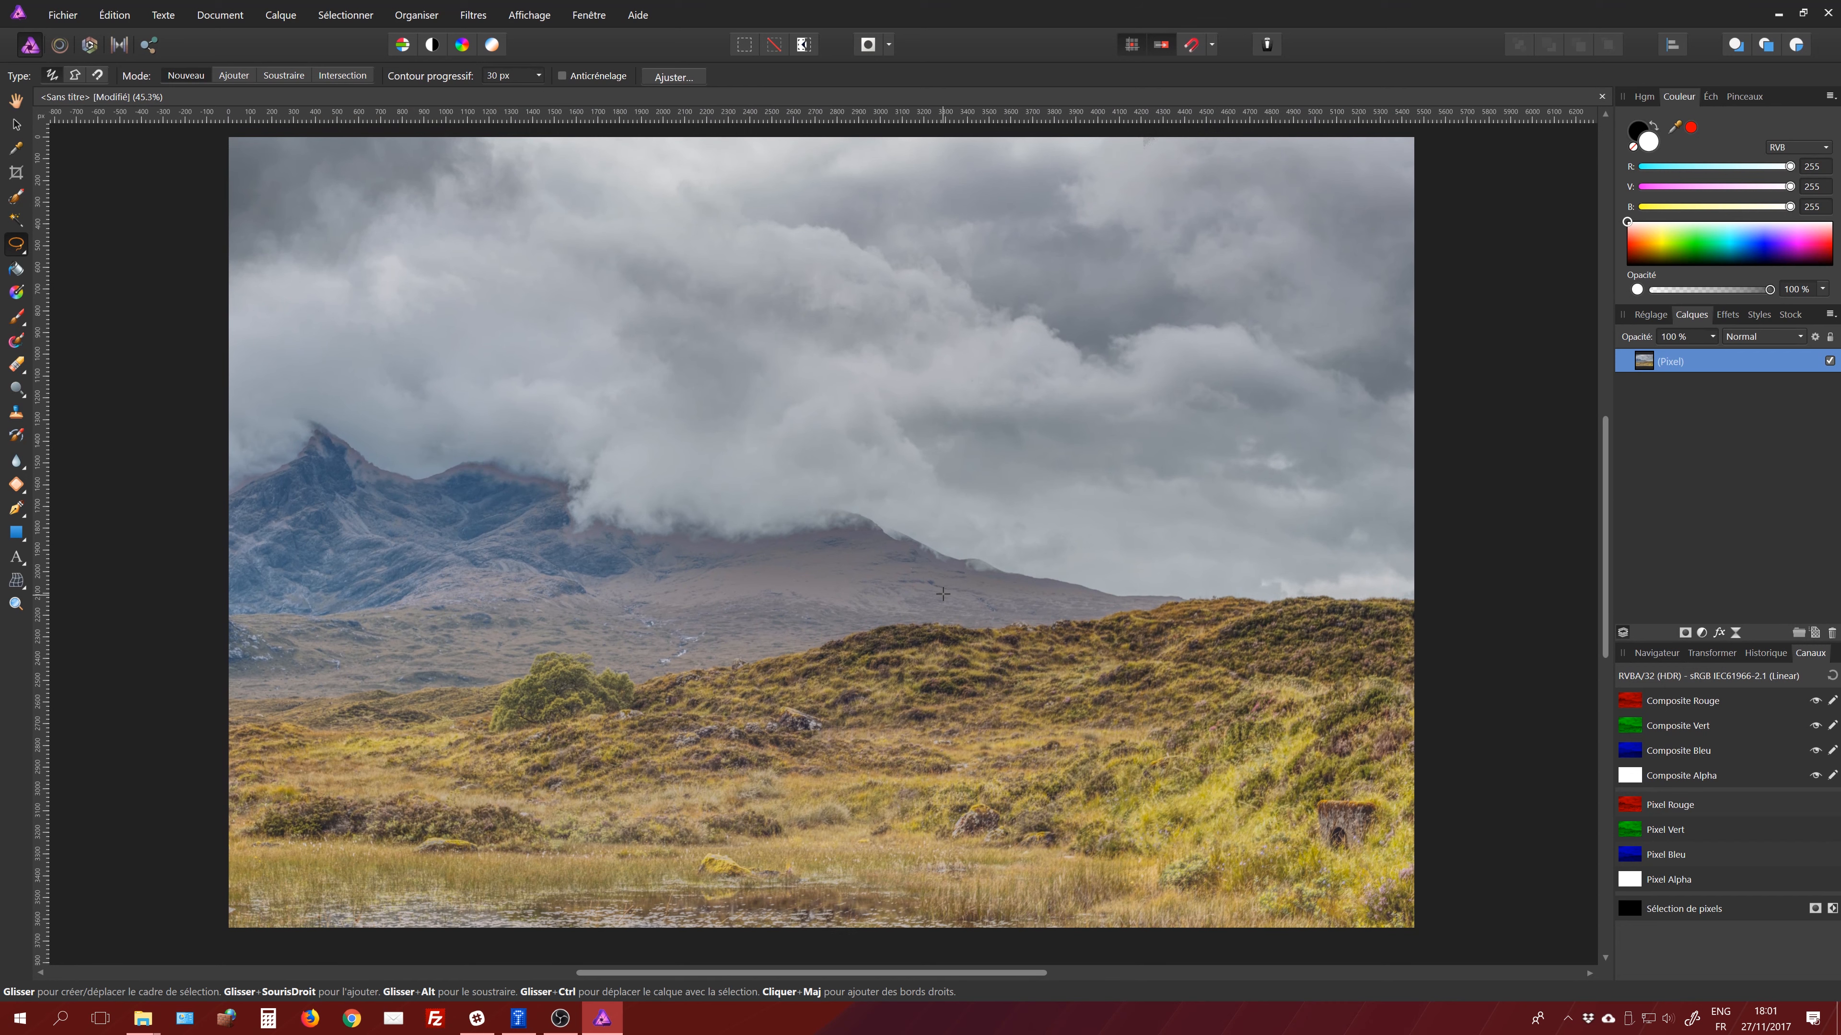
scroll(943, 594, "down", 1)
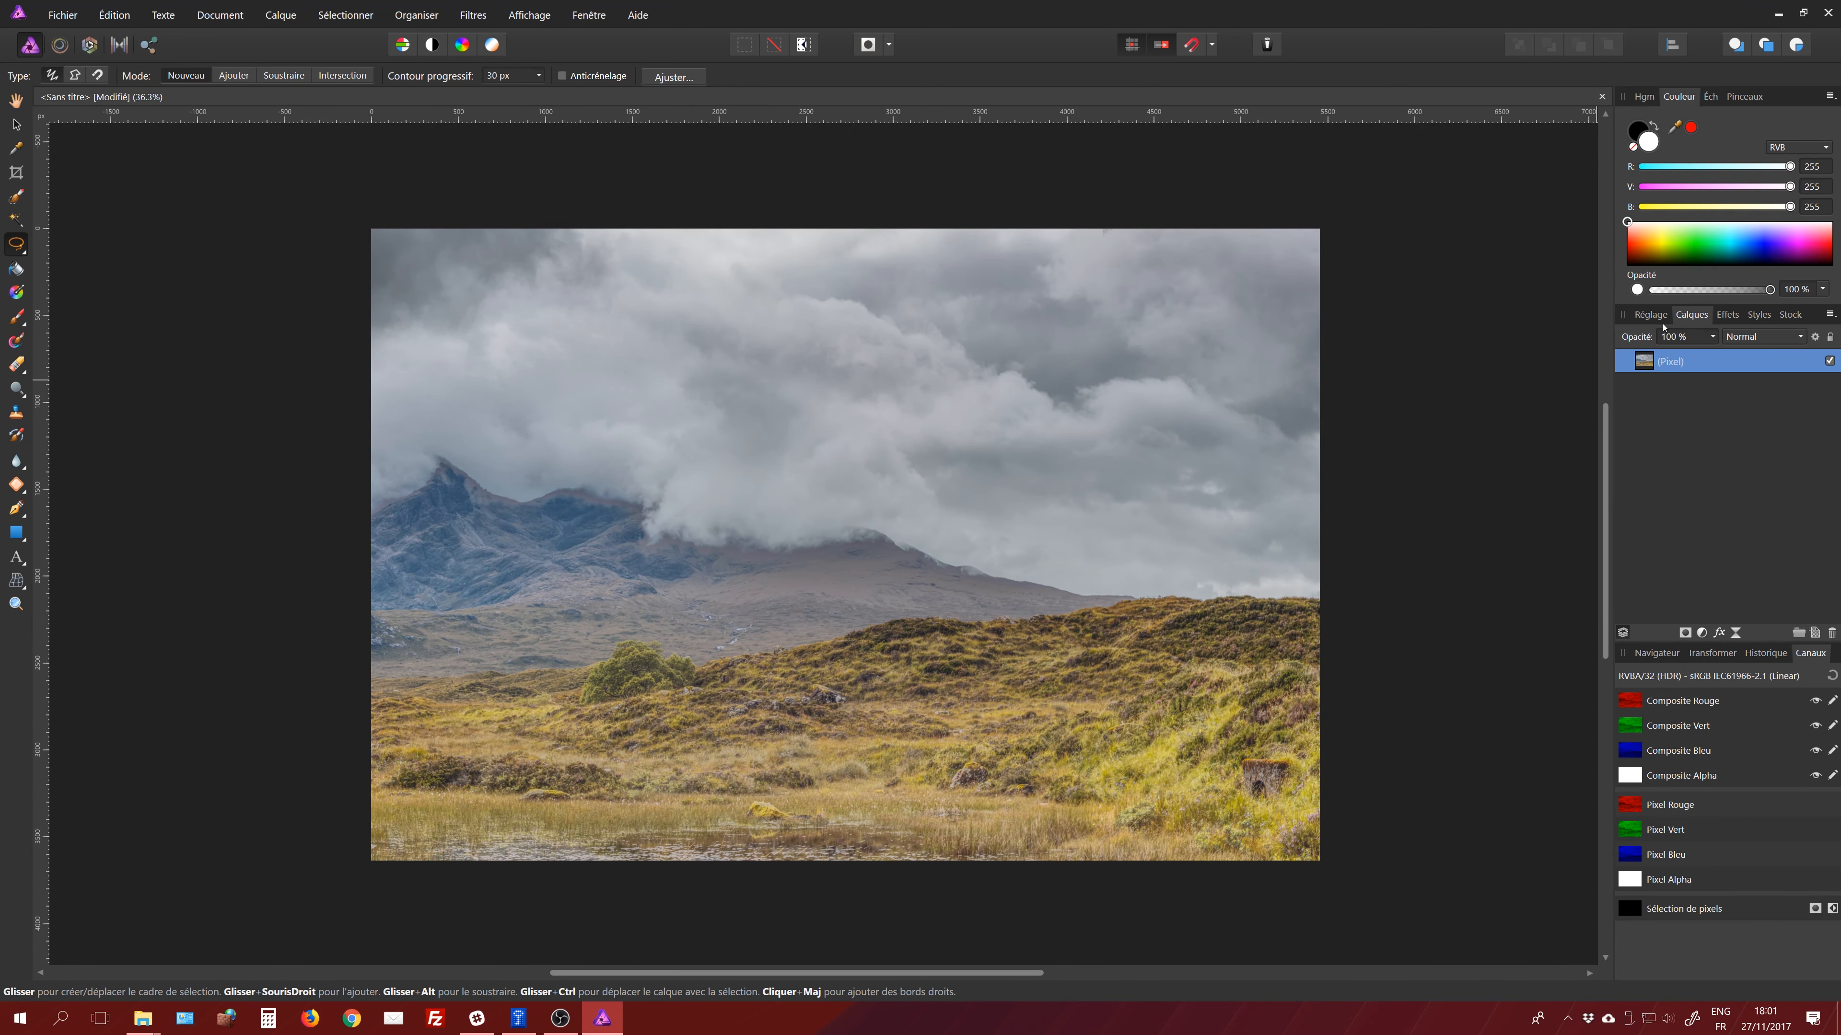
left_click(1650, 314)
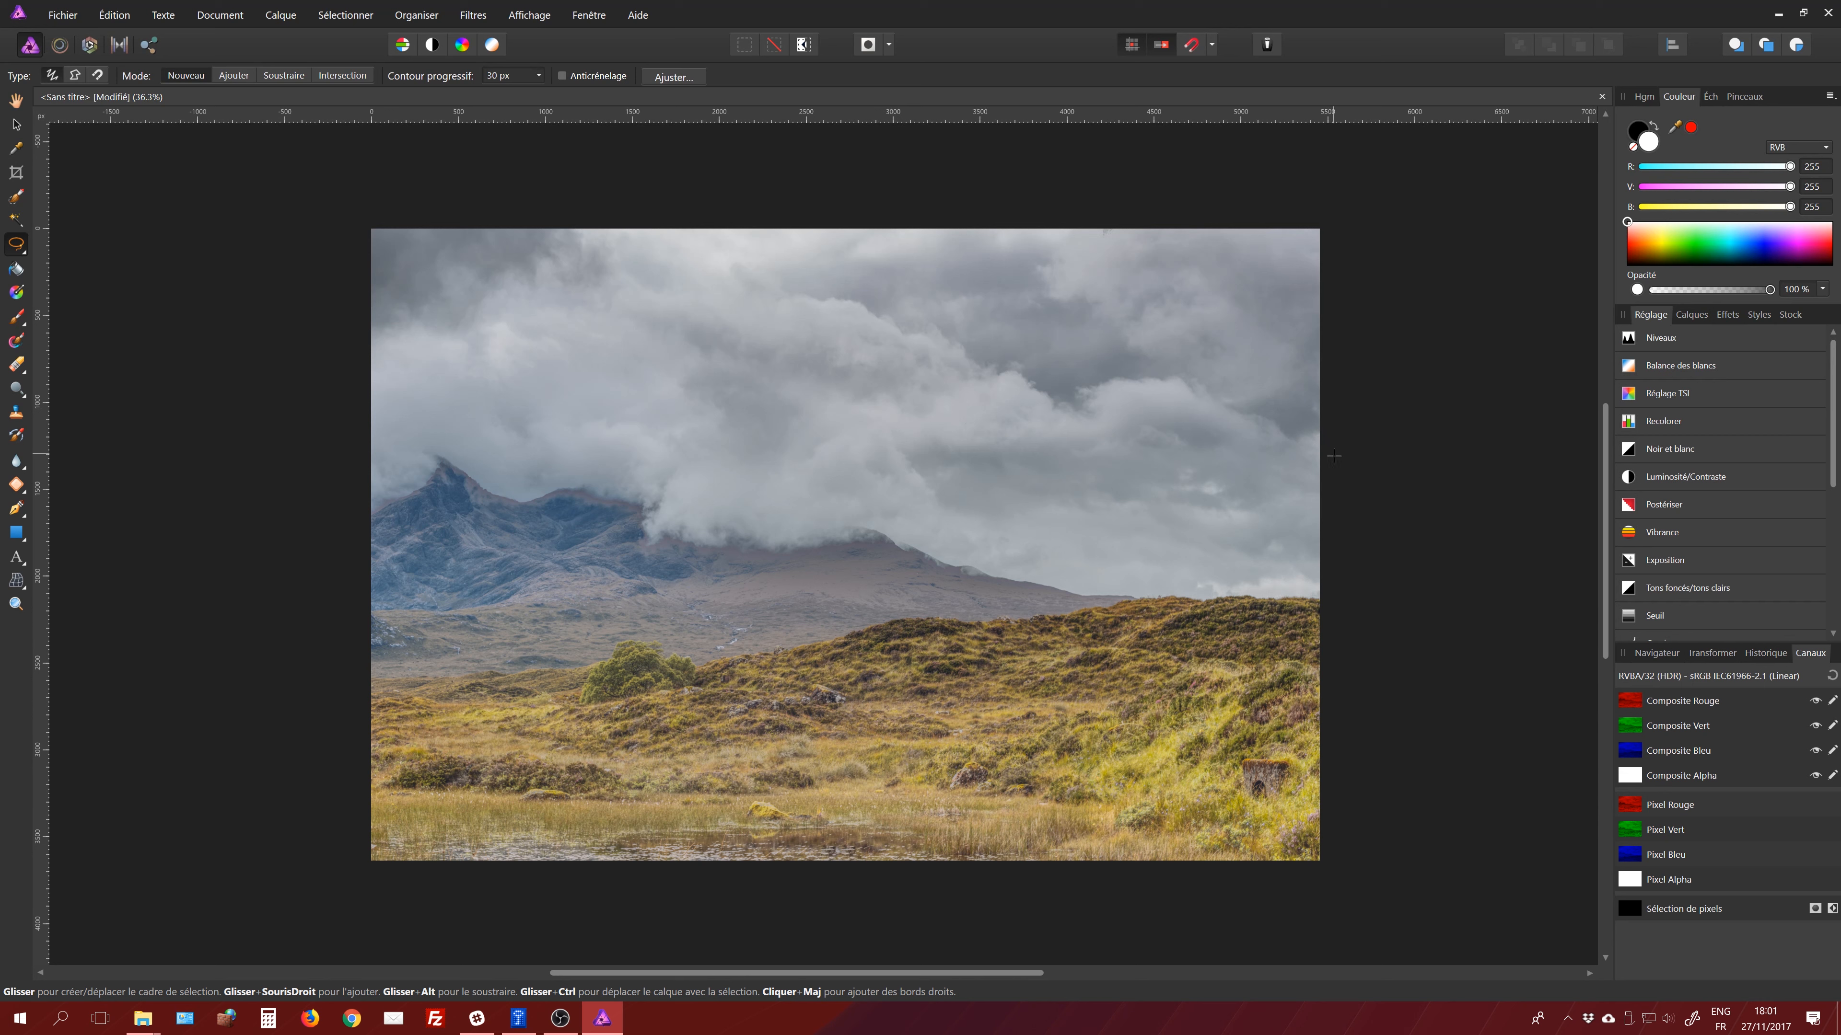
left_click(1689, 478)
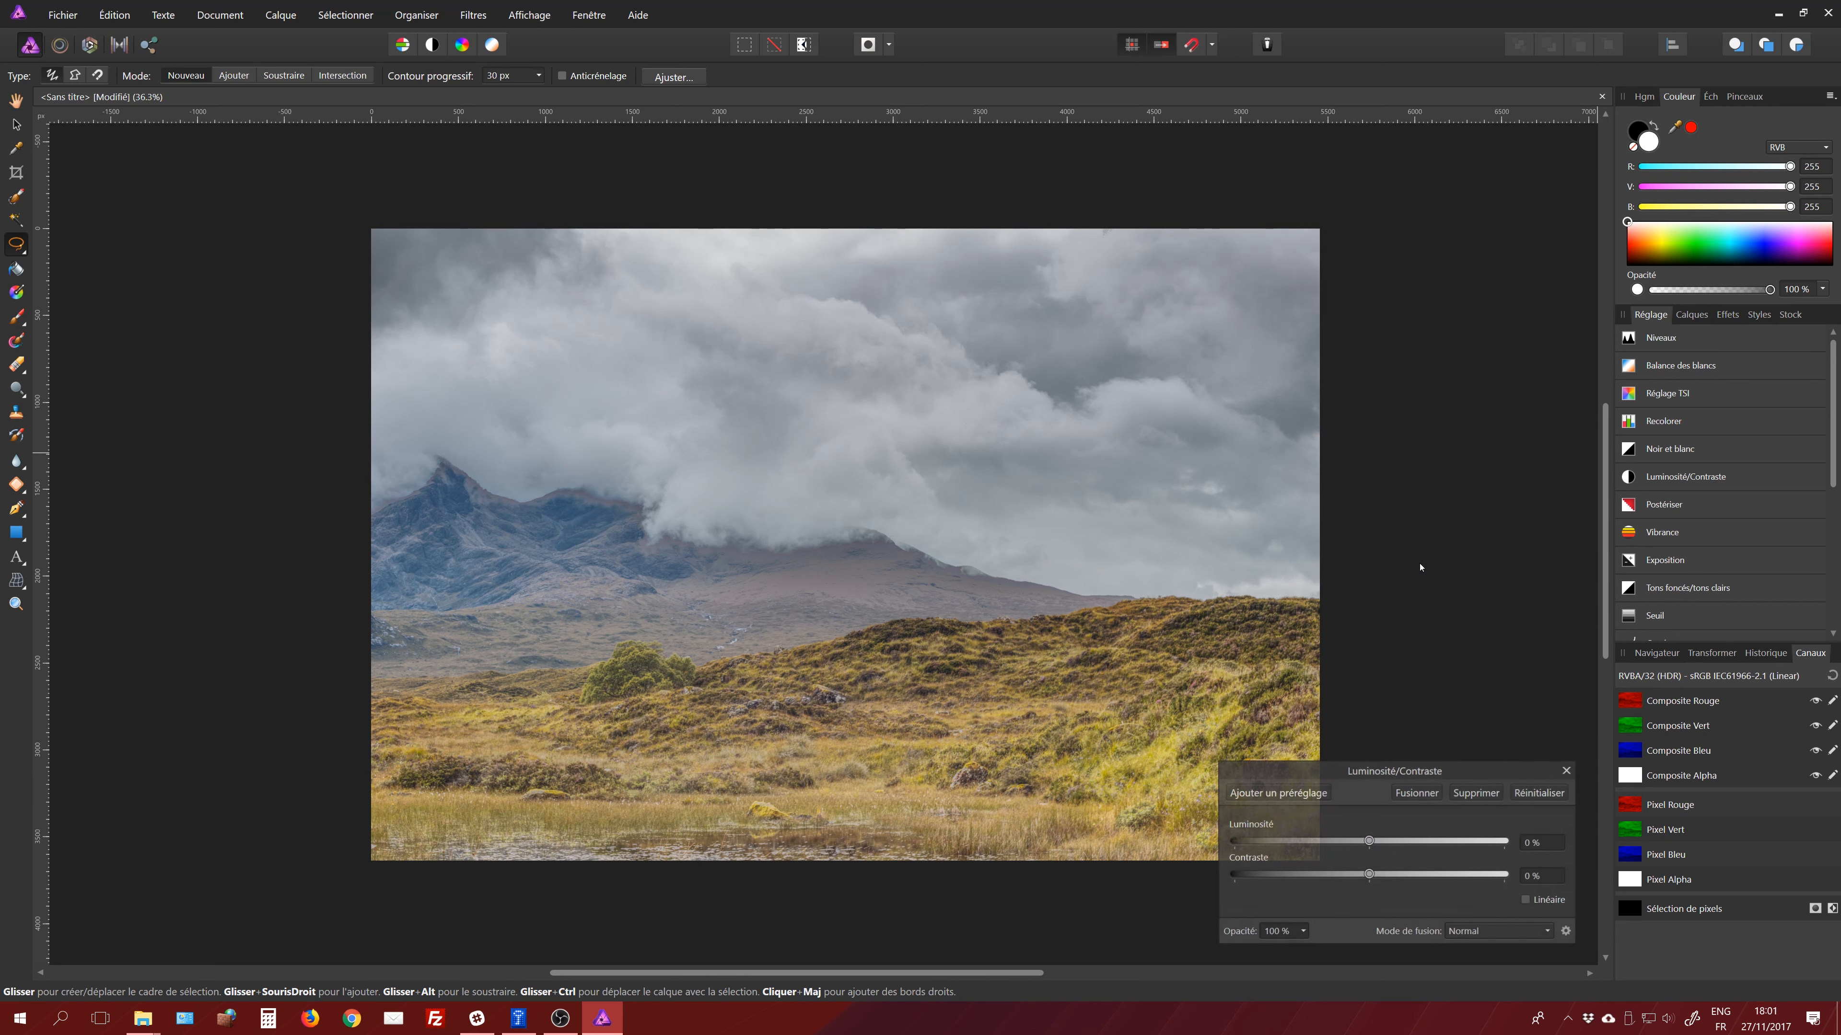
left_click_drag(1369, 771, 1337, 154)
left_click_drag(1335, 260, 1419, 260)
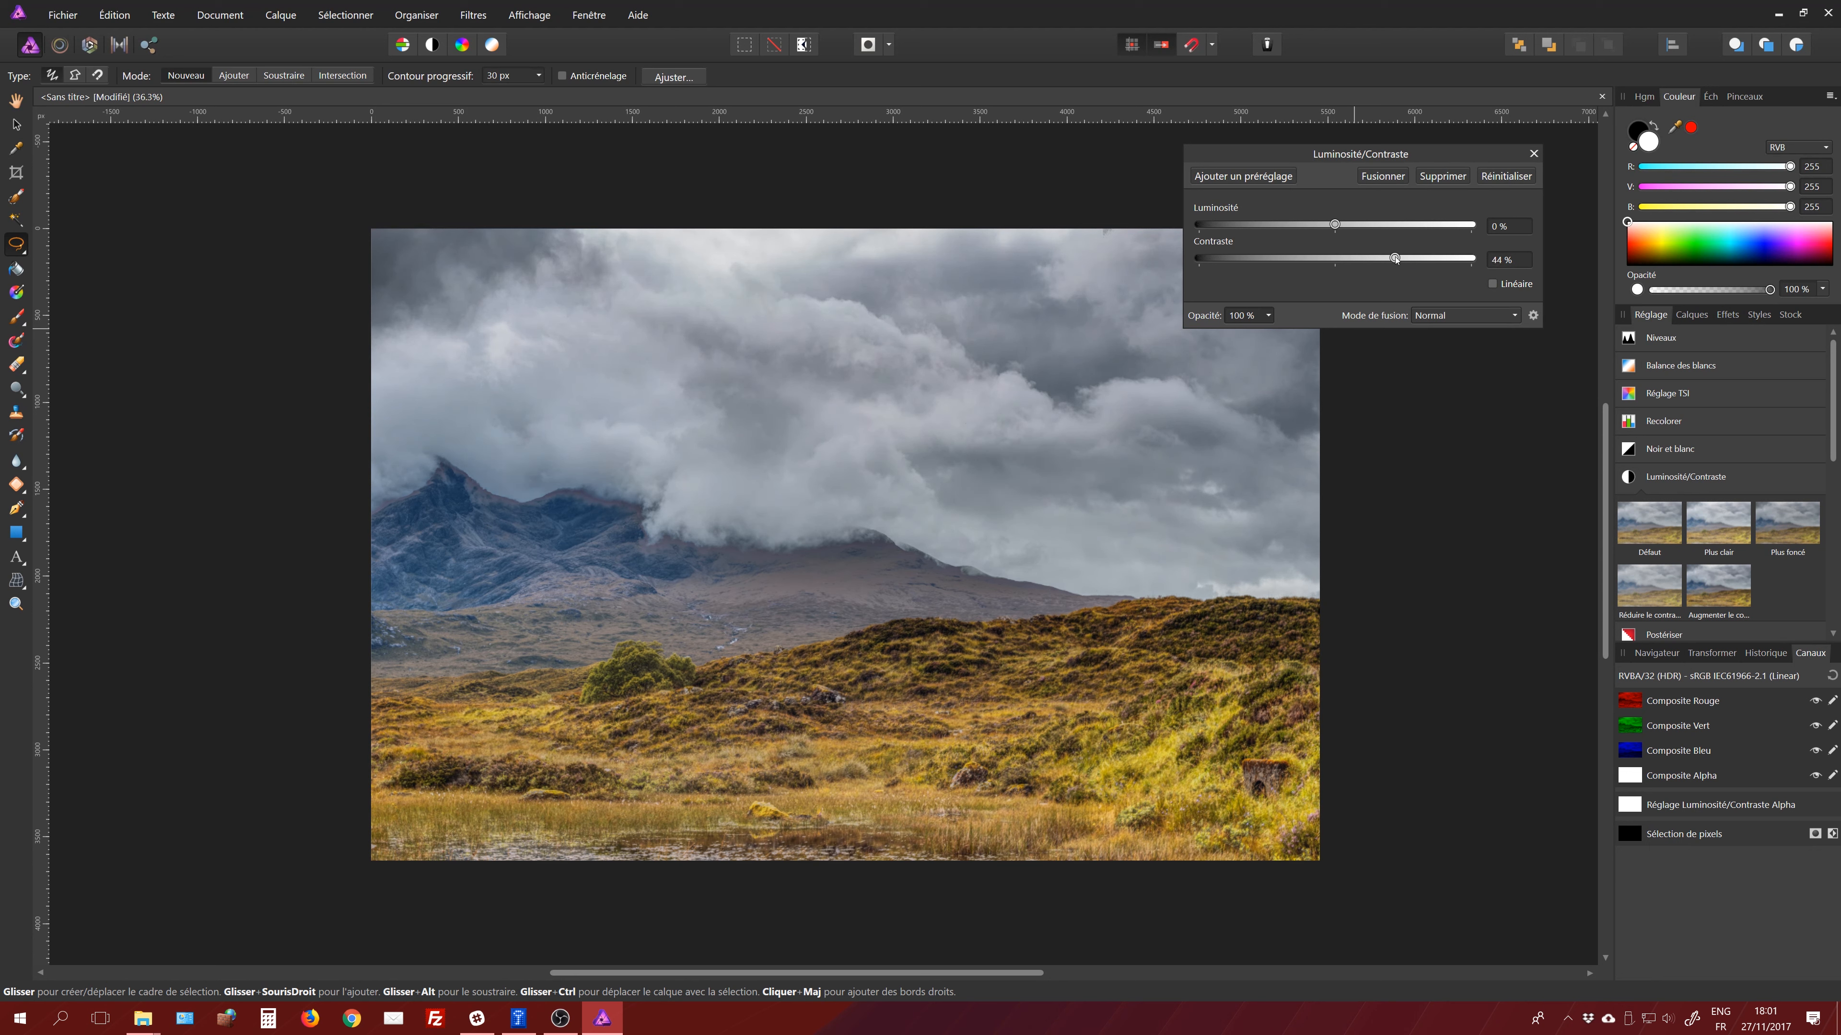
mouse_move(1385, 262)
left_mouse_down()
mouse_move(1361, 262)
mouse_move(1386, 263)
left_mouse_up()
- Paint black with a soft 726 px brush over the foreground hills on the adjustment's mask to remove the contrast there, and close its settings
left_click(1691, 314)
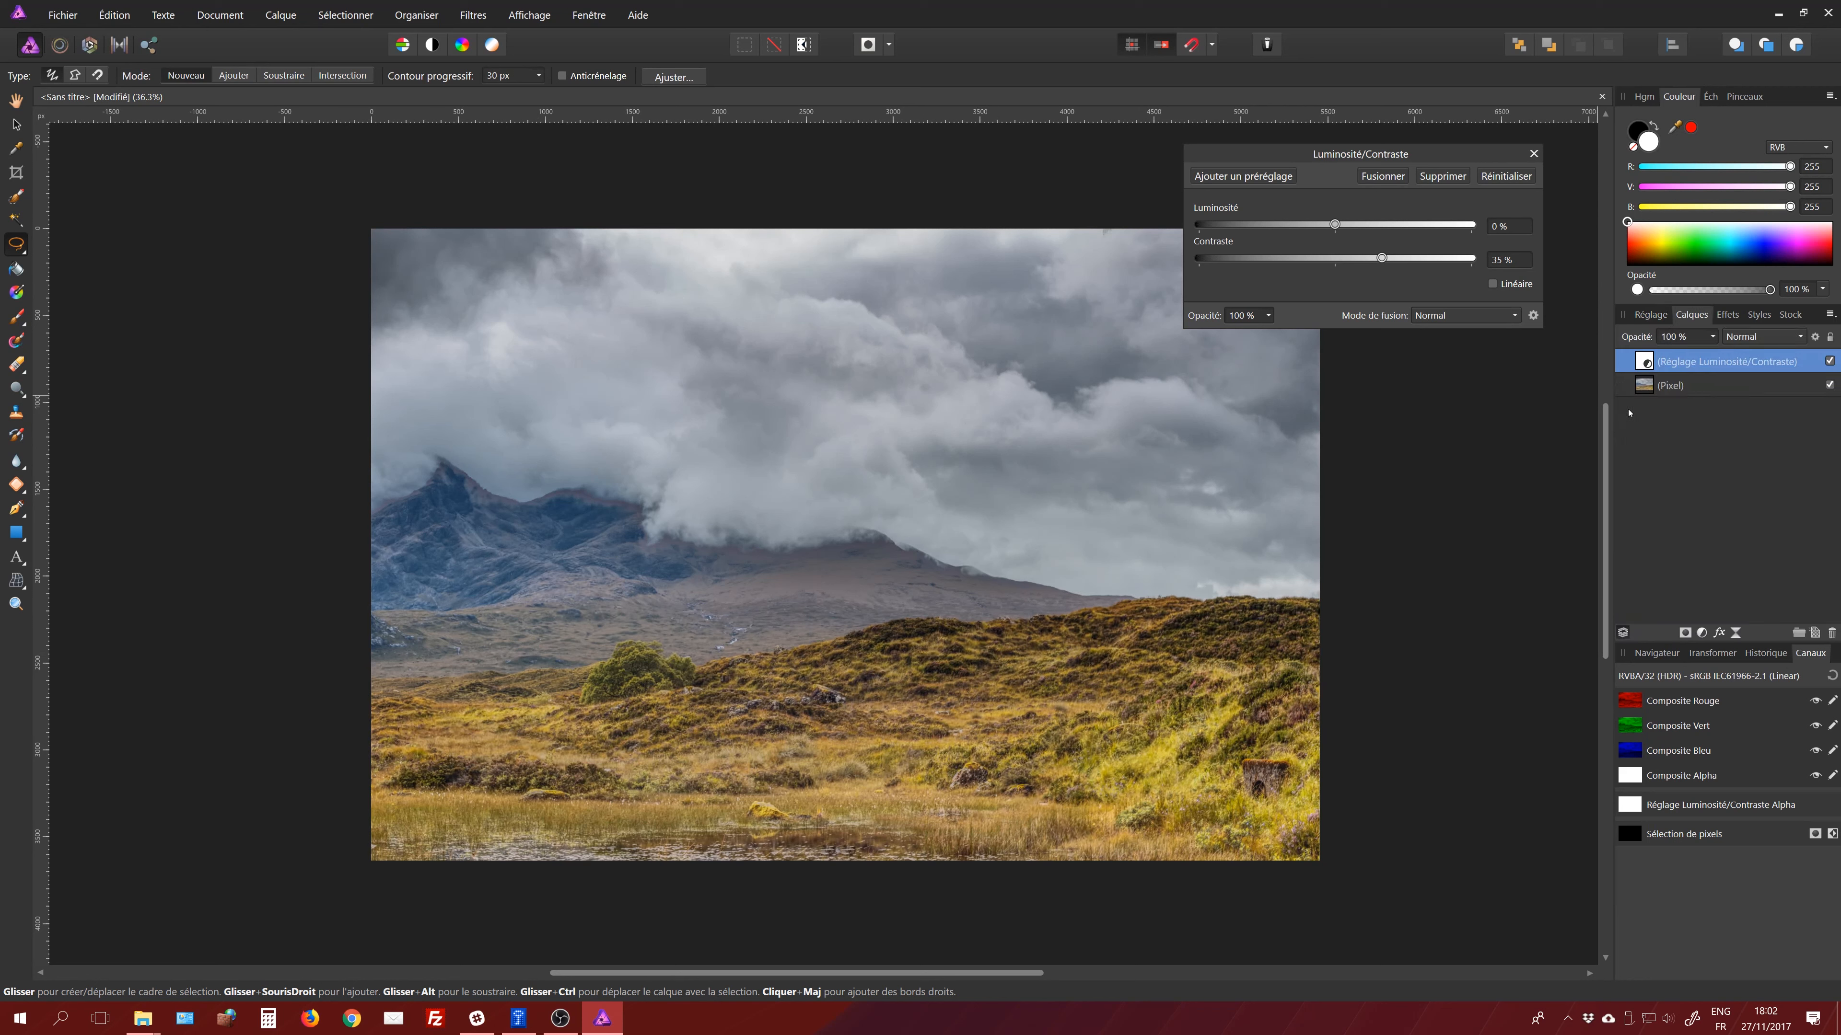
left_click(1656, 127)
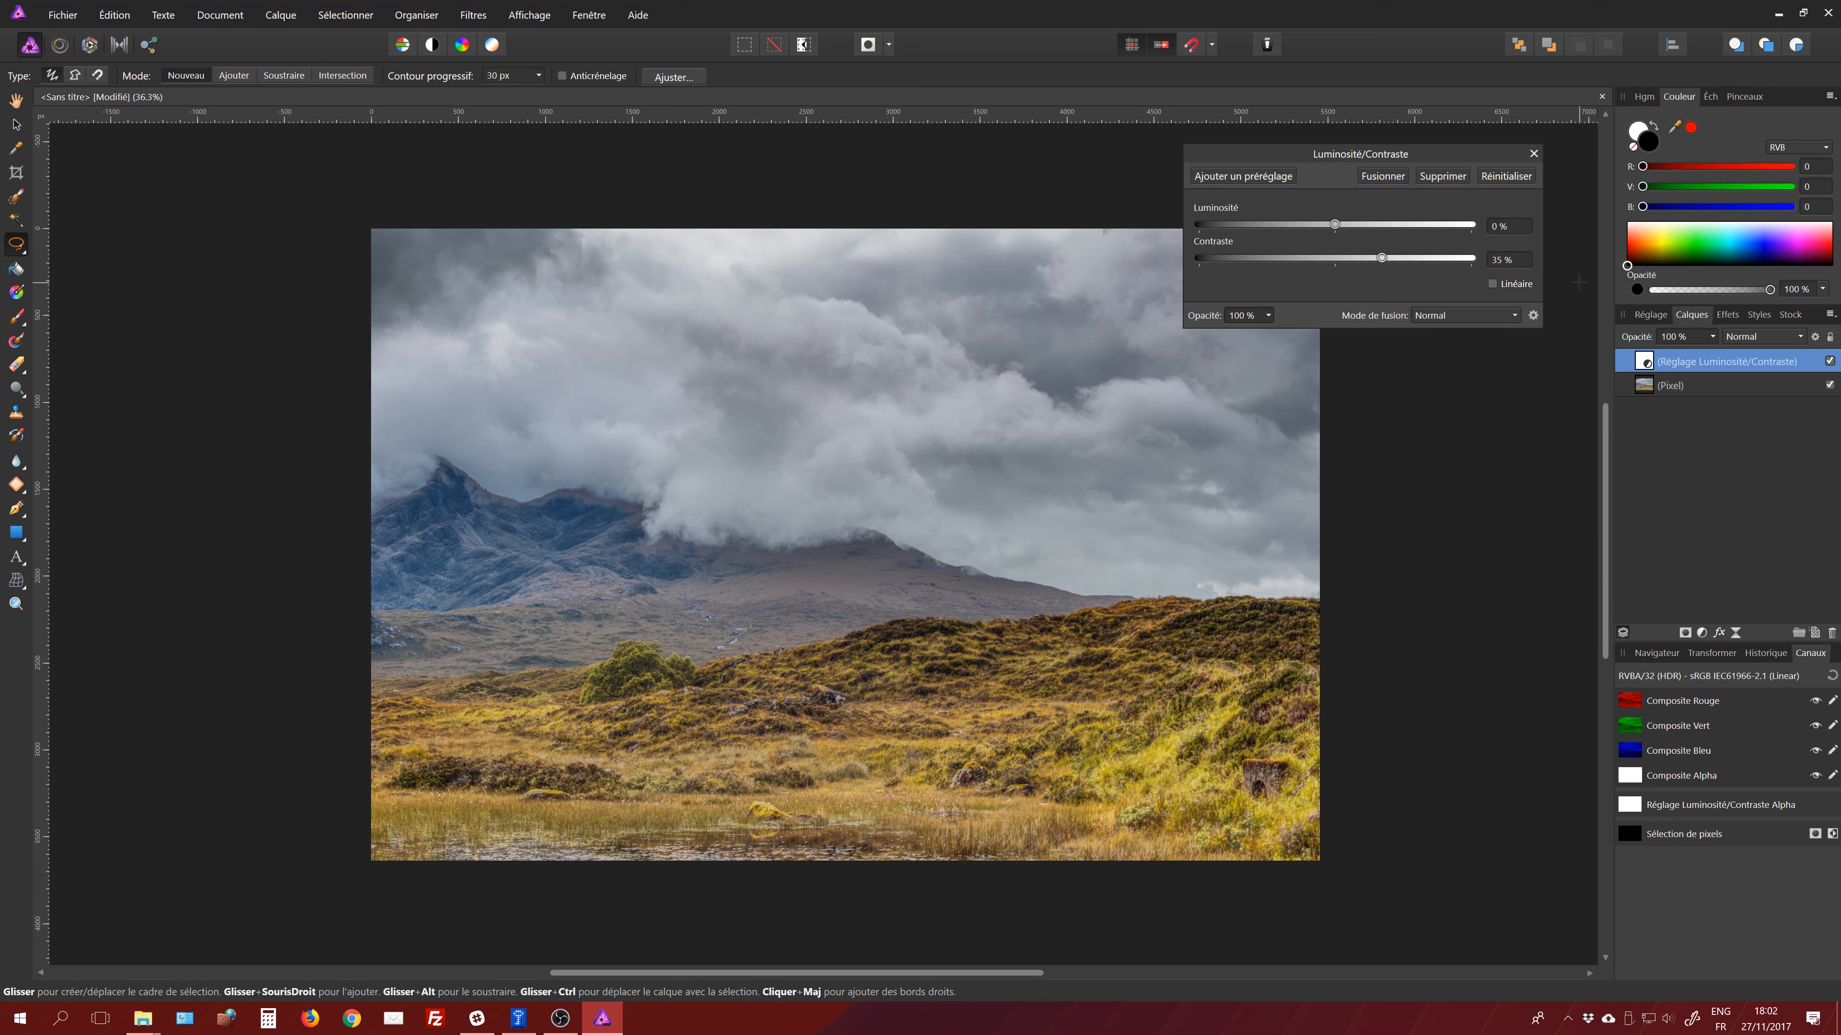
left_click(16, 317)
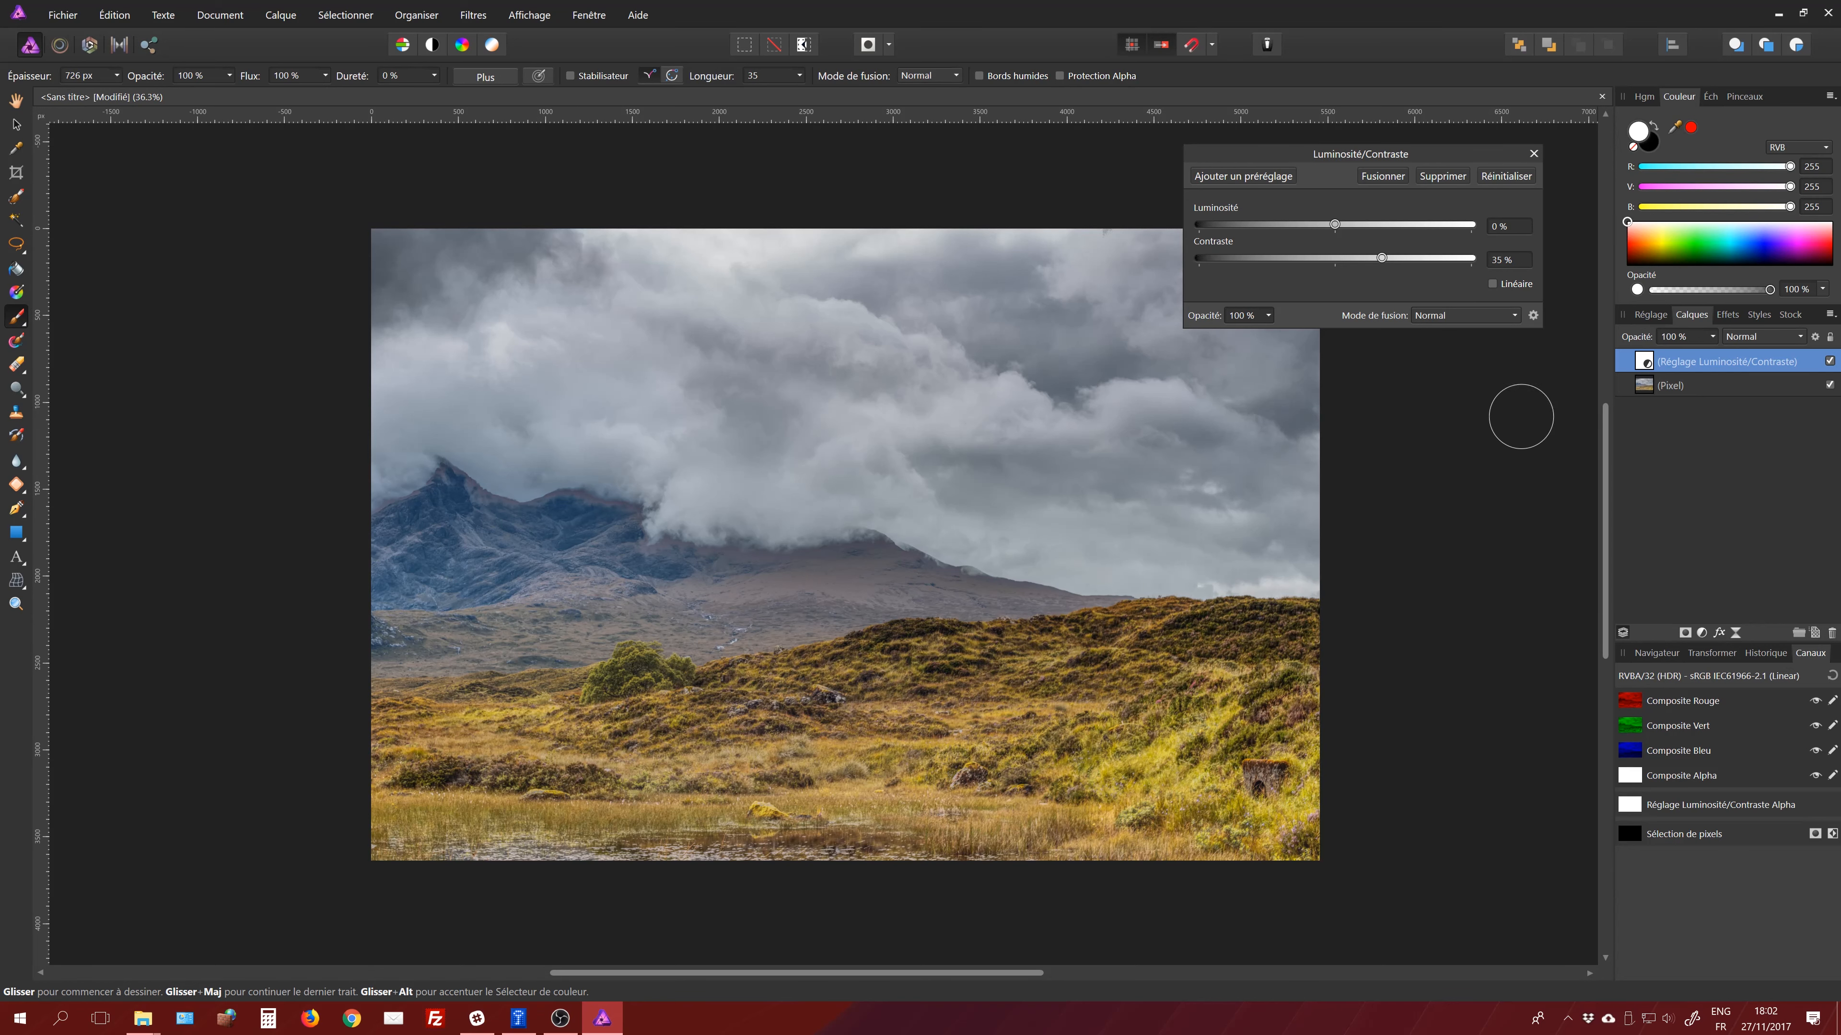
key("x")
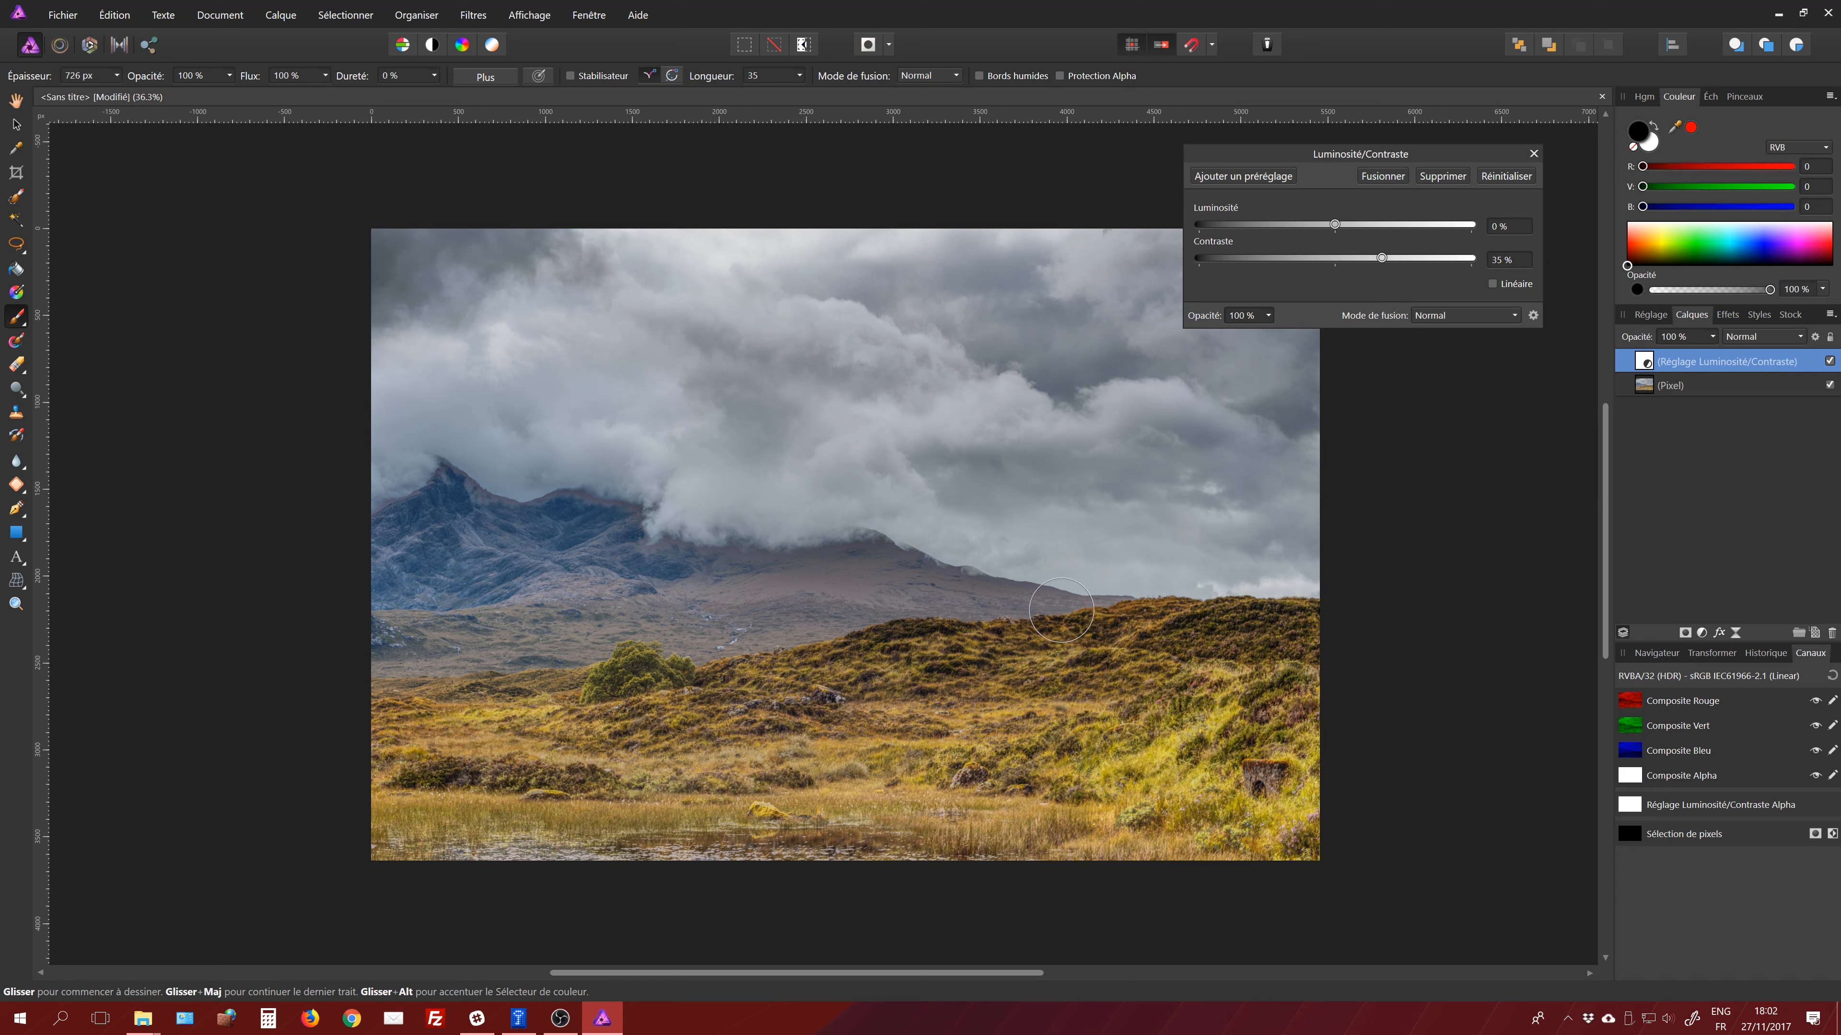
mouse_move(916, 723)
left_mouse_down()
mouse_move(862, 718)
mouse_move(869, 689)
mouse_move(834, 693)
mouse_move(1145, 630)
mouse_move(1323, 625)
mouse_move(1203, 707)
mouse_move(1254, 788)
mouse_move(1102, 819)
mouse_move(551, 819)
mouse_move(547, 798)
mouse_move(457, 746)
mouse_move(507, 692)
mouse_move(776, 679)
mouse_move(652, 740)
mouse_move(1159, 681)
mouse_move(1230, 692)
mouse_move(519, 793)
mouse_move(638, 827)
mouse_move(1067, 832)
mouse_move(1351, 671)
left_mouse_up()
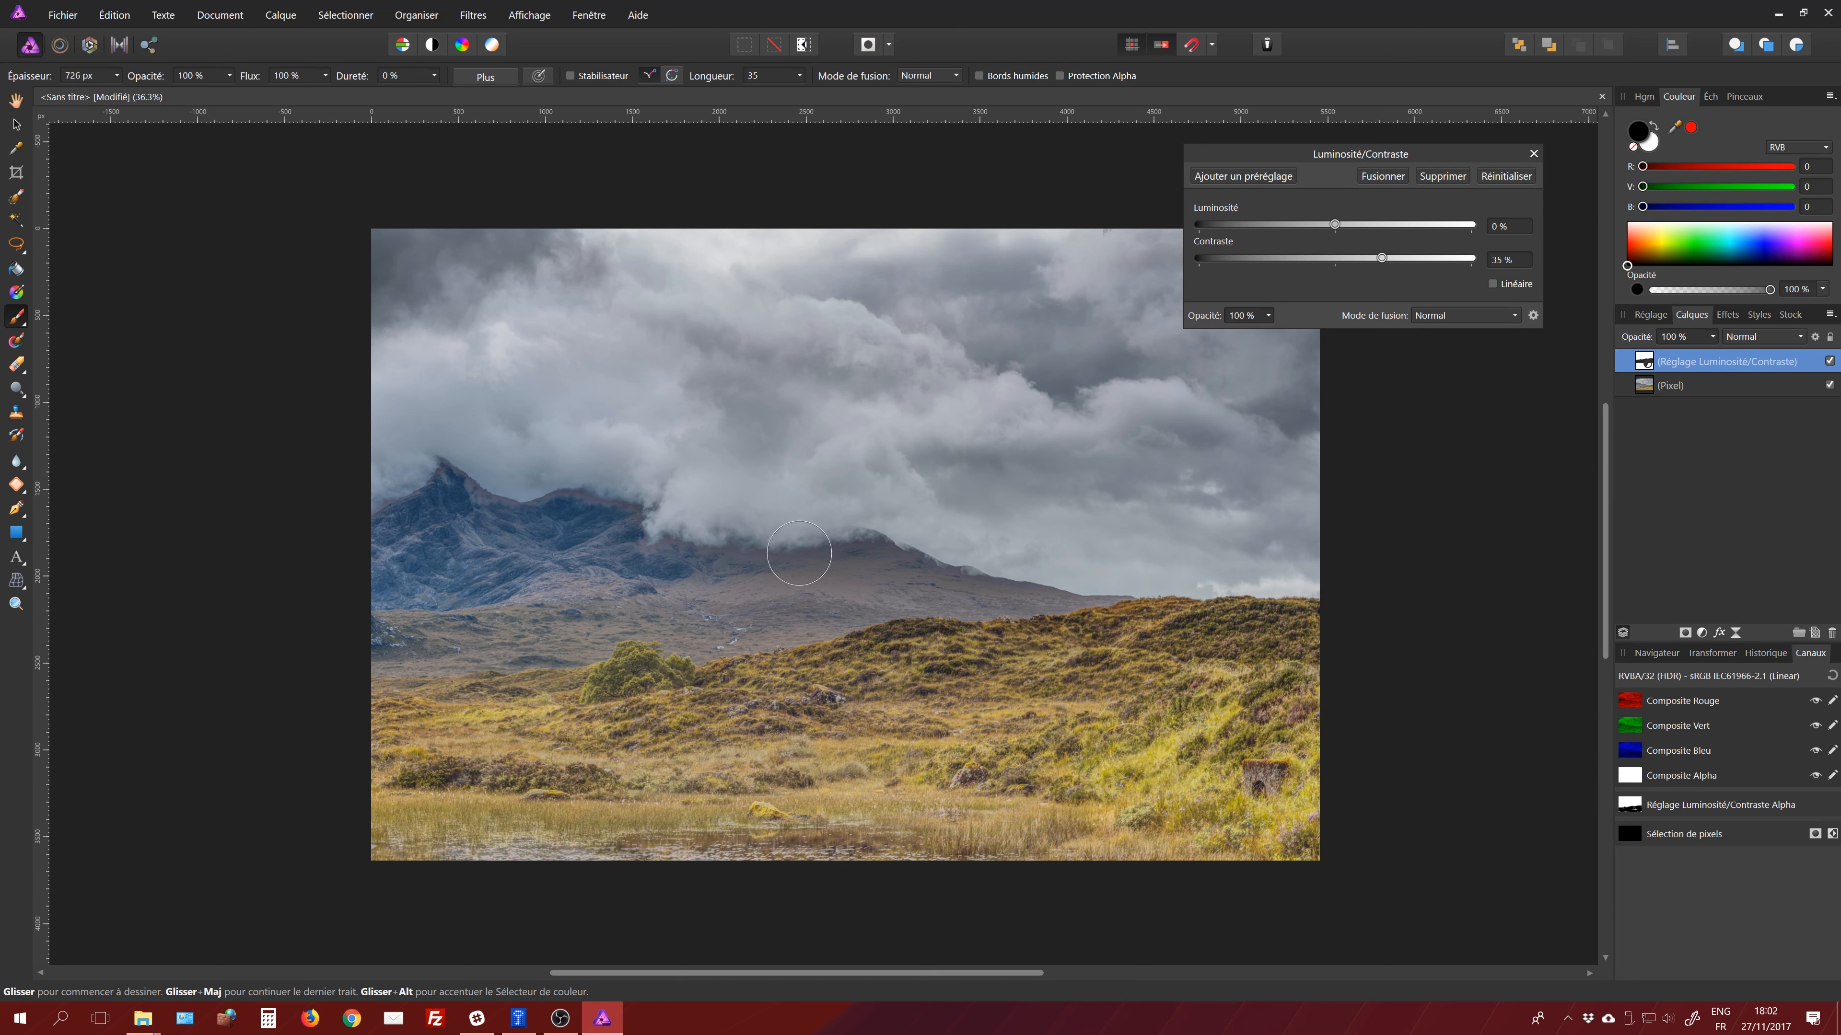
left_click(1534, 153)
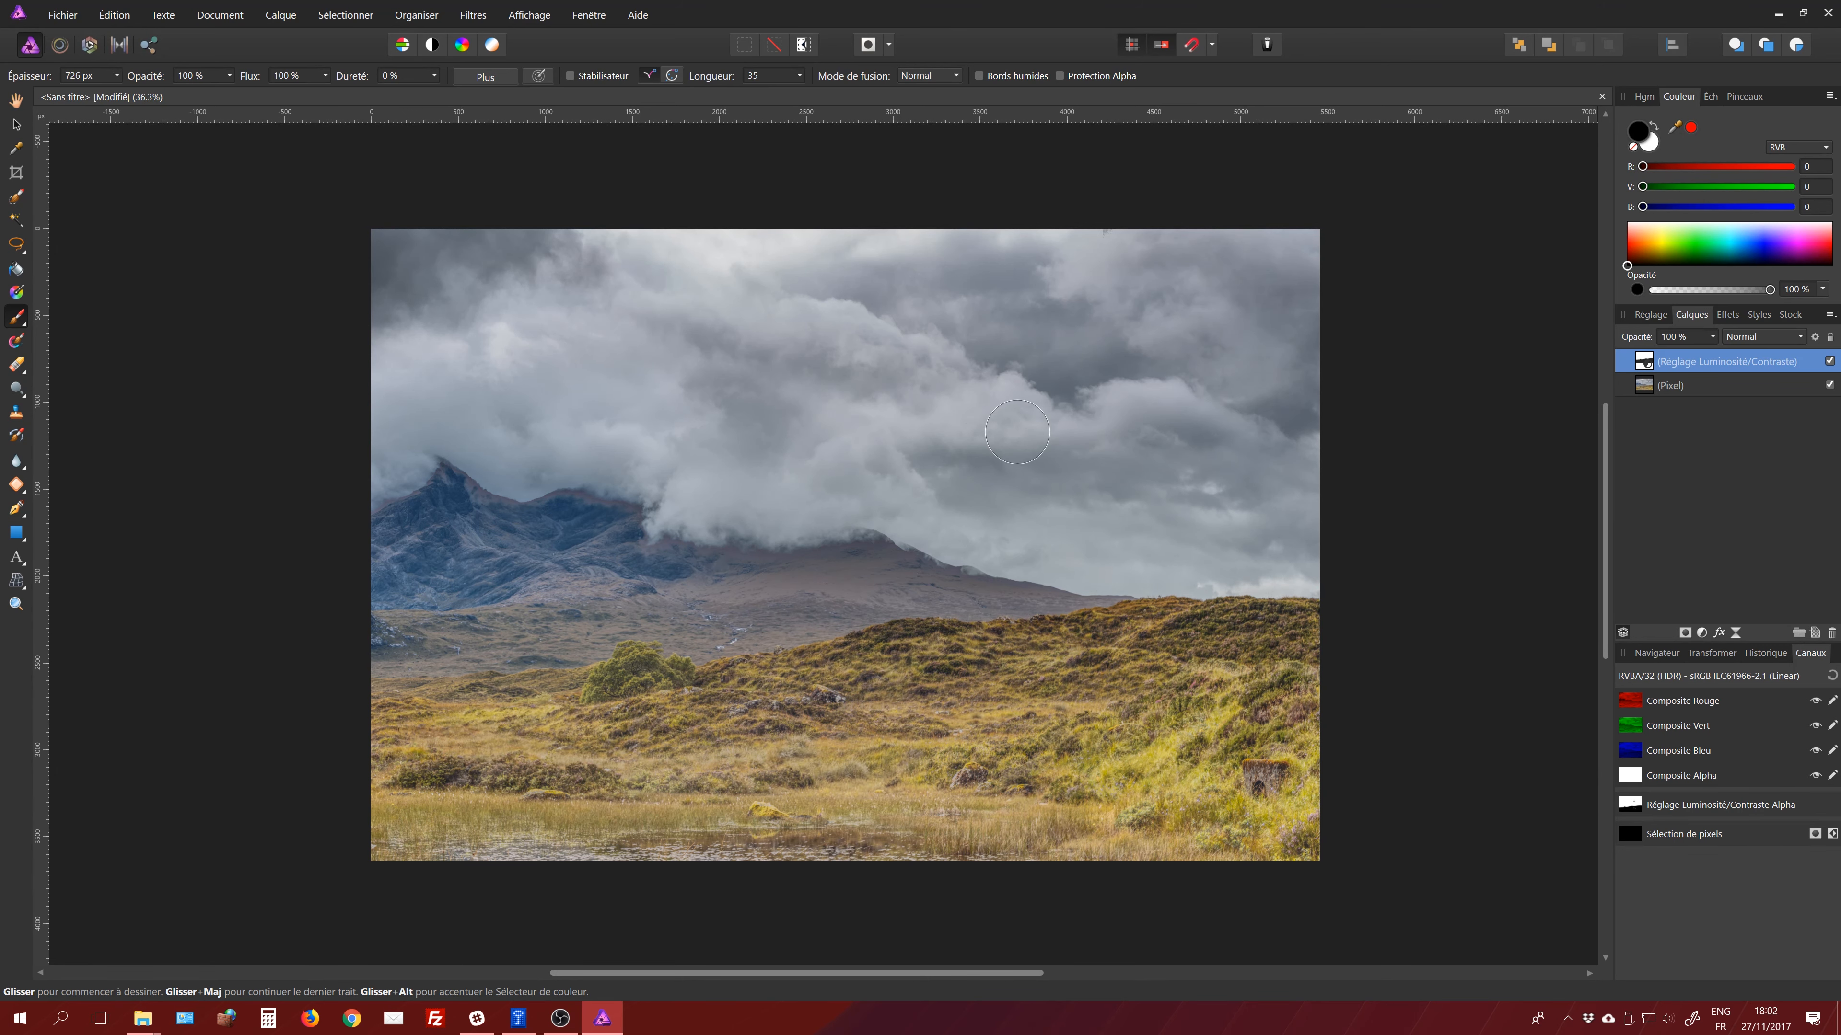
- Add a Noir et blanc adjustment with red at -38 %, yellow at 73 % and blue at -68 %
left_click(1659, 324)
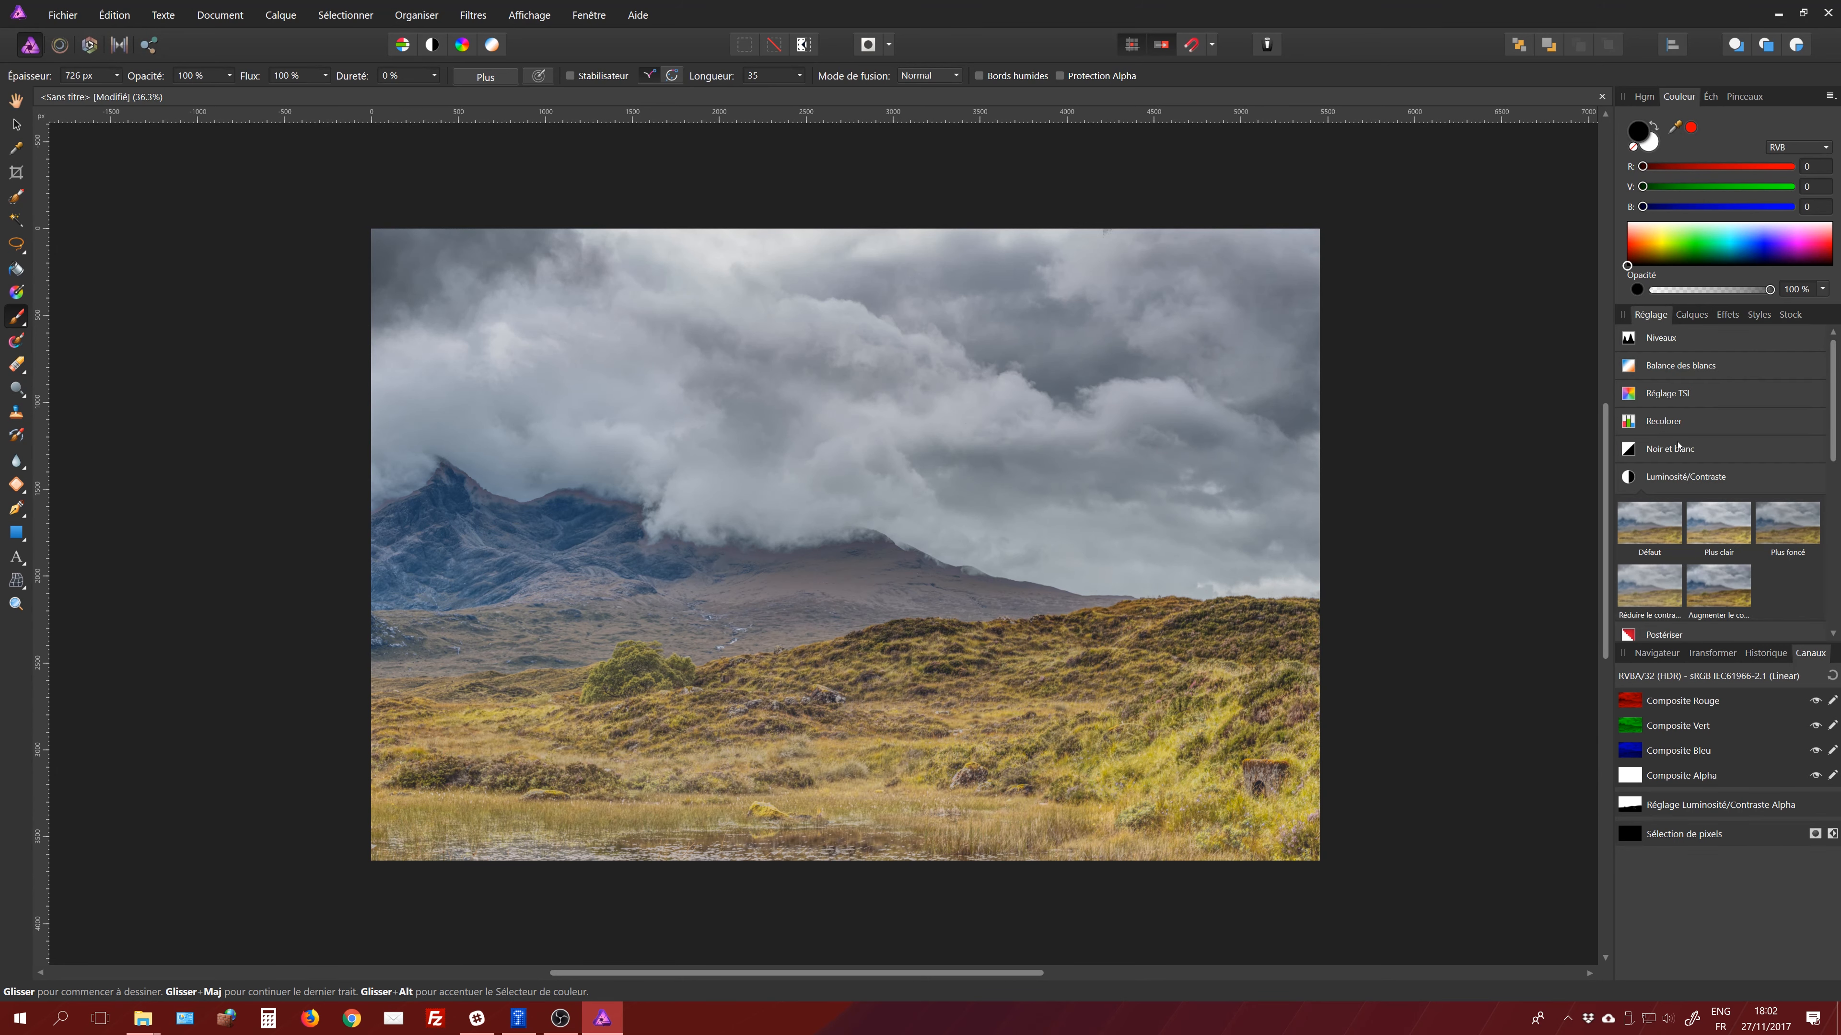
left_click(1646, 449)
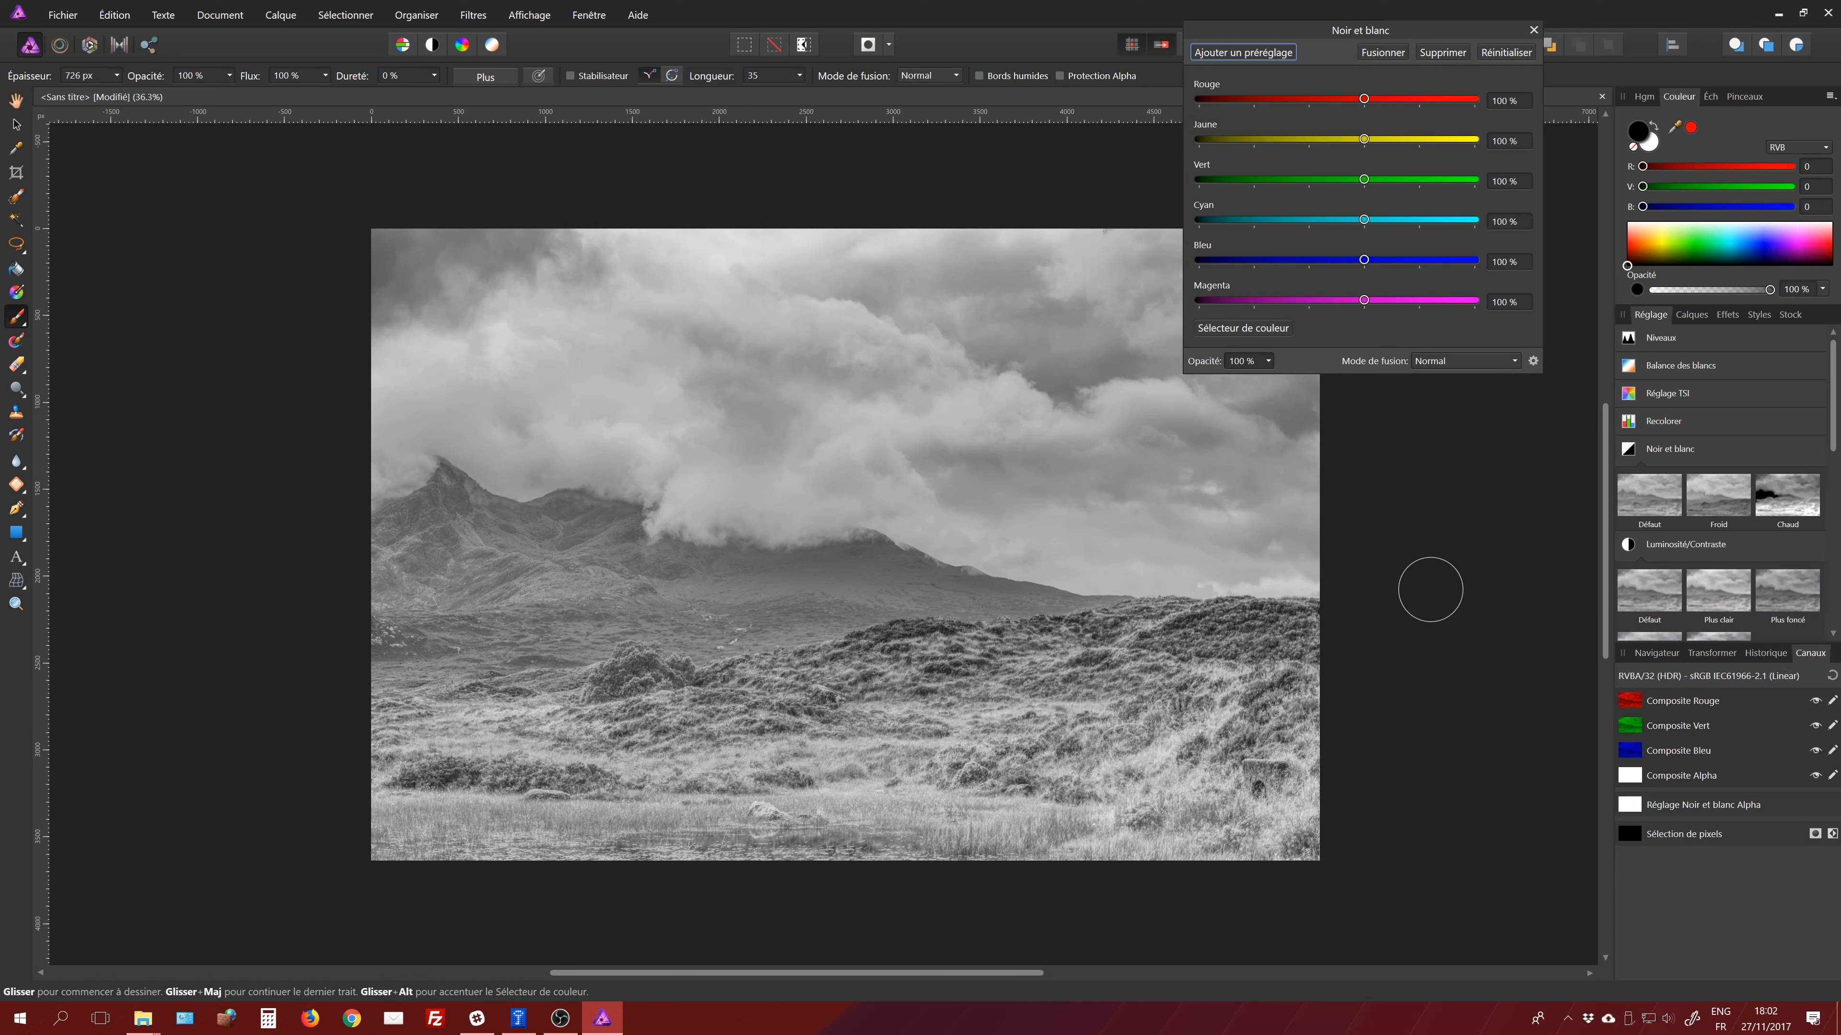
left_click_drag(1392, 35, 1443, 139)
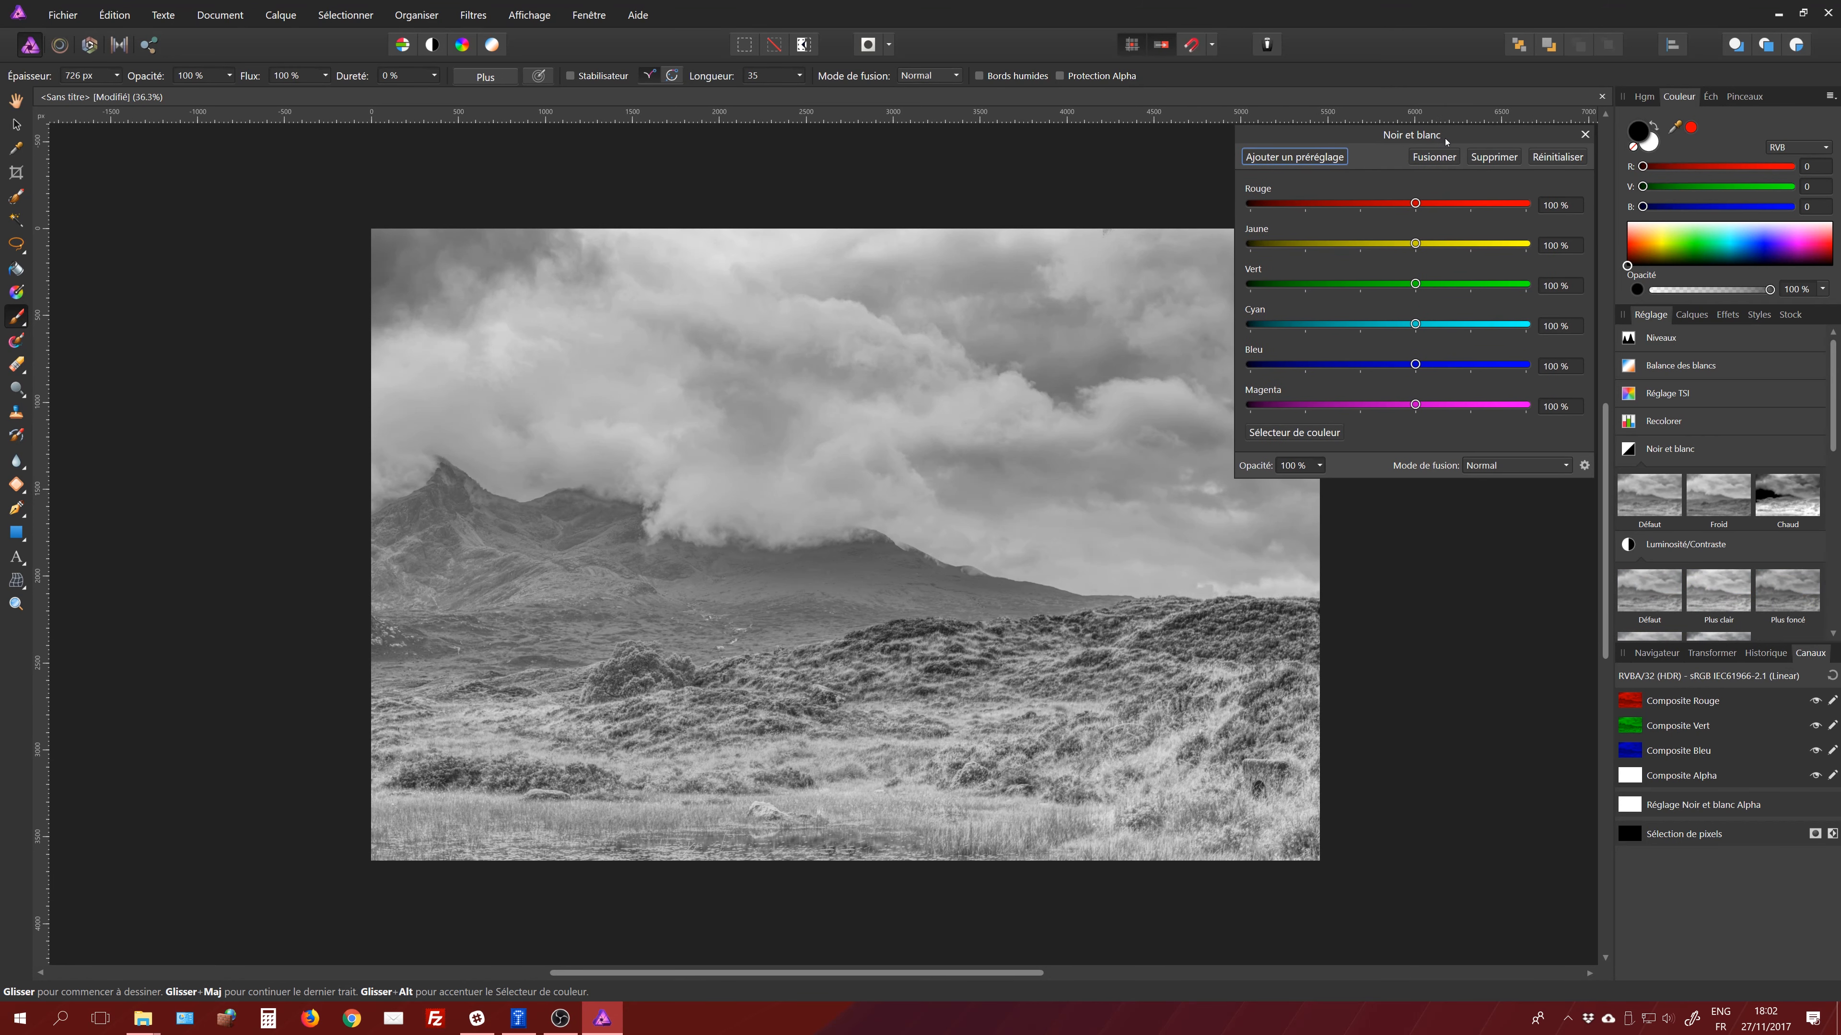
left_click_drag(1415, 206, 1401, 249)
left_click_drag(1416, 364, 1323, 365)
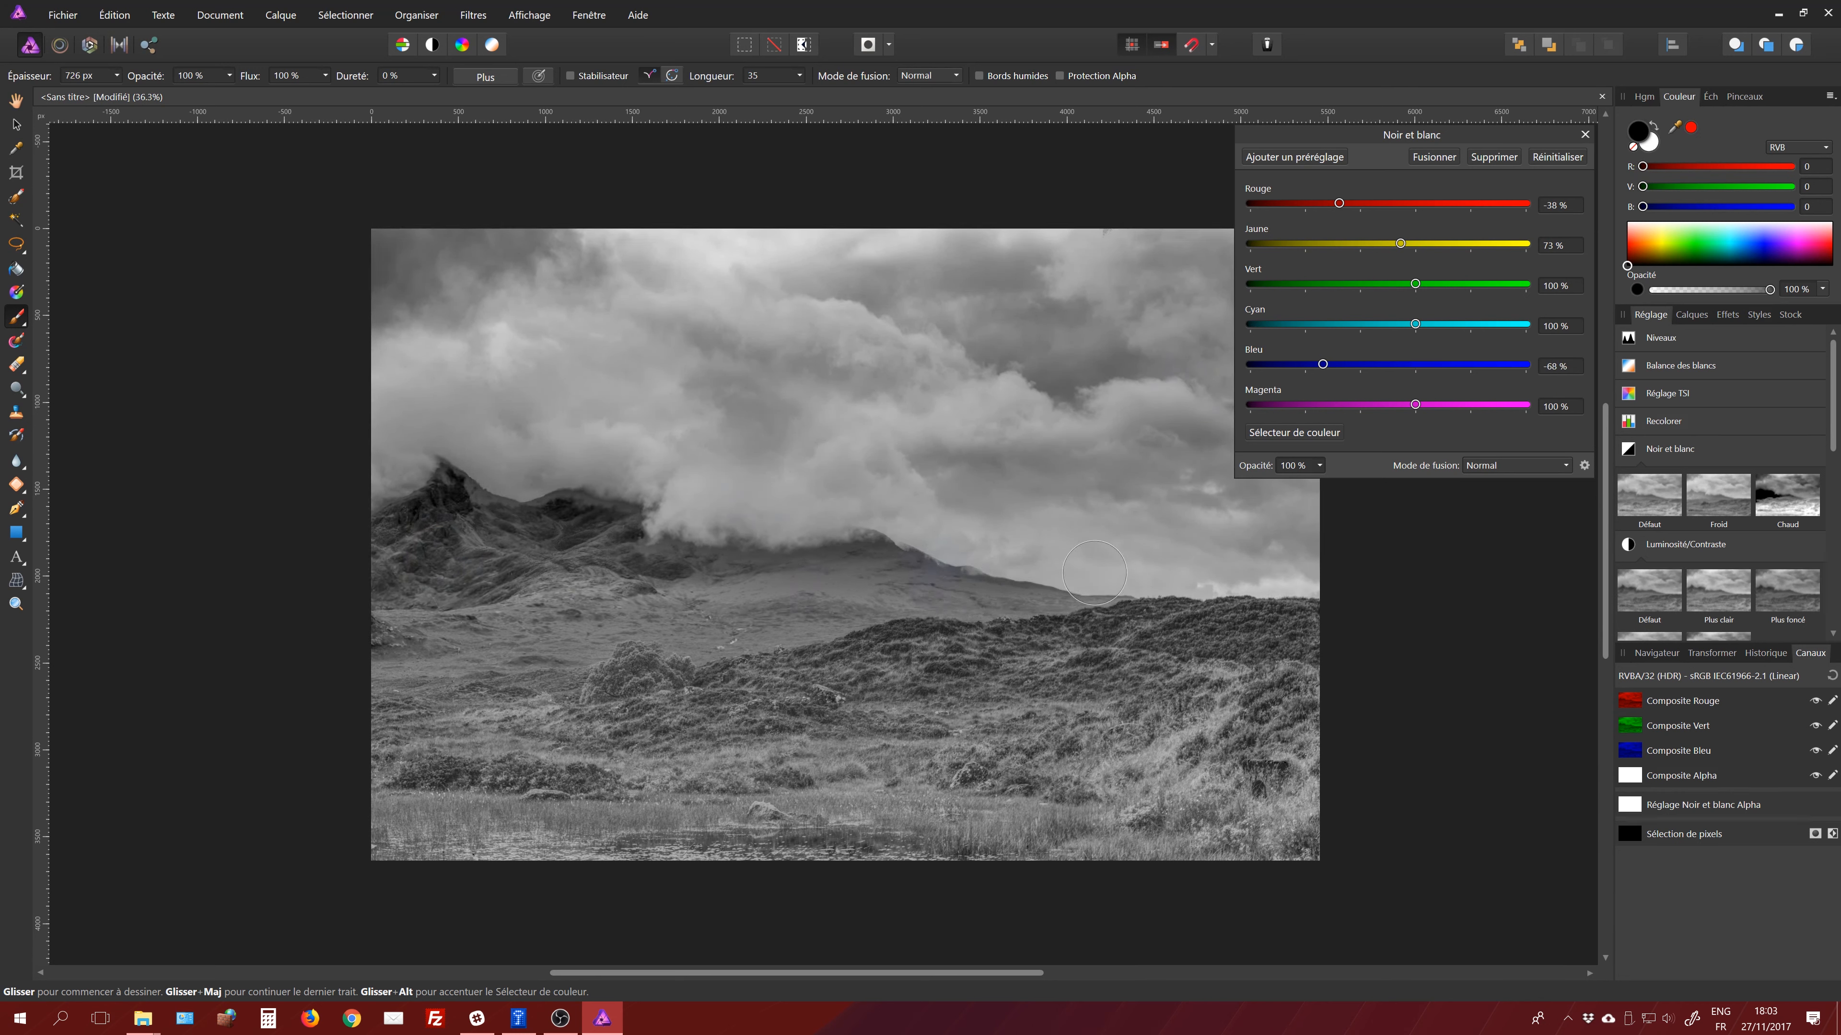
- Slightly lower the green, cyan and magenta levels of the black-and-white conversion and close its settings
left_click_drag(1415, 324, 1406, 288)
left_click_drag(1415, 400, 1406, 405)
left_click(1585, 136)
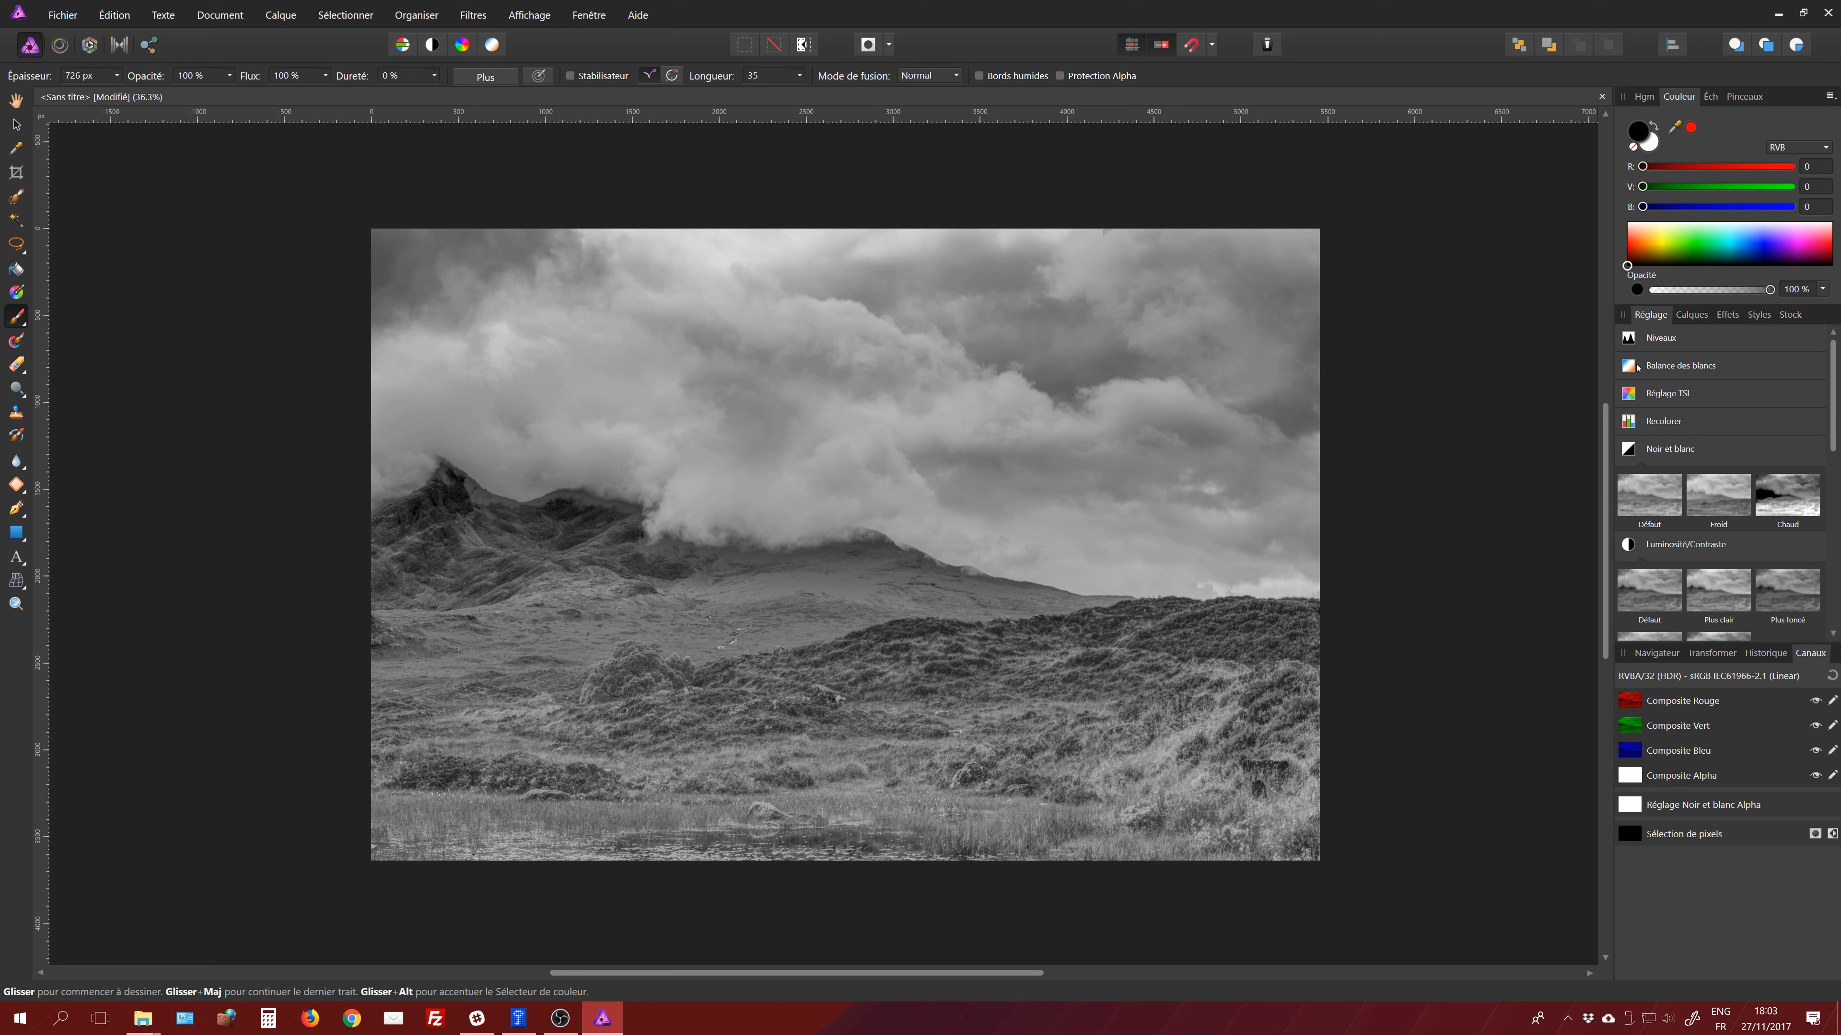
- Add a second Luminosité/Contraste adjustment with brightness at -13 % and contrast at 59 %
left_click(1668, 448)
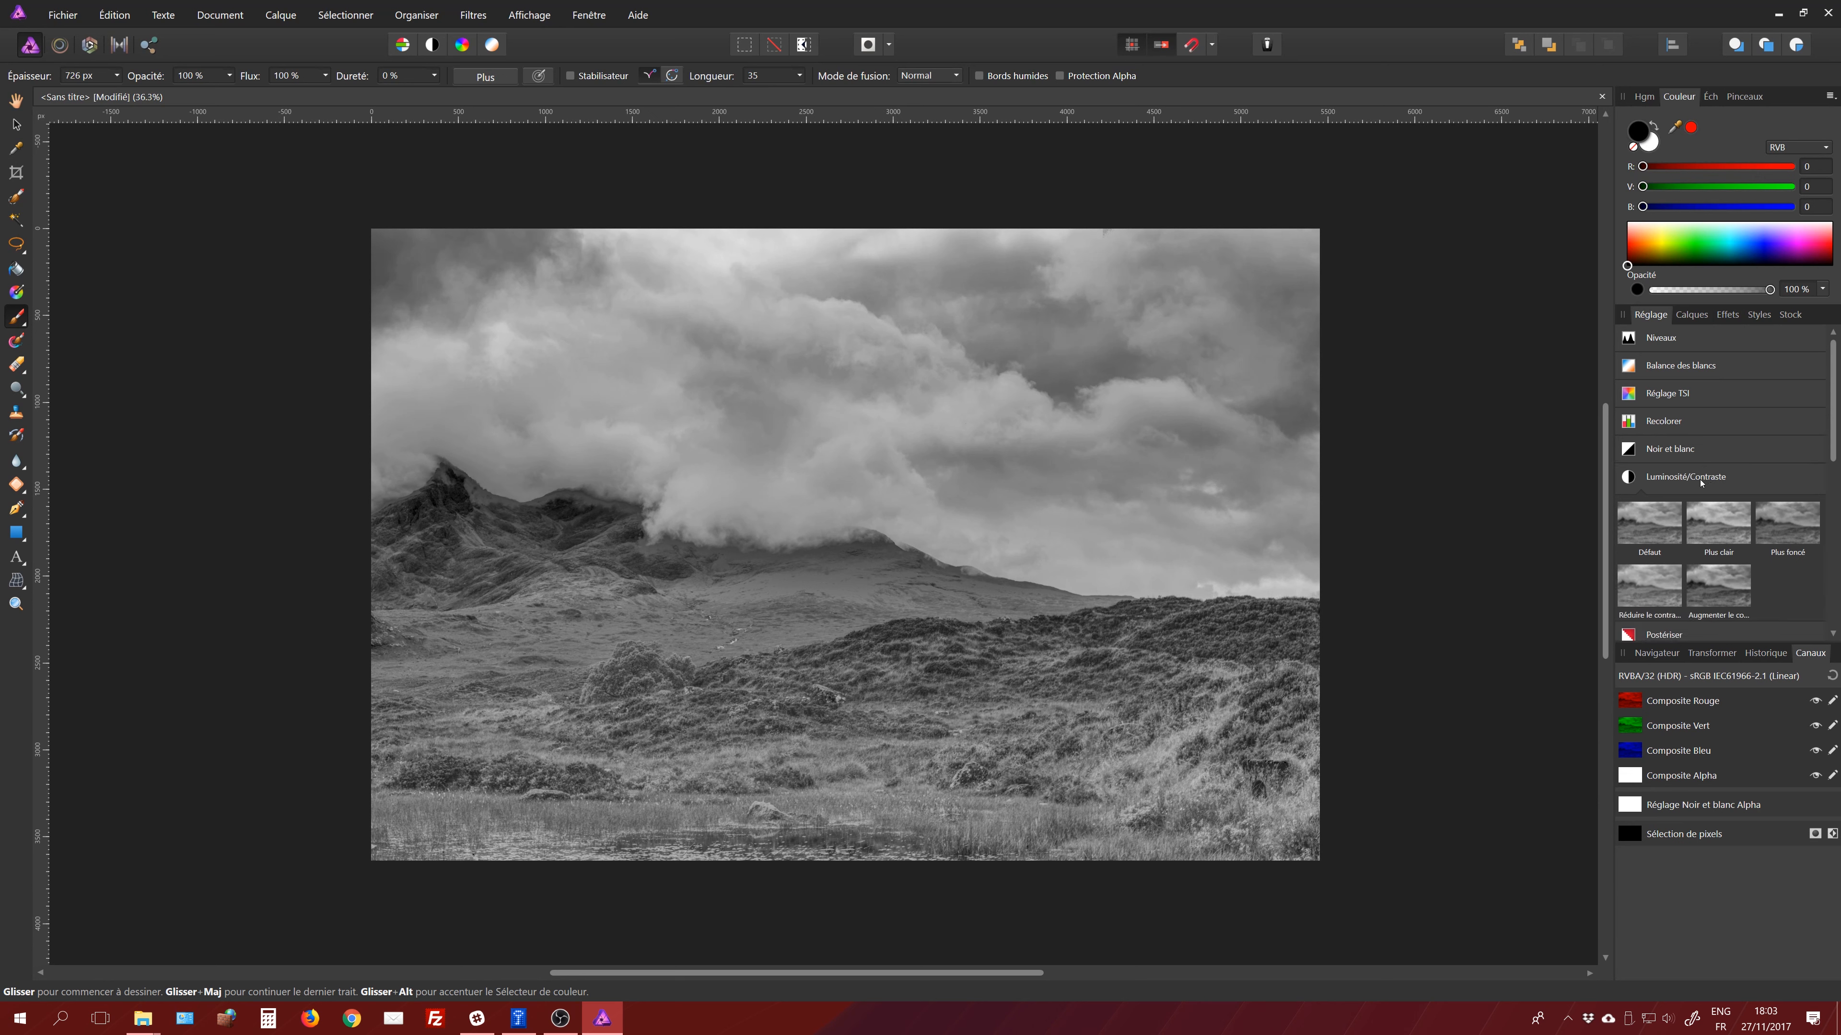
left_click(1697, 477)
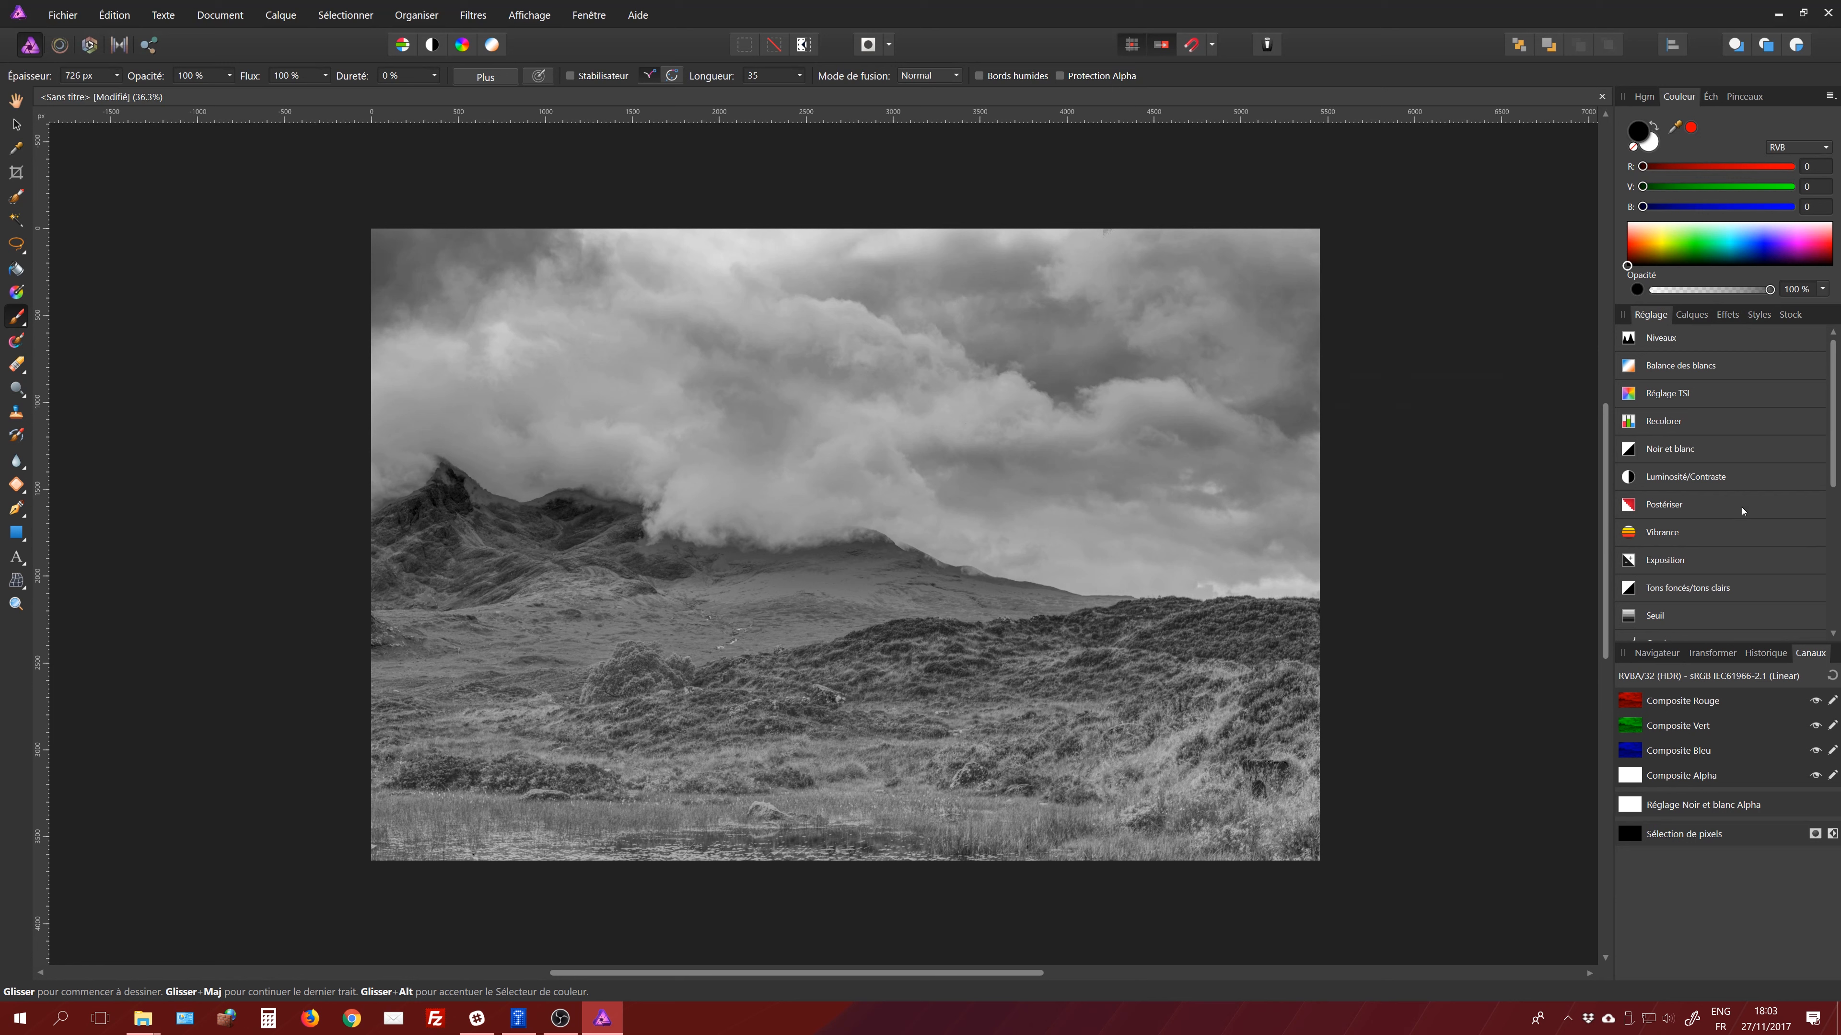
left_click(1717, 478)
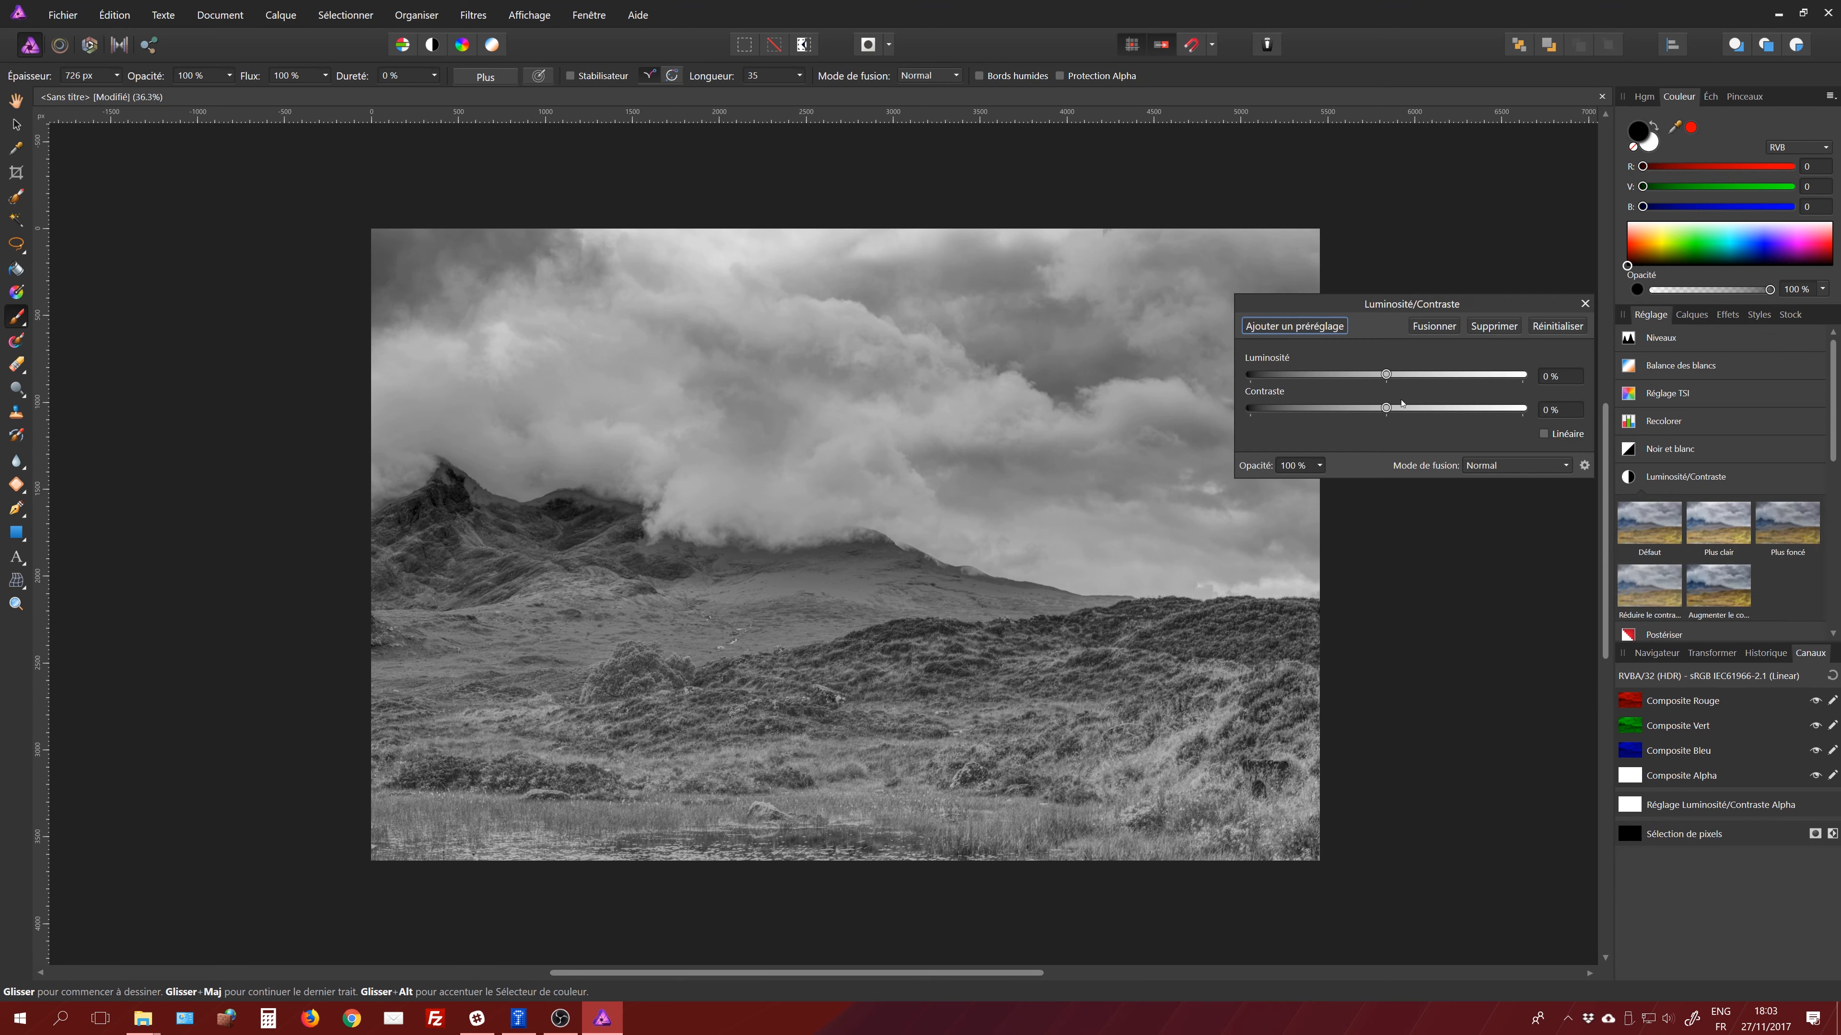
left_click_drag(1388, 375, 1465, 410)
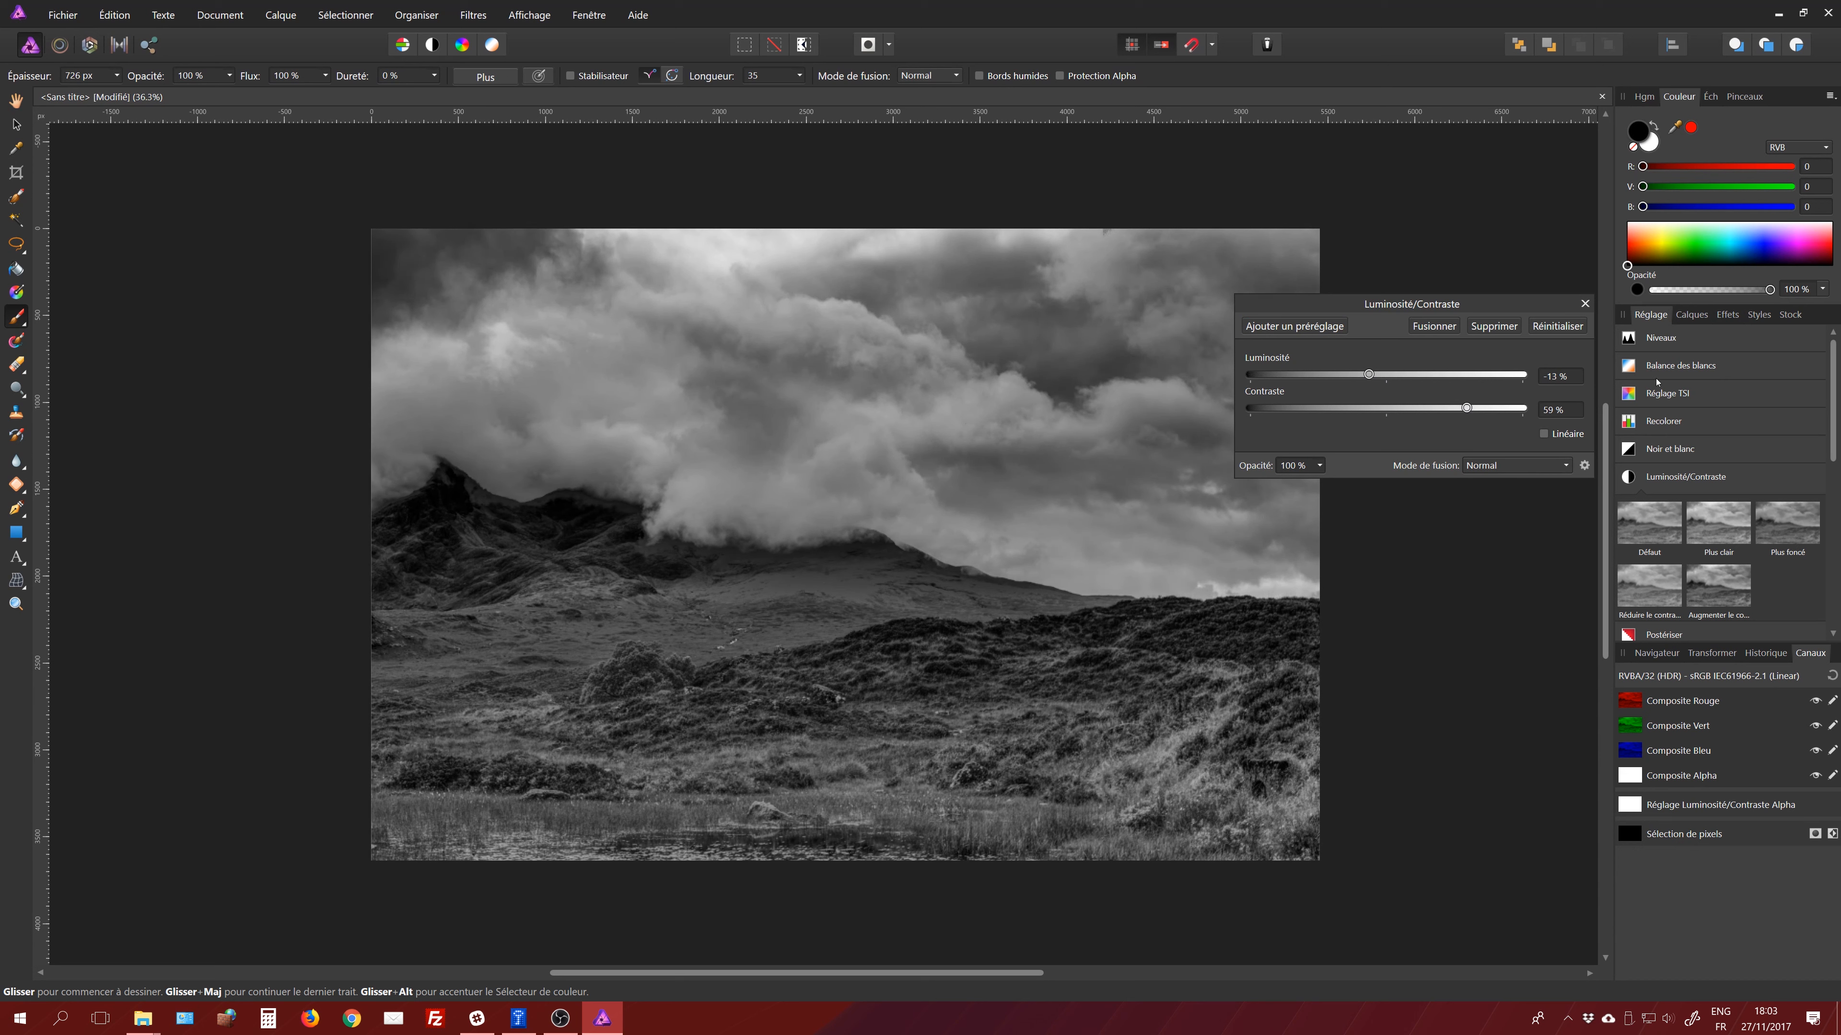
- Enlarge the brush to 1014 px and paint black over the mountains and foreground on the new adjustment's mask to limit it to the sky
left_click(1691, 314)
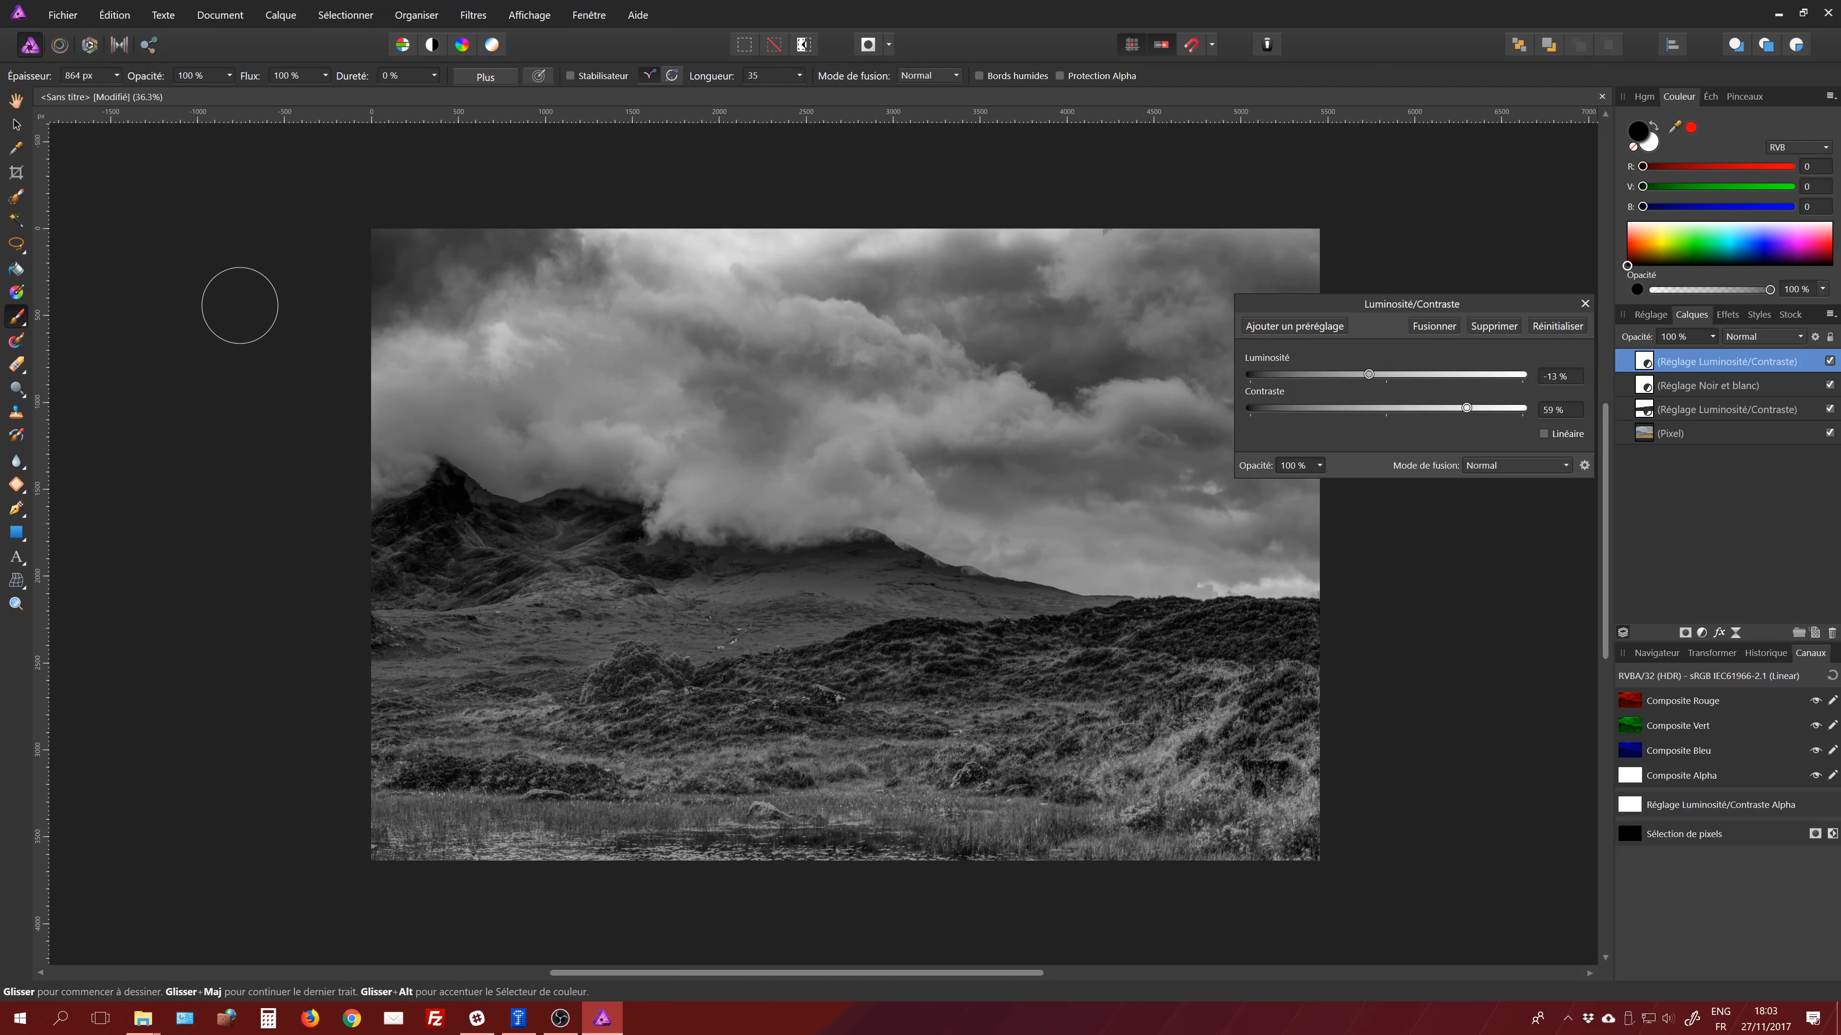
left_click_drag(28, 77, 158, 85)
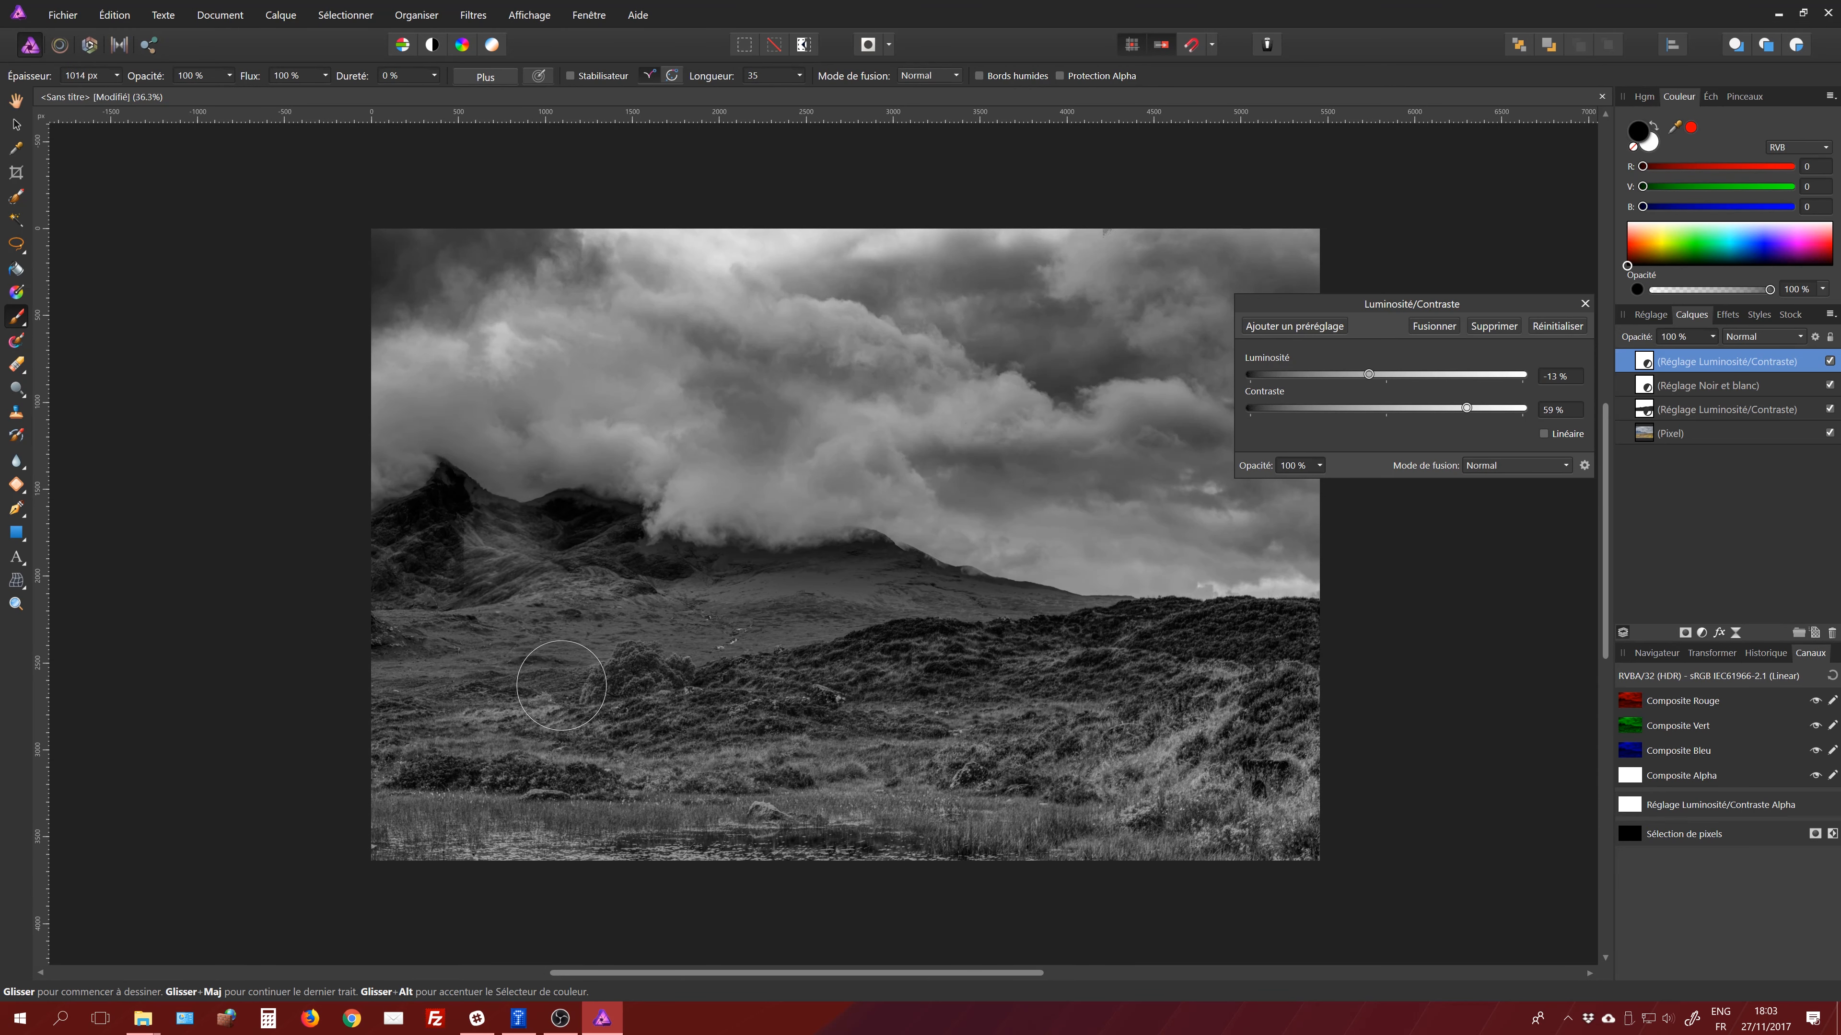
mouse_move(393, 439)
left_mouse_down()
mouse_move(421, 520)
mouse_move(457, 543)
mouse_move(624, 552)
mouse_move(453, 533)
mouse_move(415, 495)
mouse_move(546, 587)
mouse_move(748, 561)
mouse_move(1055, 623)
mouse_move(844, 573)
mouse_move(899, 572)
mouse_move(1111, 631)
mouse_move(1356, 625)
mouse_move(867, 650)
mouse_move(374, 611)
mouse_move(910, 602)
mouse_move(321, 589)
mouse_move(368, 680)
mouse_move(333, 715)
mouse_move(391, 741)
mouse_move(402, 821)
mouse_move(1106, 818)
mouse_move(1136, 774)
mouse_move(608, 749)
mouse_move(622, 696)
mouse_move(1236, 684)
left_mouse_up()
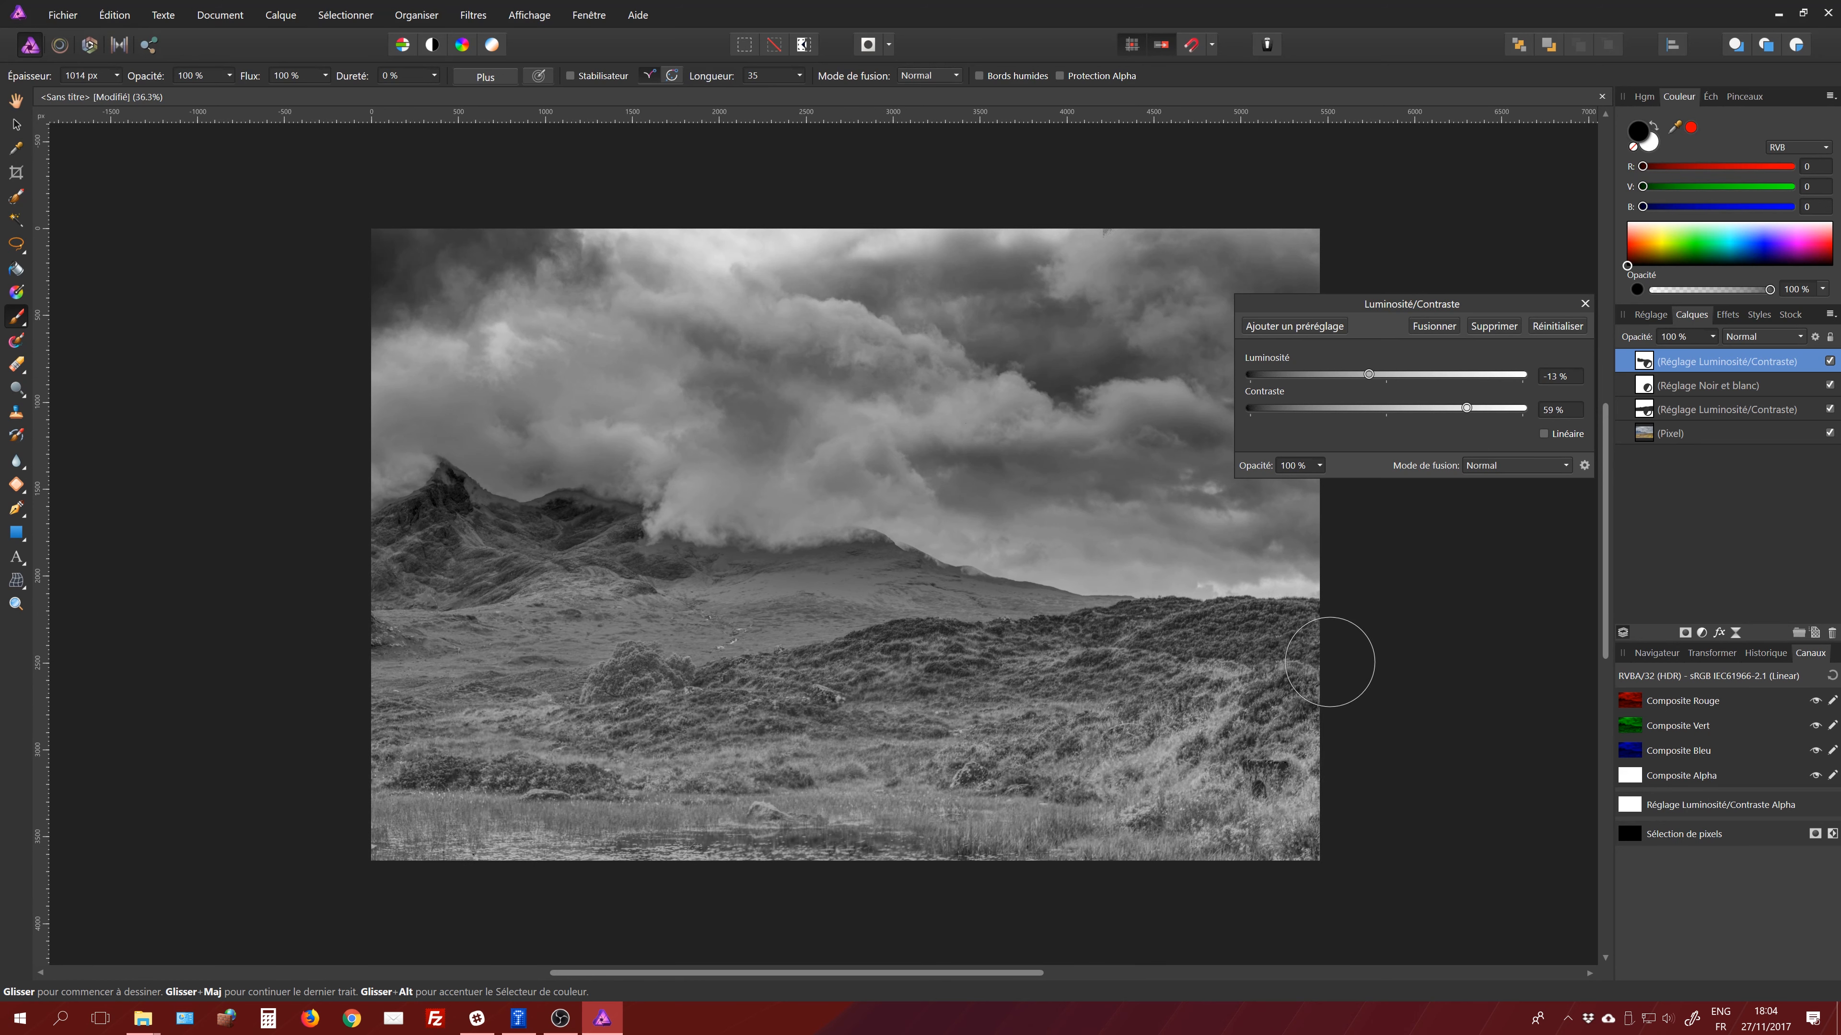
mouse_move(484, 522)
left_mouse_down()
mouse_move(333, 529)
mouse_move(842, 854)
mouse_move(1312, 624)
mouse_move(670, 580)
left_mouse_up()
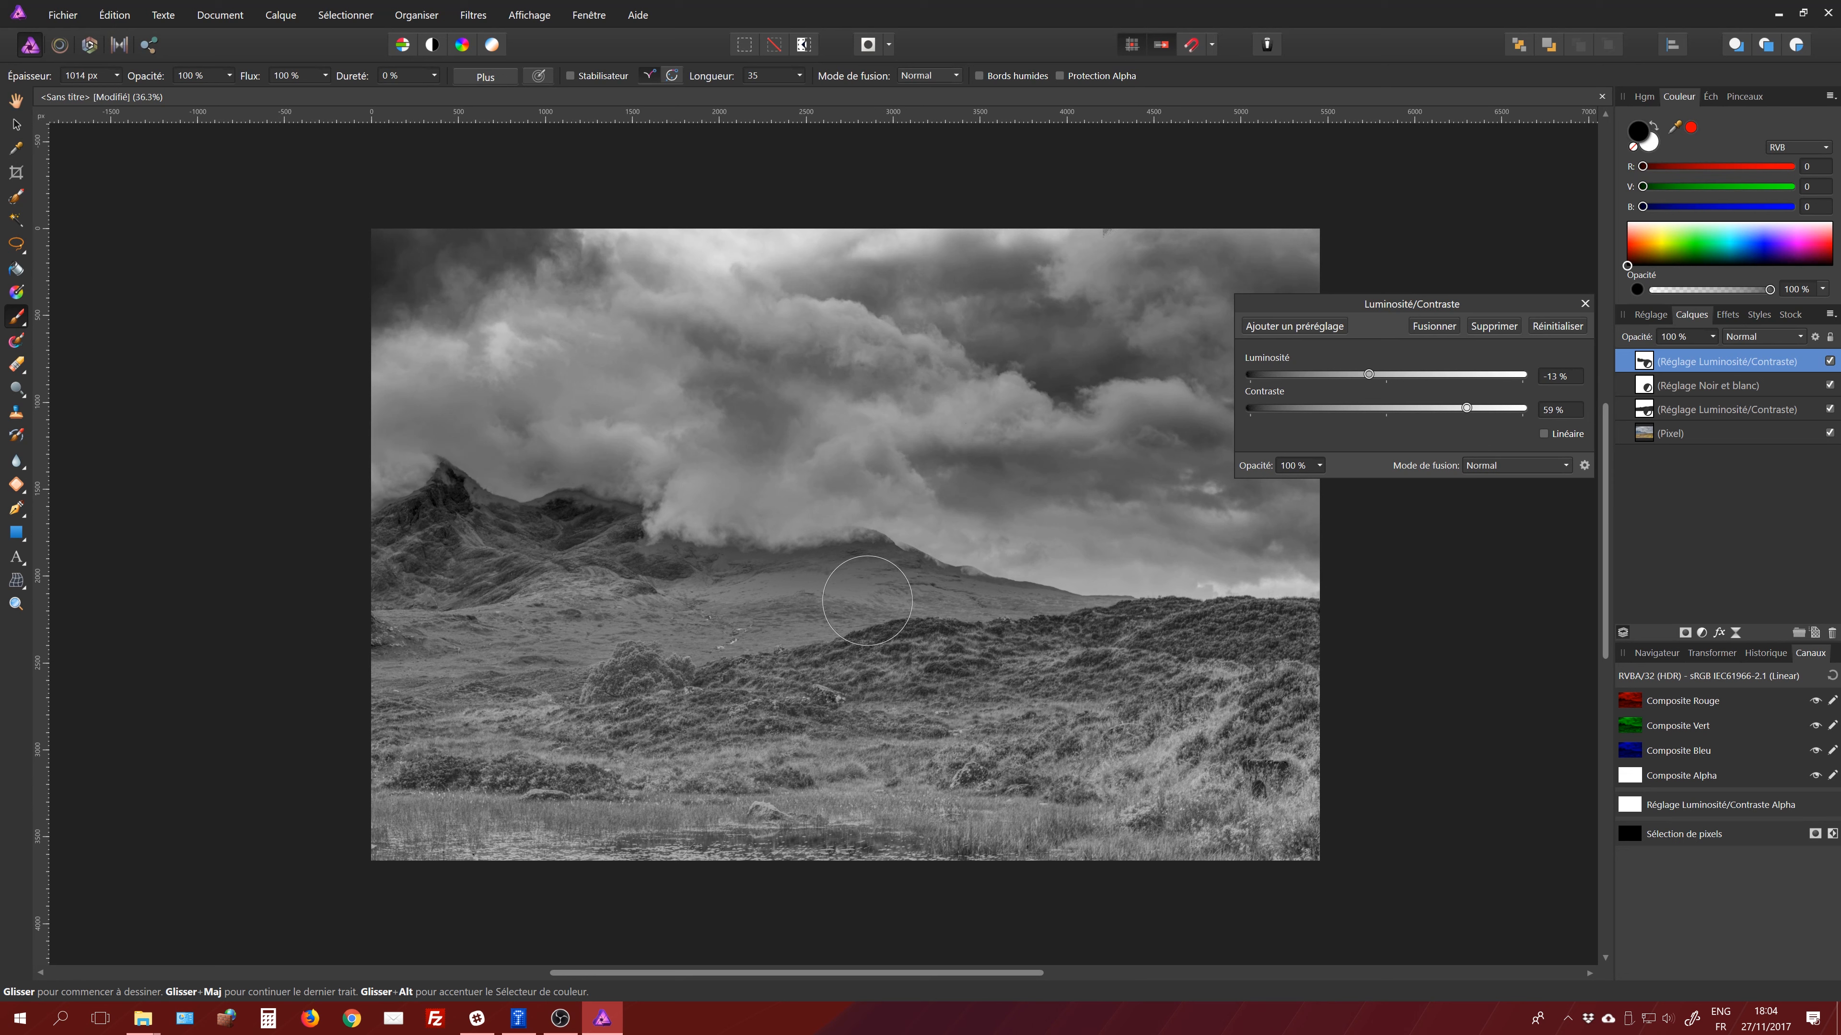
- Group the sky's Luminosité/Contraste adjustment with the Noir et blanc adjustment and name the group Version Noir et Blanc
left_click(1690, 386, "ctrl")
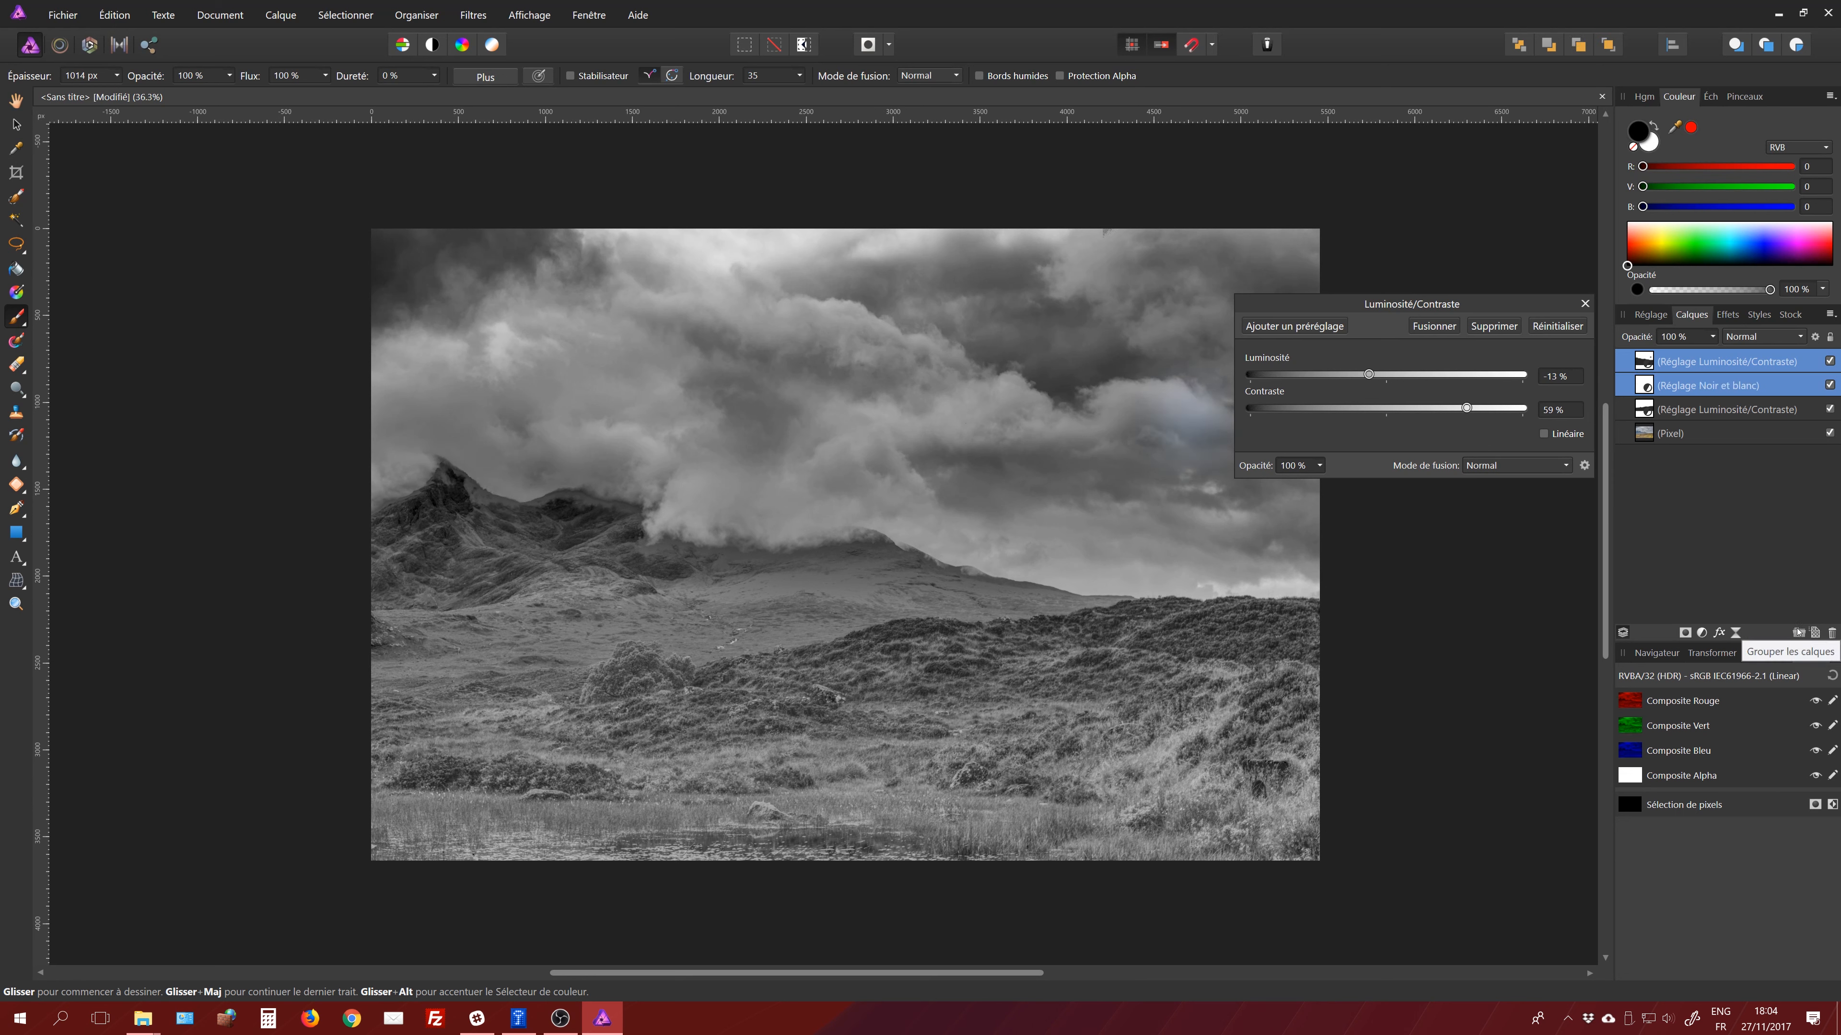
left_click(1798, 632)
double_click(1683, 361)
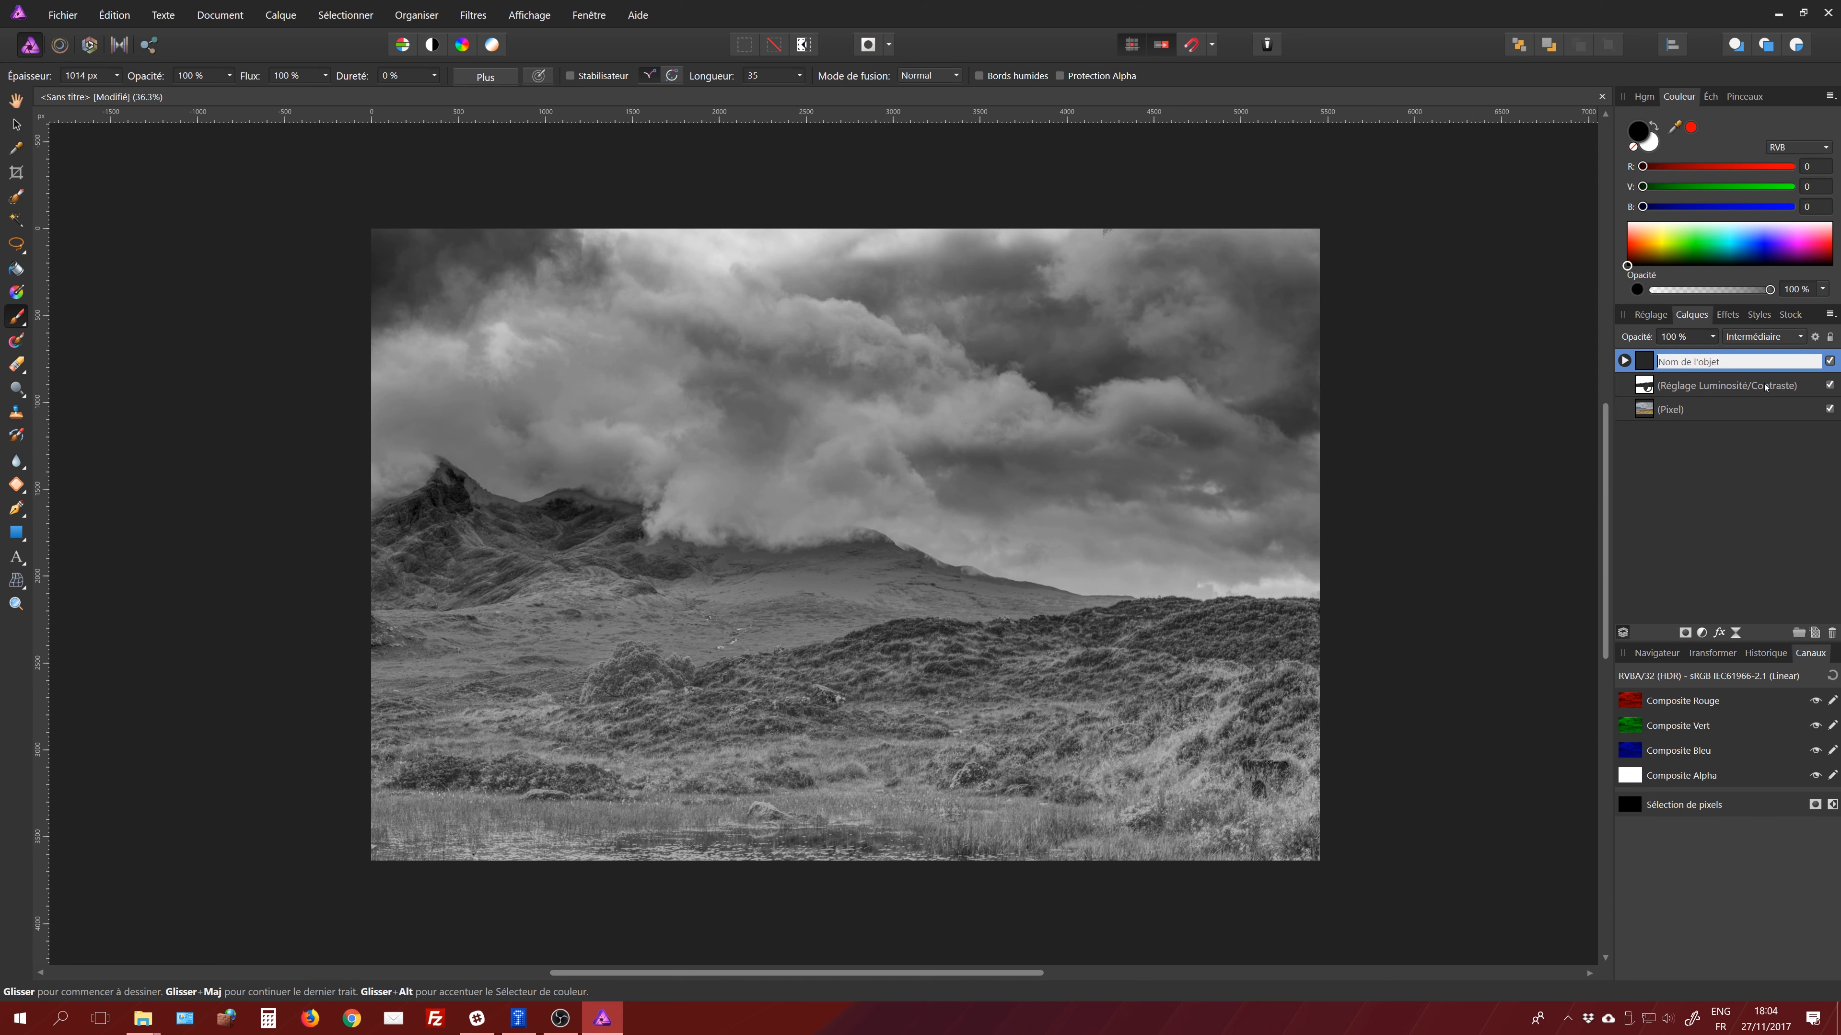
type("Version N")
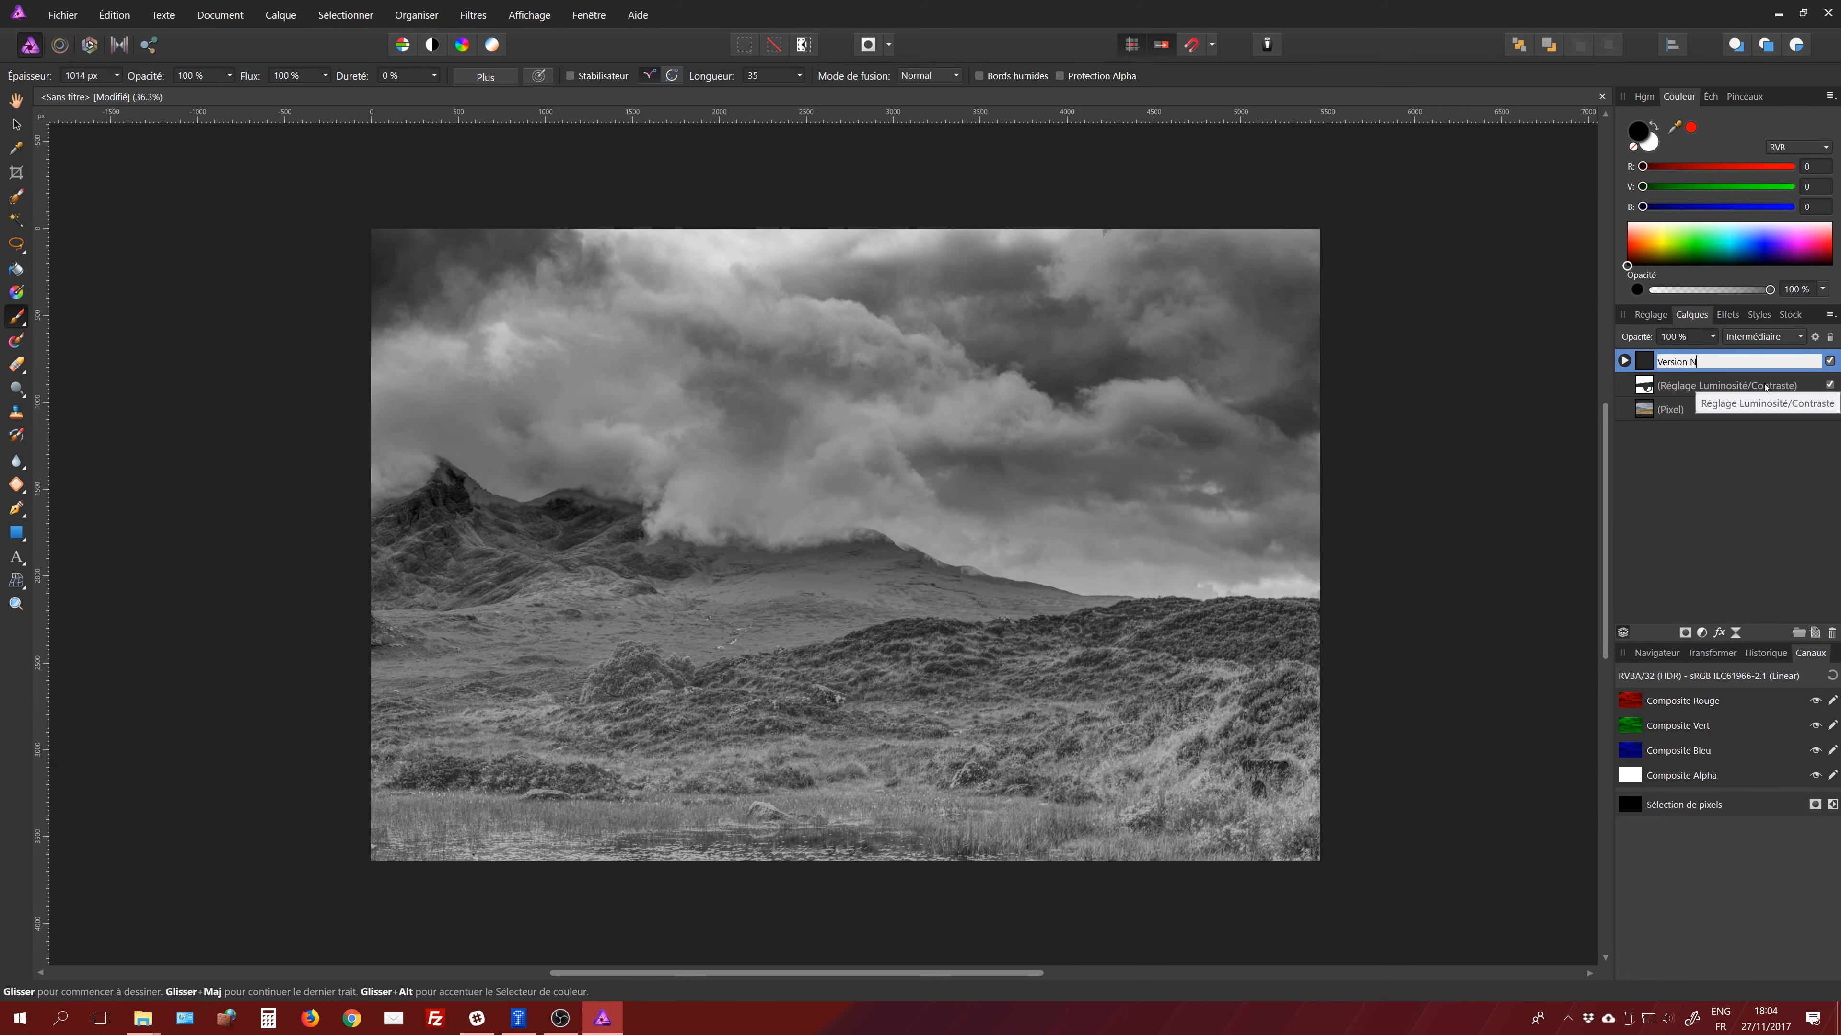
type("oir et Blanc")
key("Return")
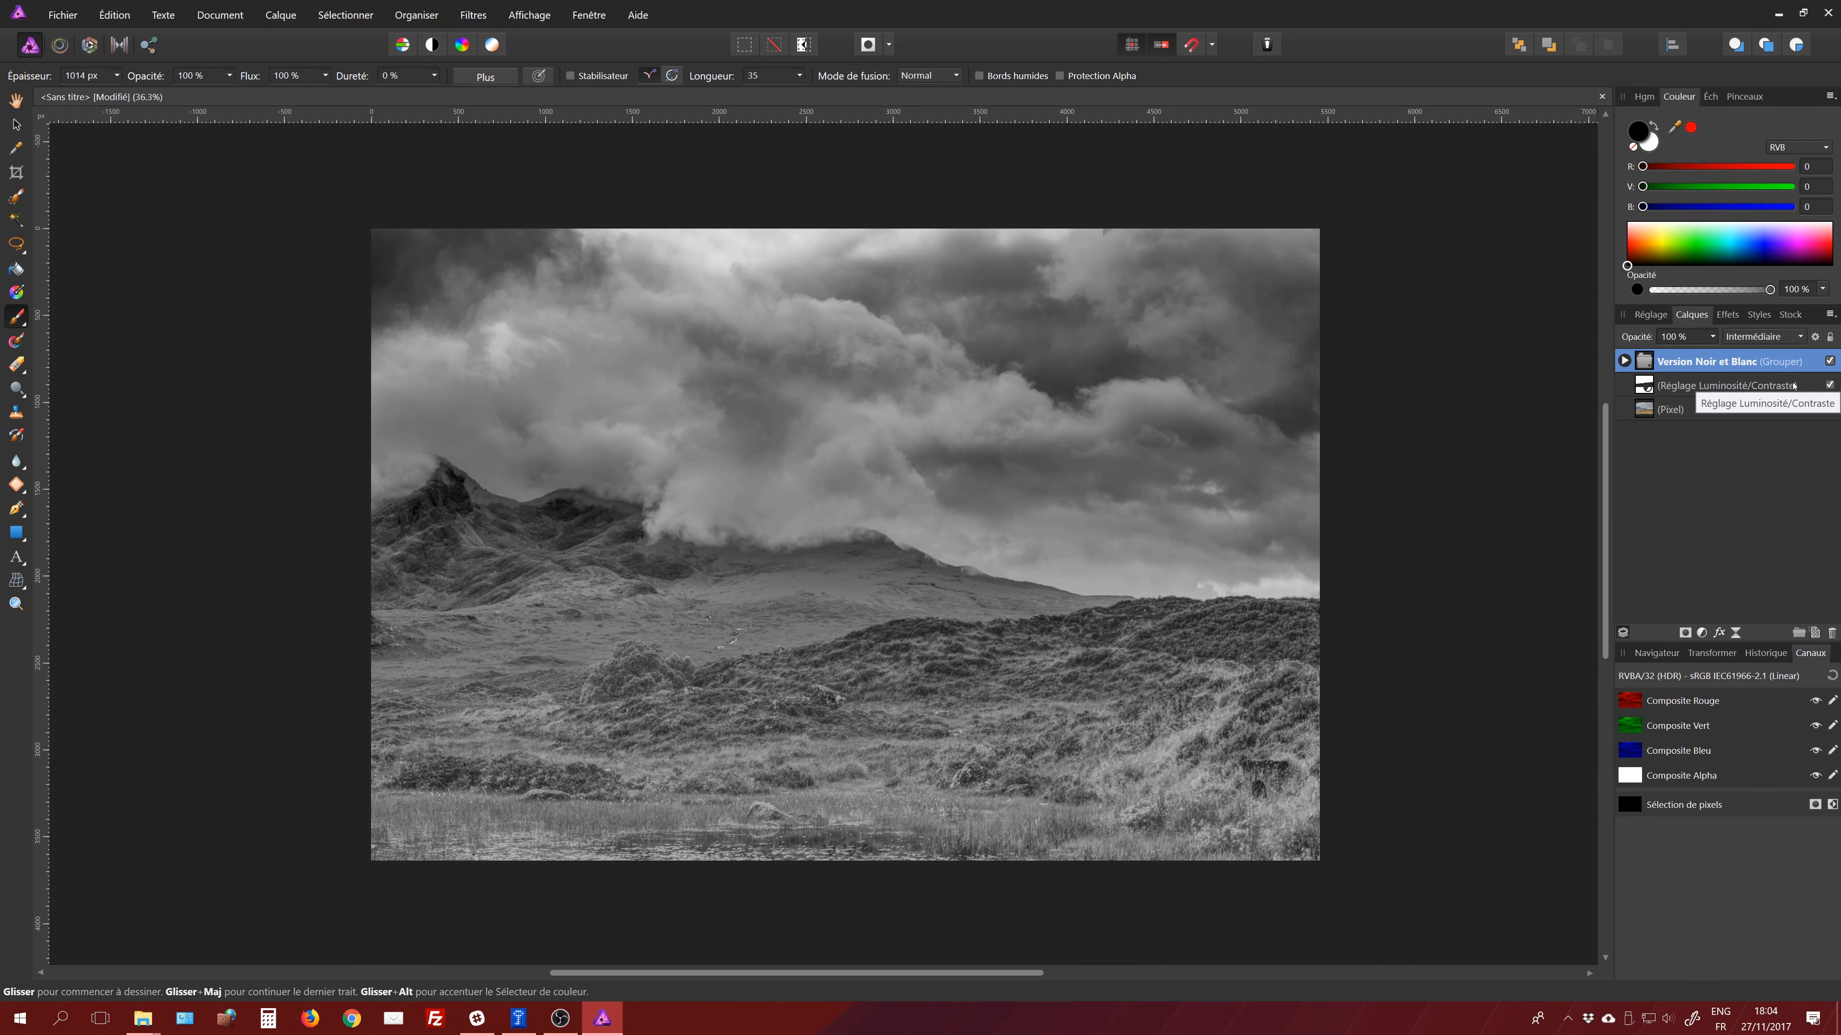
- Hide the Version Noir et Blanc group and show it again to compare the colour and black-and-white versions
left_click(1829, 361)
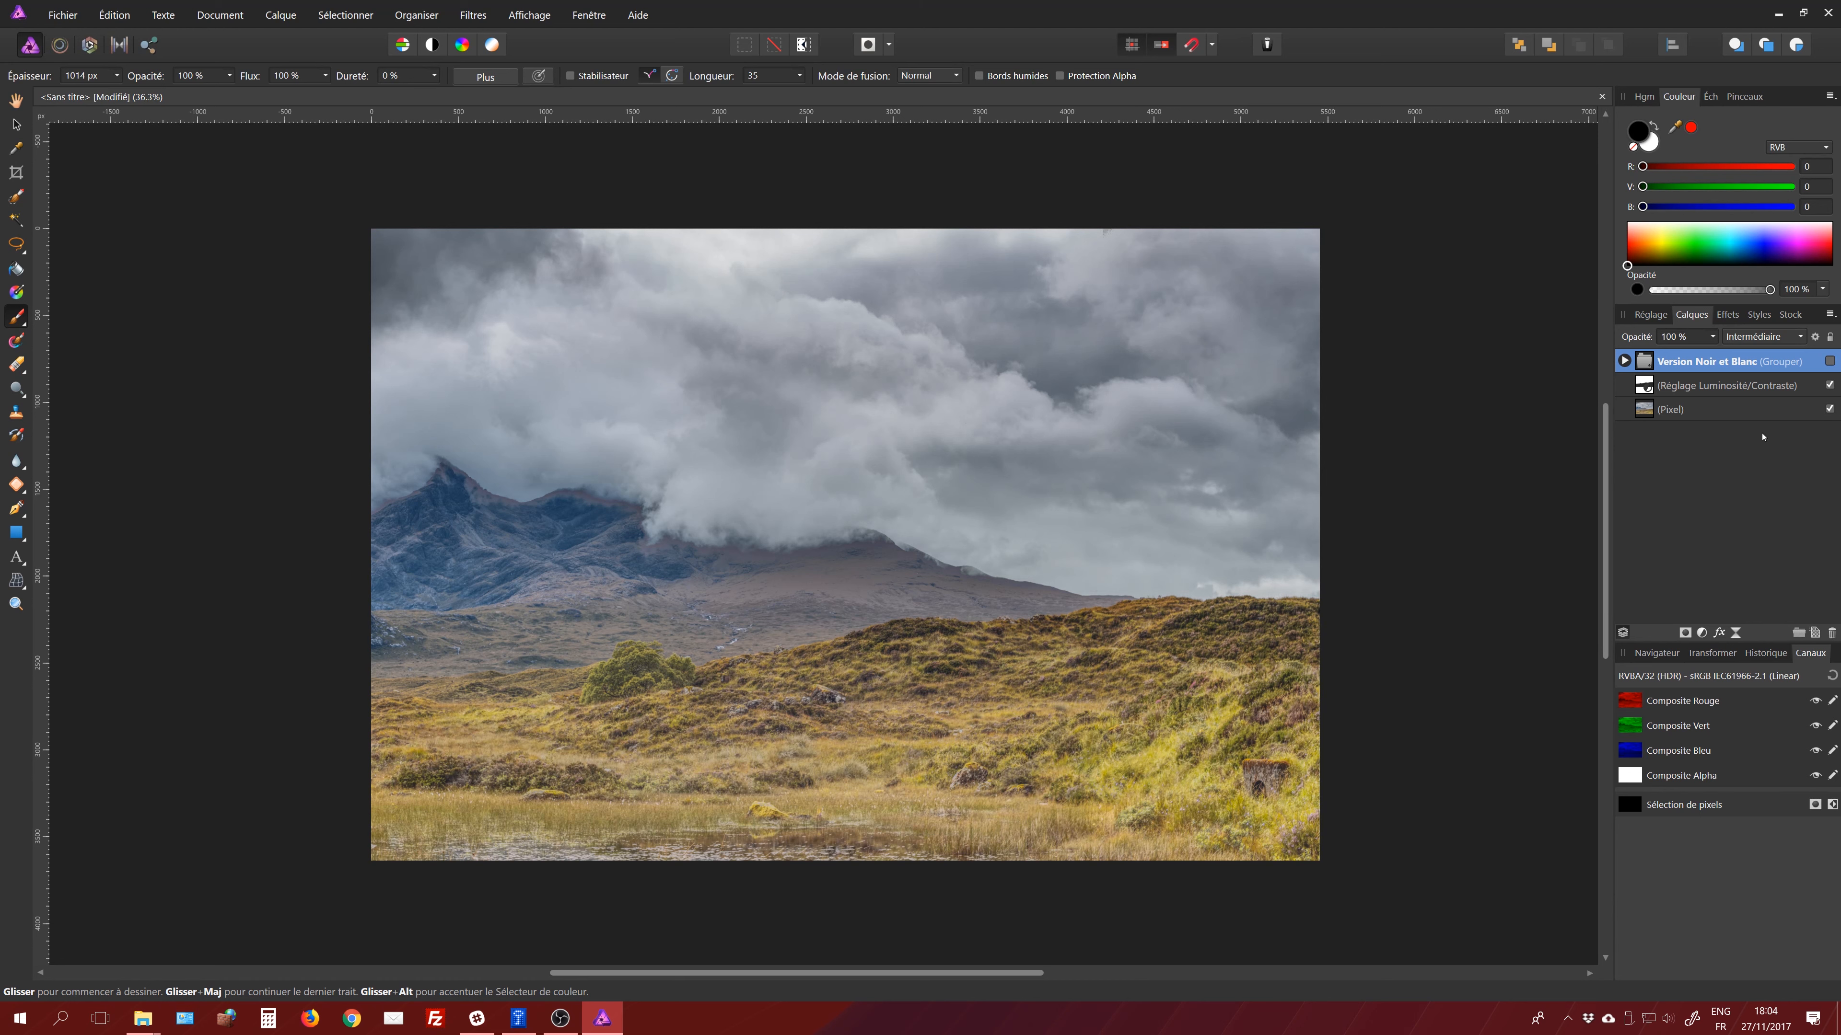
left_click(1829, 361)
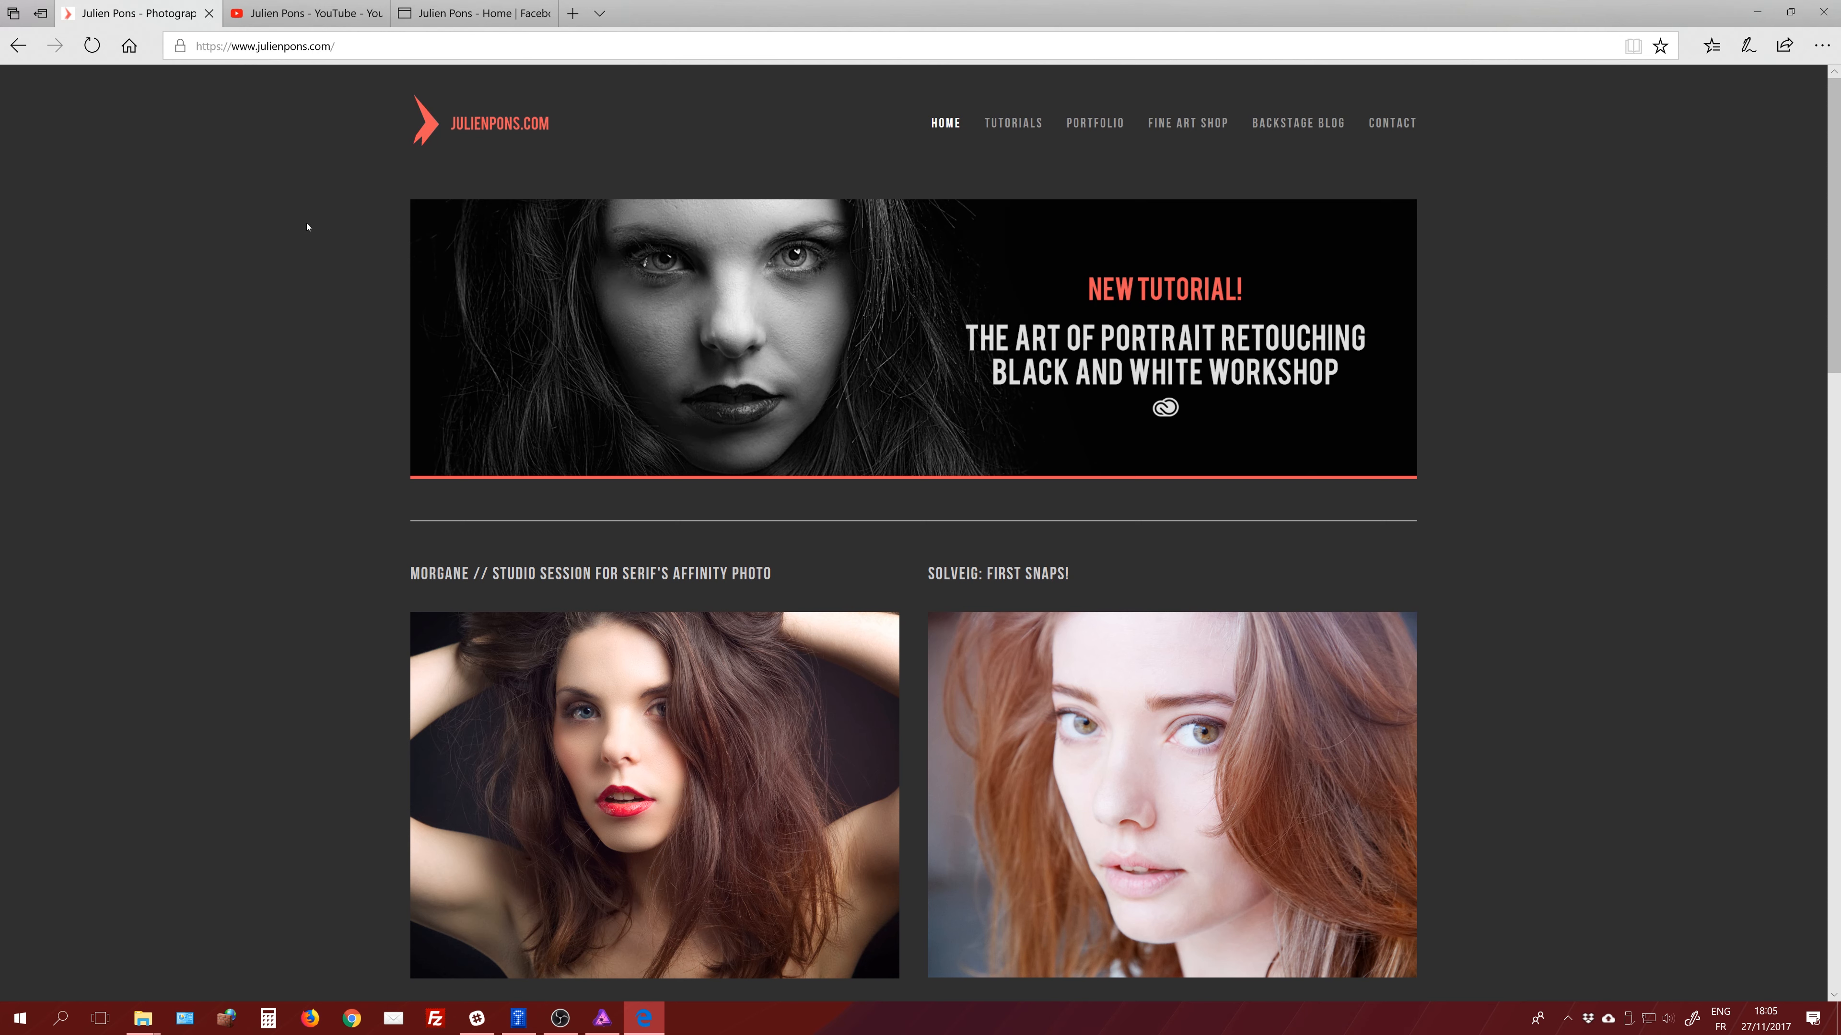
- In the web browser, view the tutorial author's YouTube channel and Facebook page among the already open pages
key("ctrl+Tab")
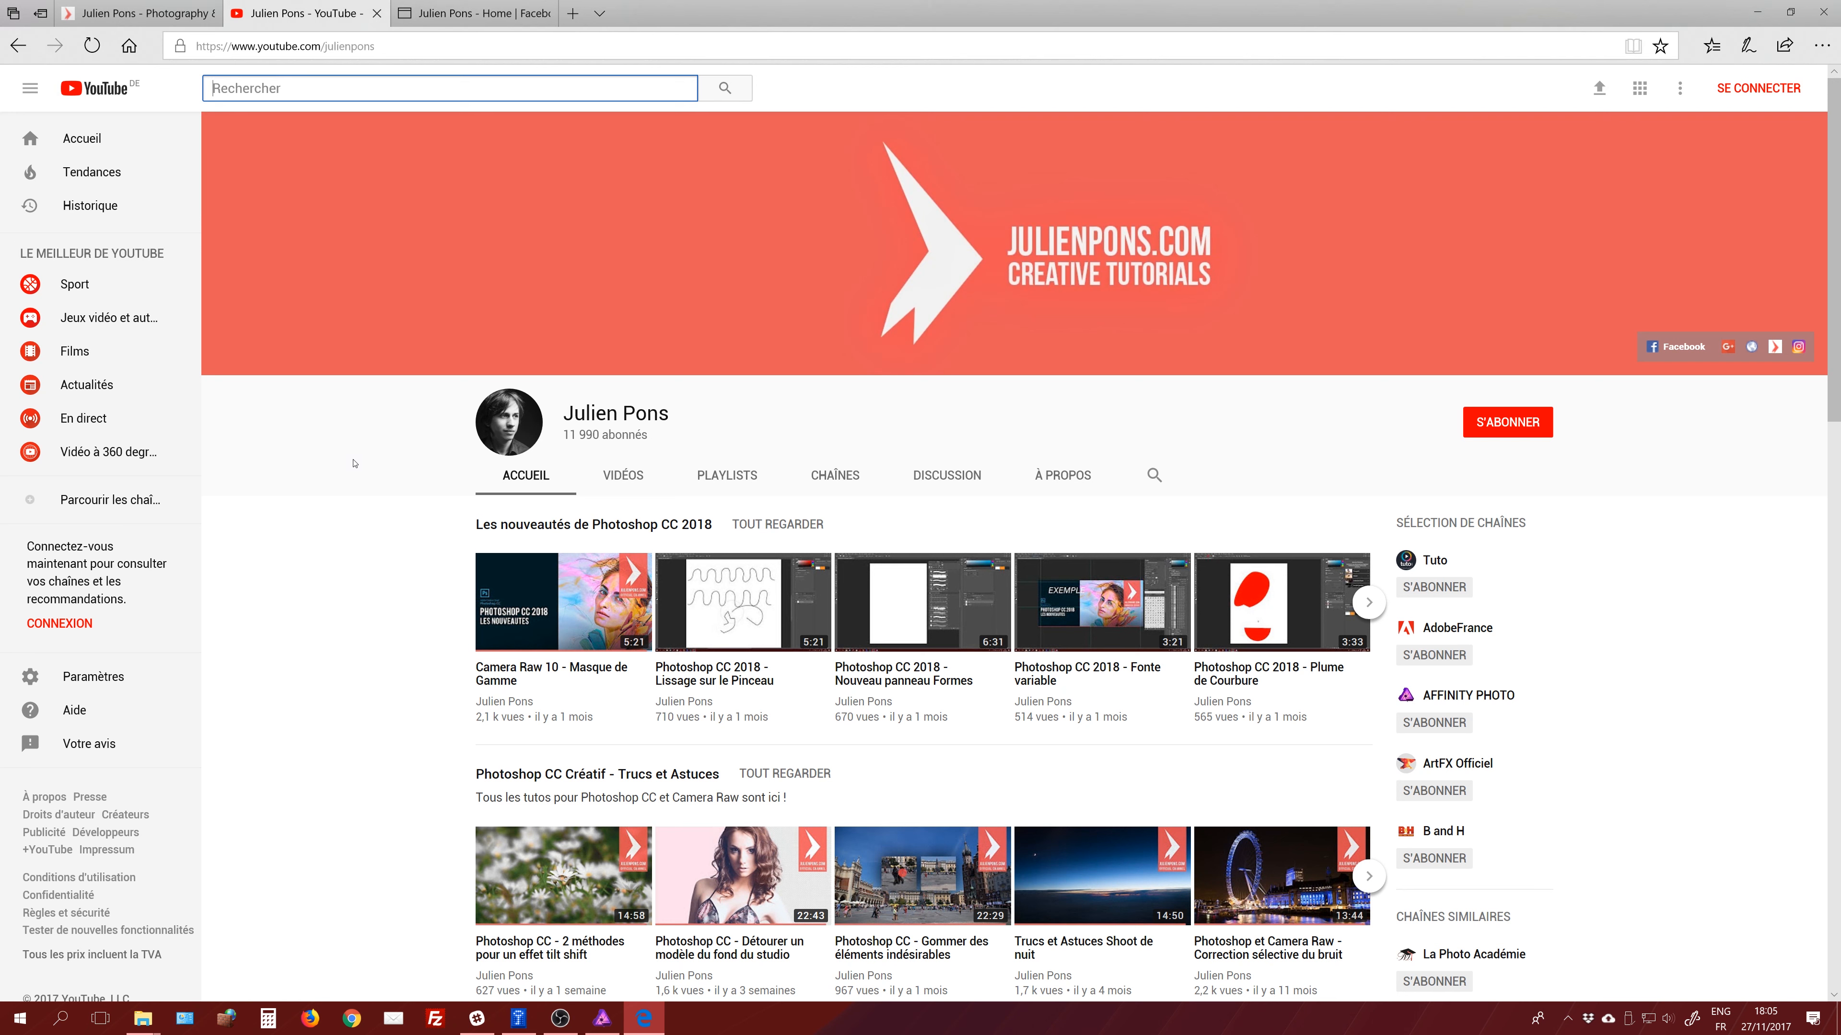
left_click(491, 13)
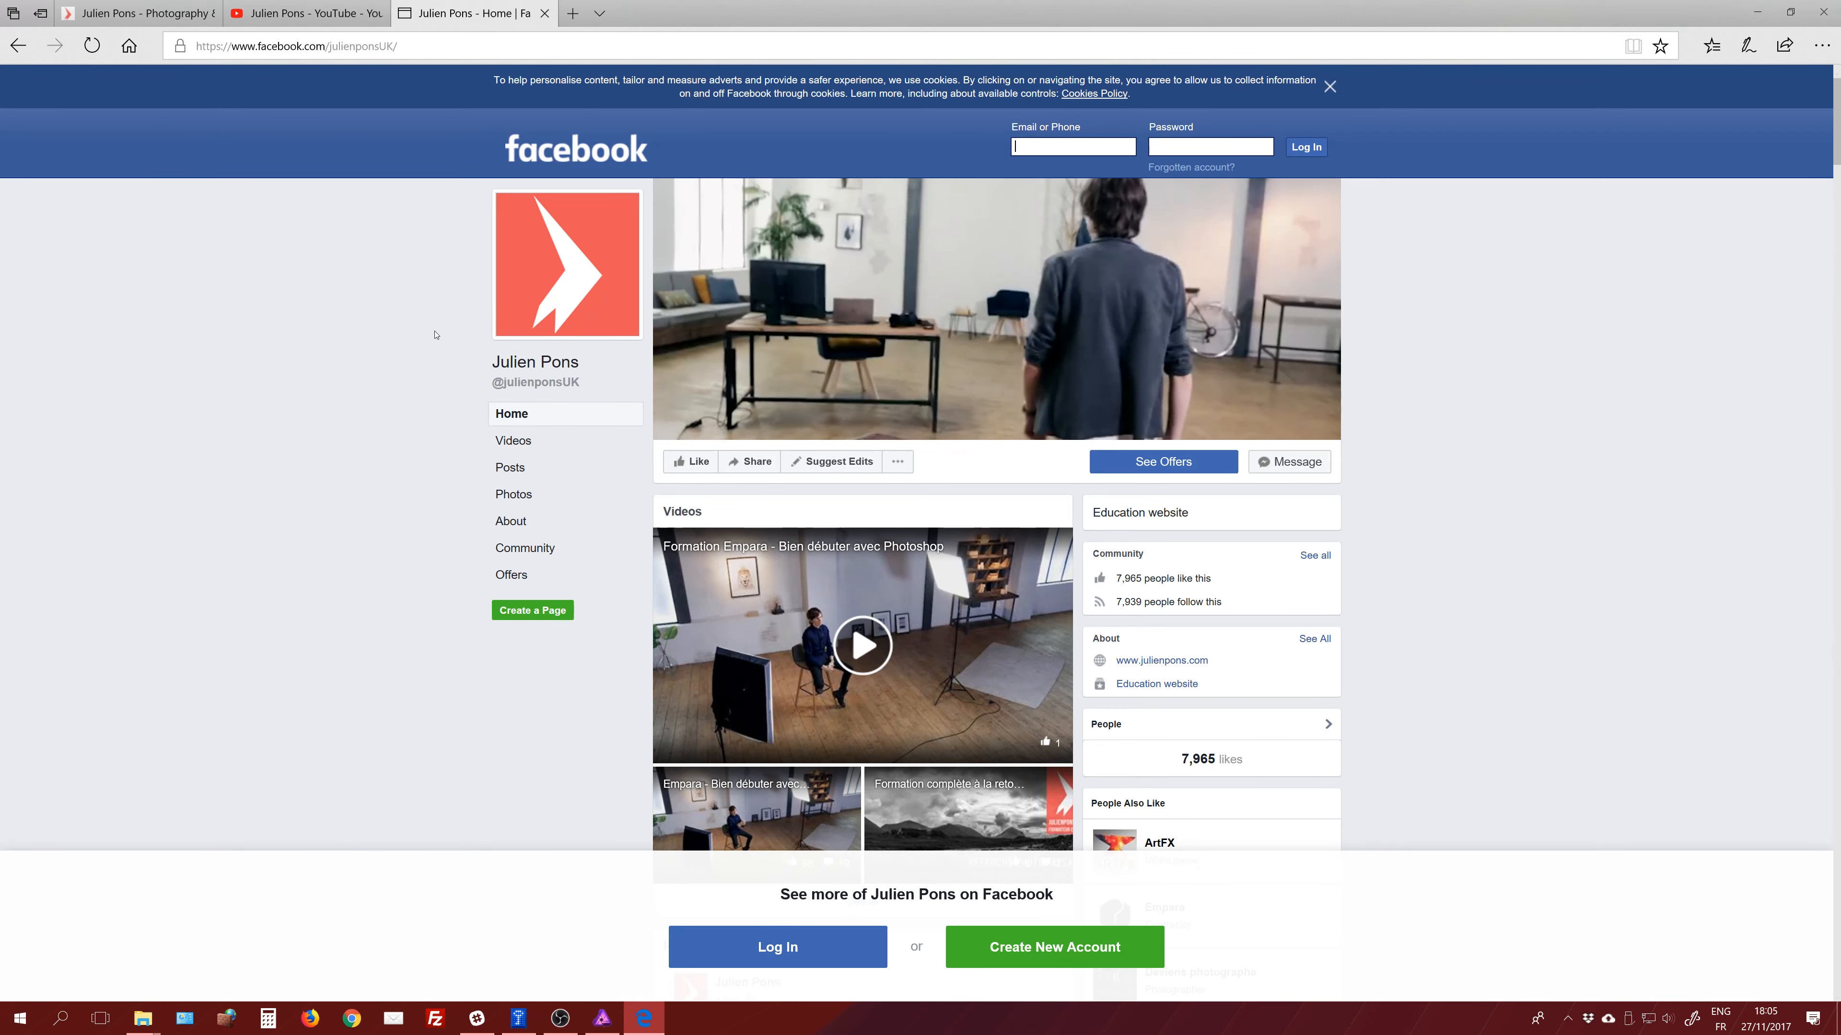